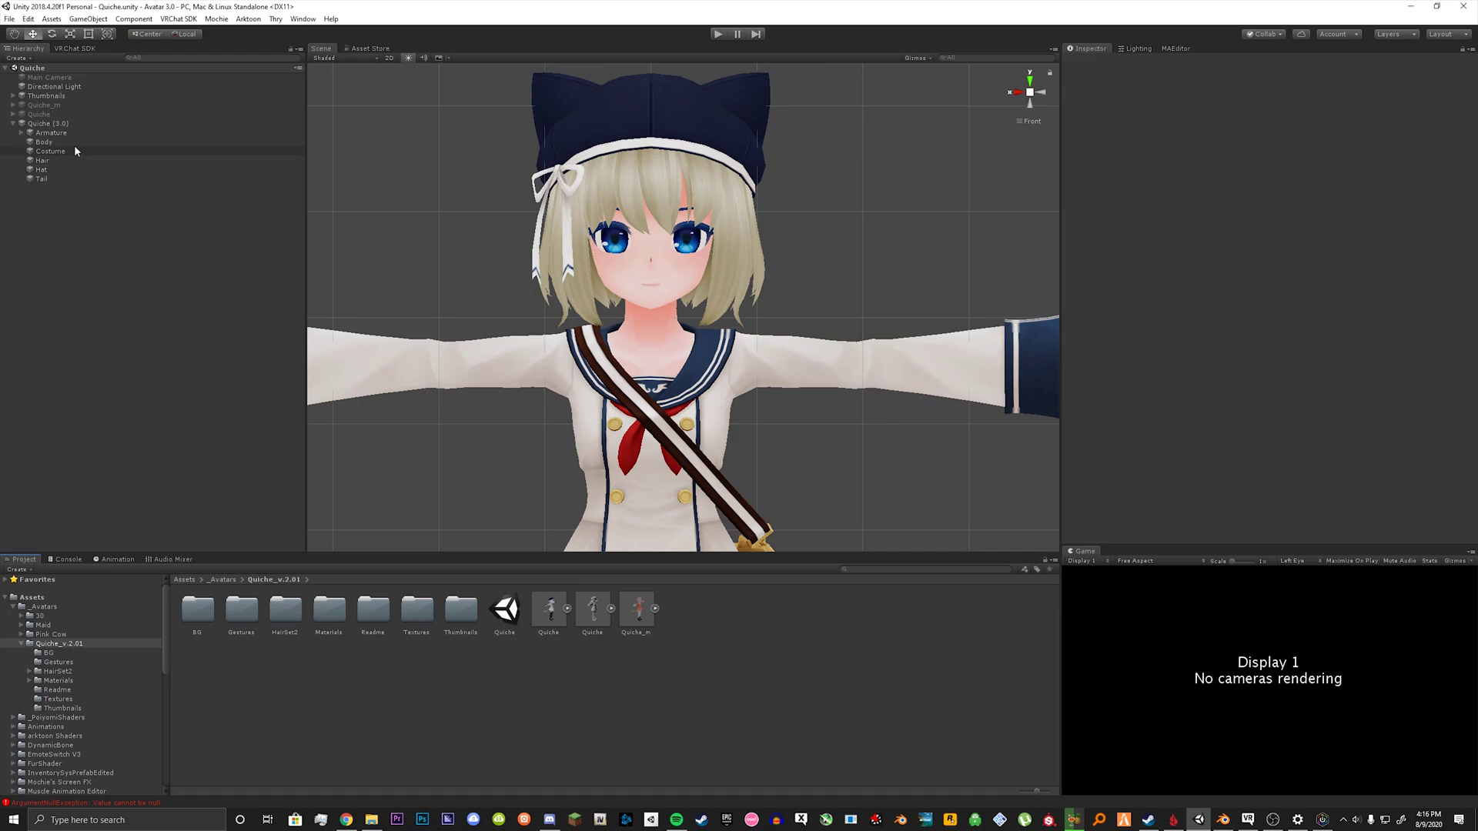
# Step: Add a VRC Avatar Descriptor component to the Quiche (3.0) avatar
pyautogui.click(70, 125)
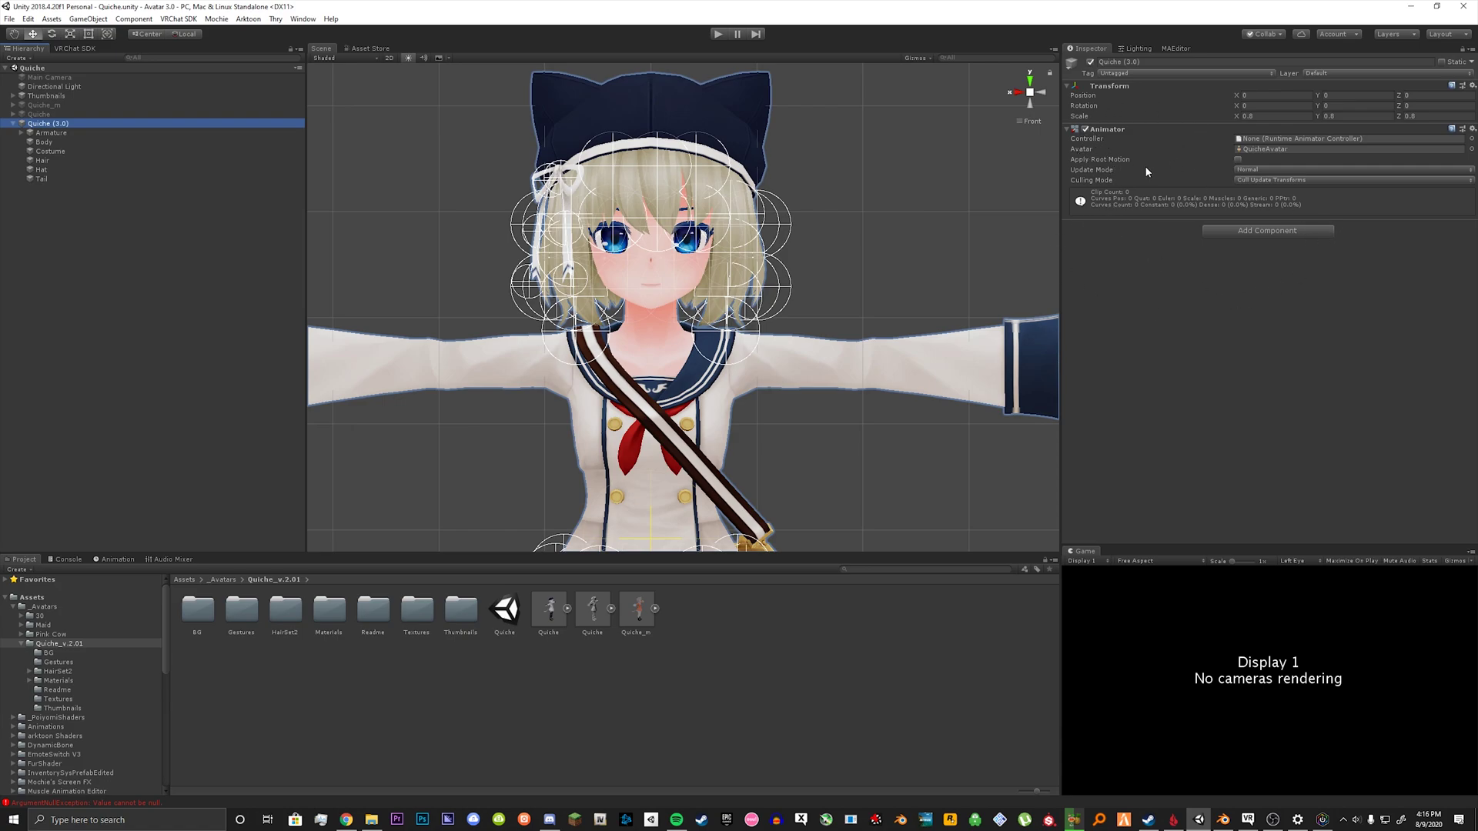
pyautogui.click(1222, 231)
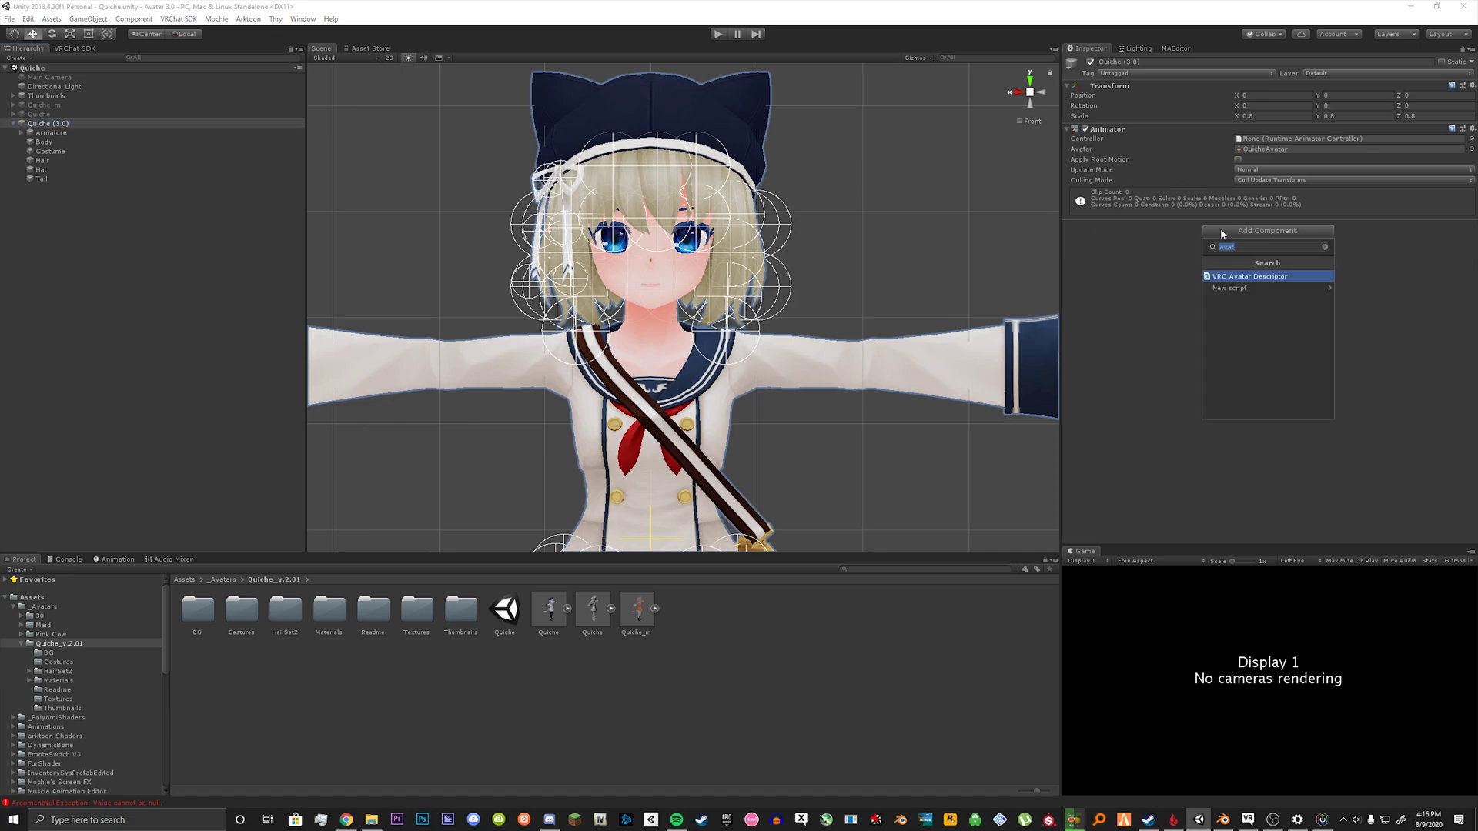
pyautogui.write('avatar')
pyautogui.press('Return')
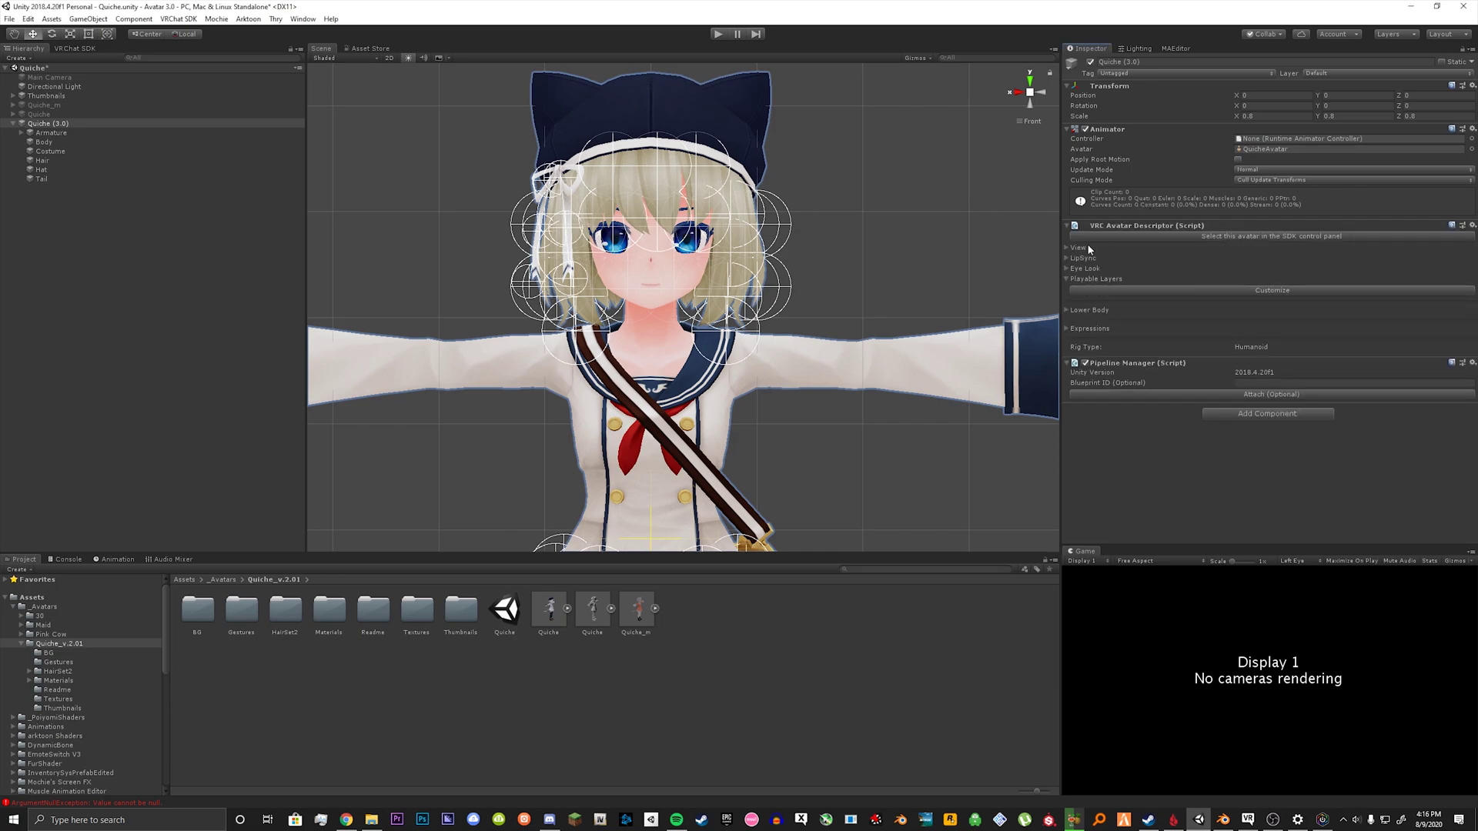
# Step: Edit the descriptor's view position in a side view, moving it to the head at about Y 1.05, Z 0.06
pyautogui.click(1066, 247)
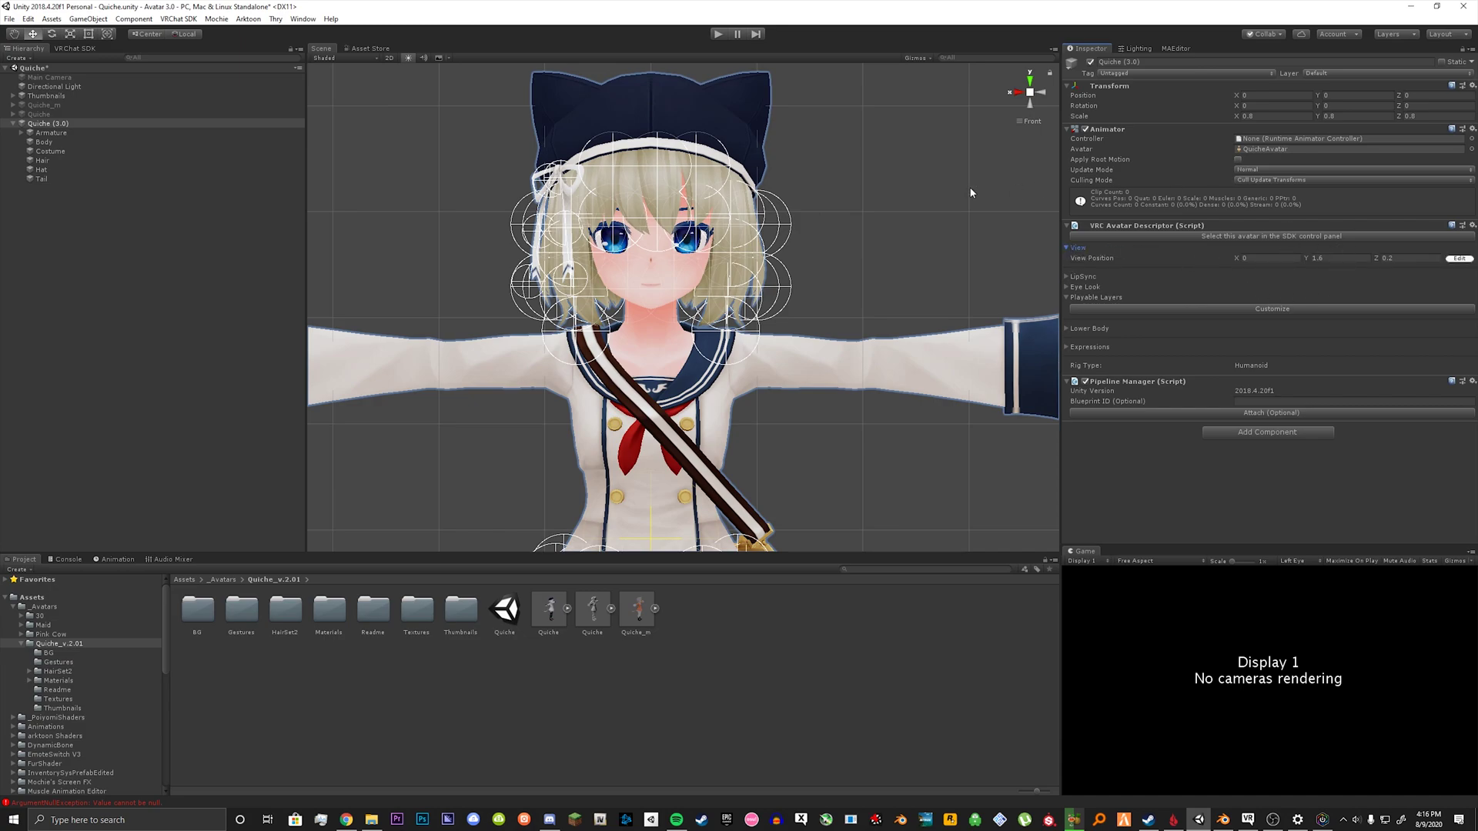
pyautogui.scroll(-2, 874, 269)
pyautogui.click(1031, 124)
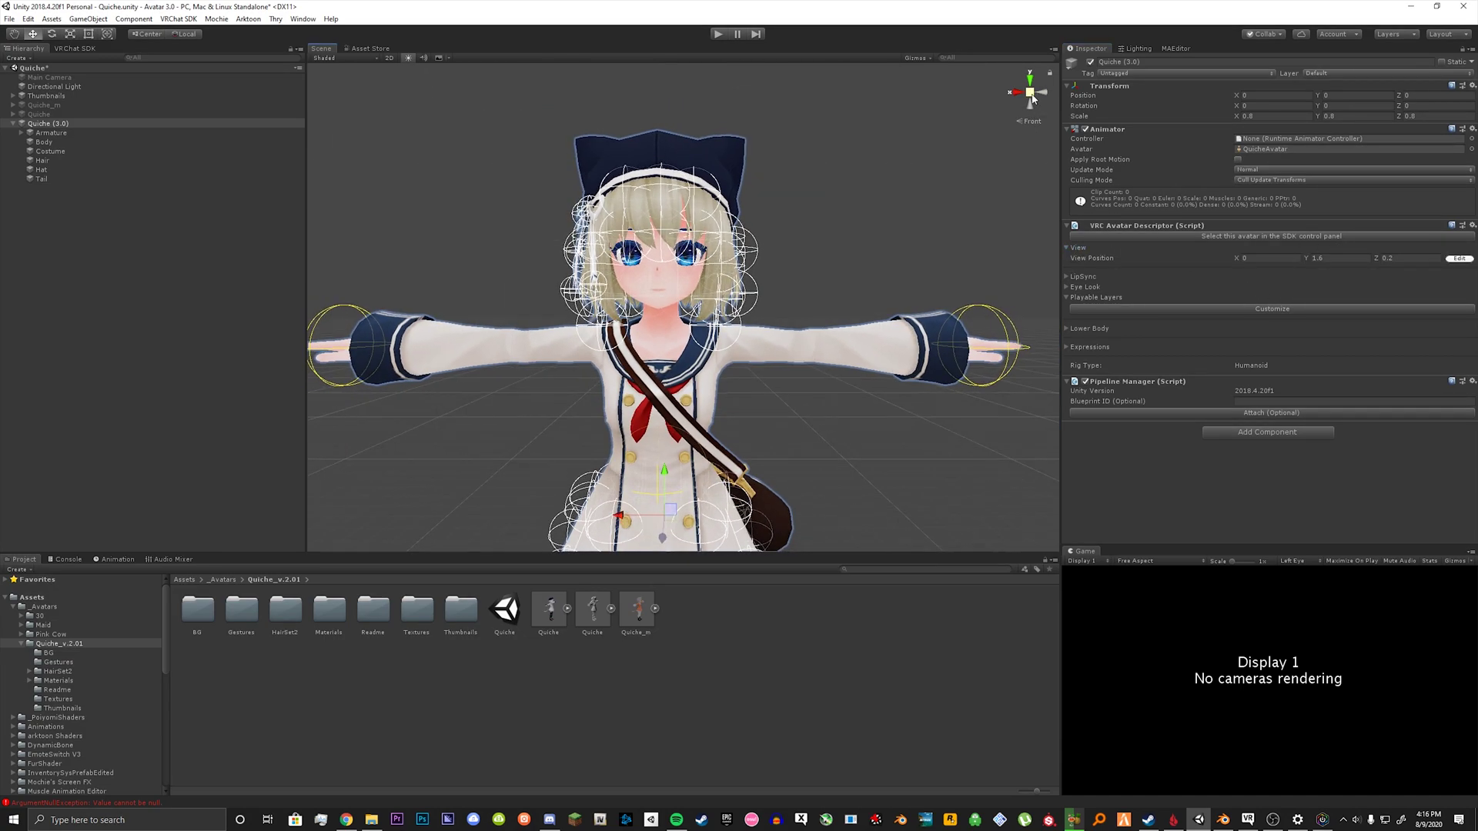
pyautogui.click(1042, 94)
pyautogui.click(1039, 93)
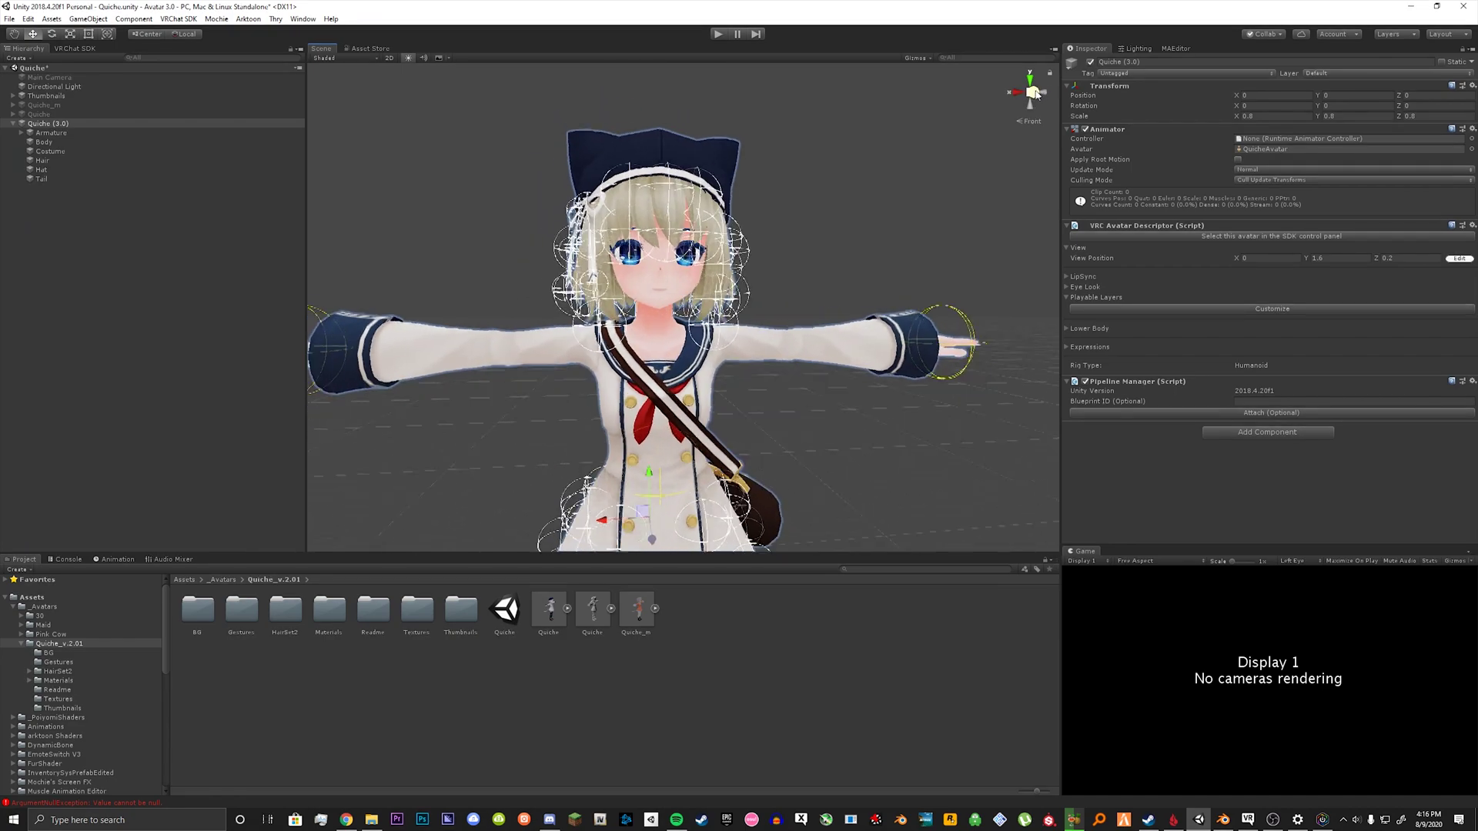
pyautogui.scroll(-2, 901, 187)
pyautogui.moveTo(901, 187)
pyautogui.mouseDown(button='right')
pyautogui.moveTo(932, 225)
pyautogui.moveTo(910, 212)
pyautogui.mouseUp(button='right')
pyautogui.press('s')
pyautogui.press('w')
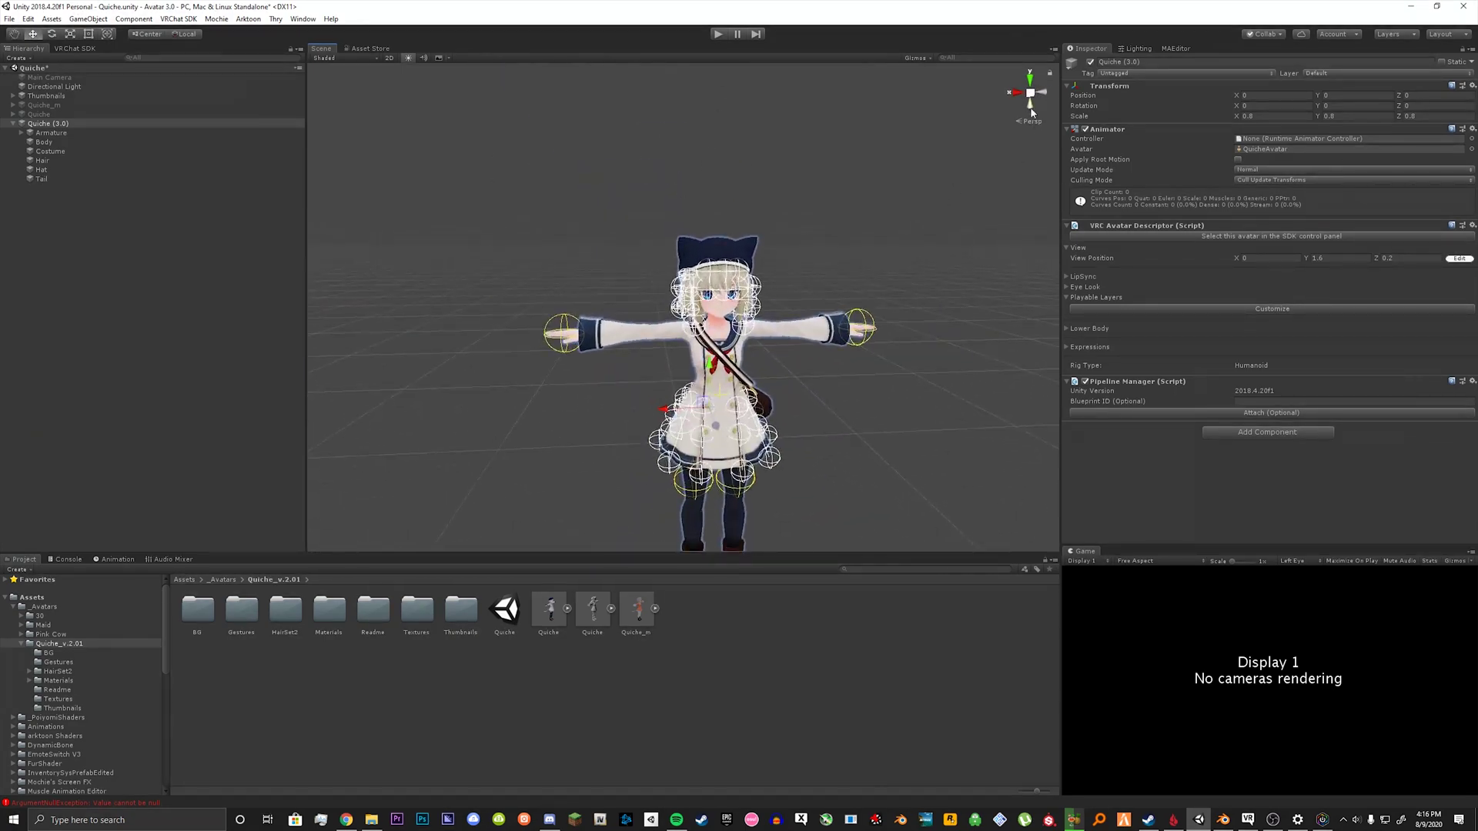
pyautogui.click(1031, 94)
pyautogui.click(1045, 96)
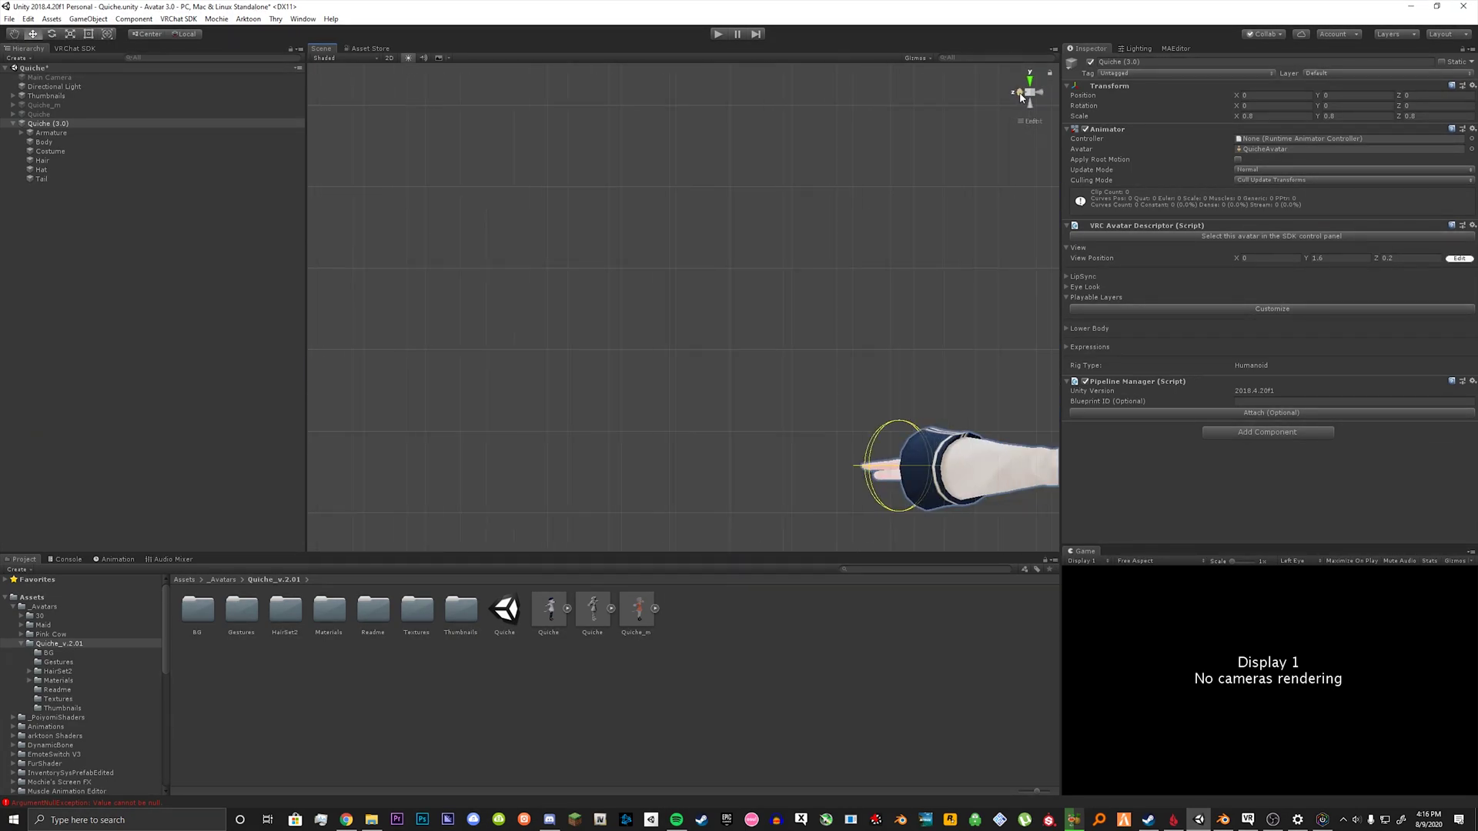
pyautogui.scroll(-12, 815, 195)
pyautogui.moveTo(803, 156); pyautogui.dragTo(776, 249, button='middle')
pyautogui.click(1017, 92)
pyautogui.click(1049, 95)
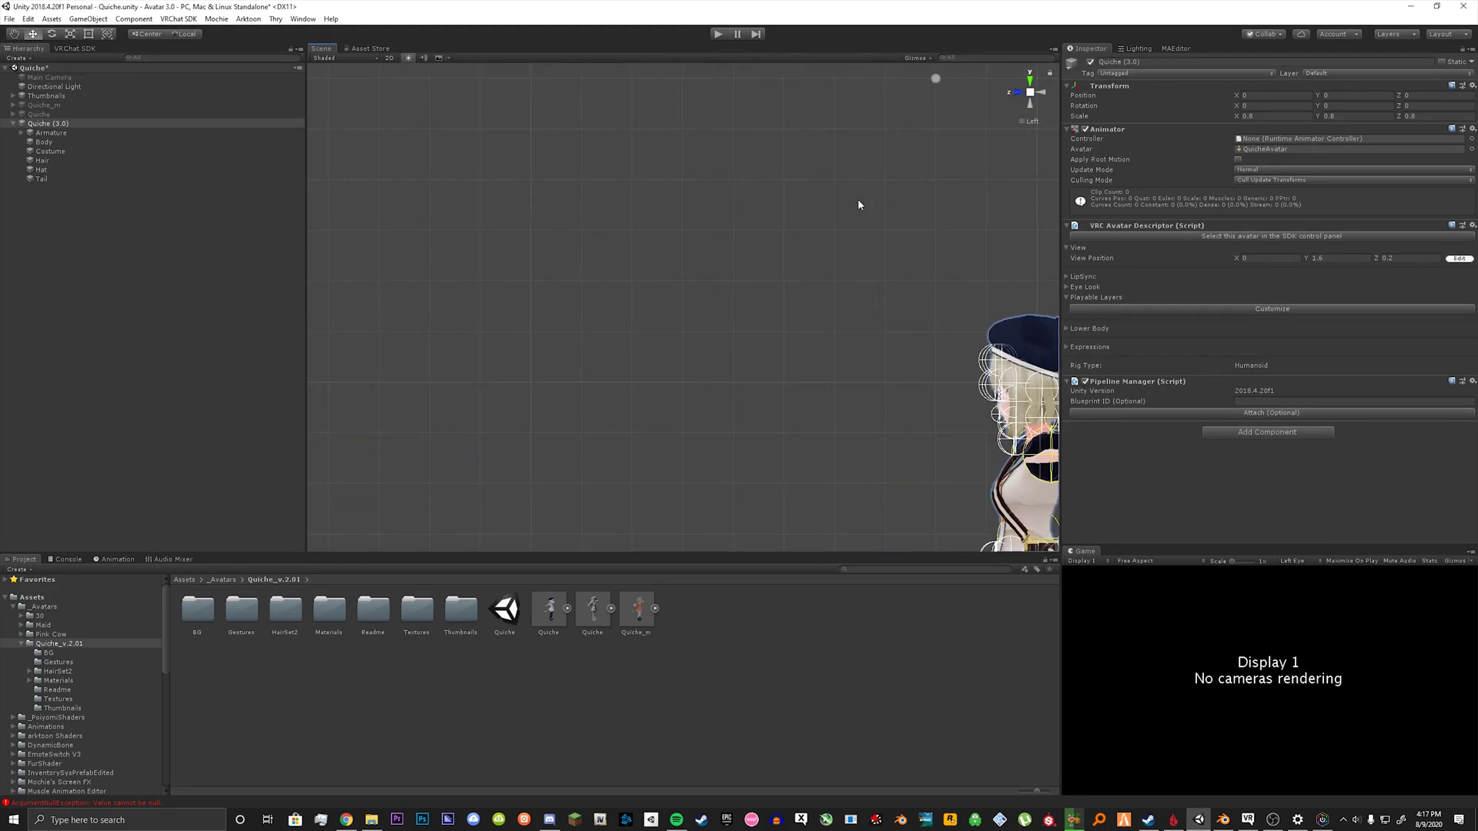
pyautogui.click(1458, 259)
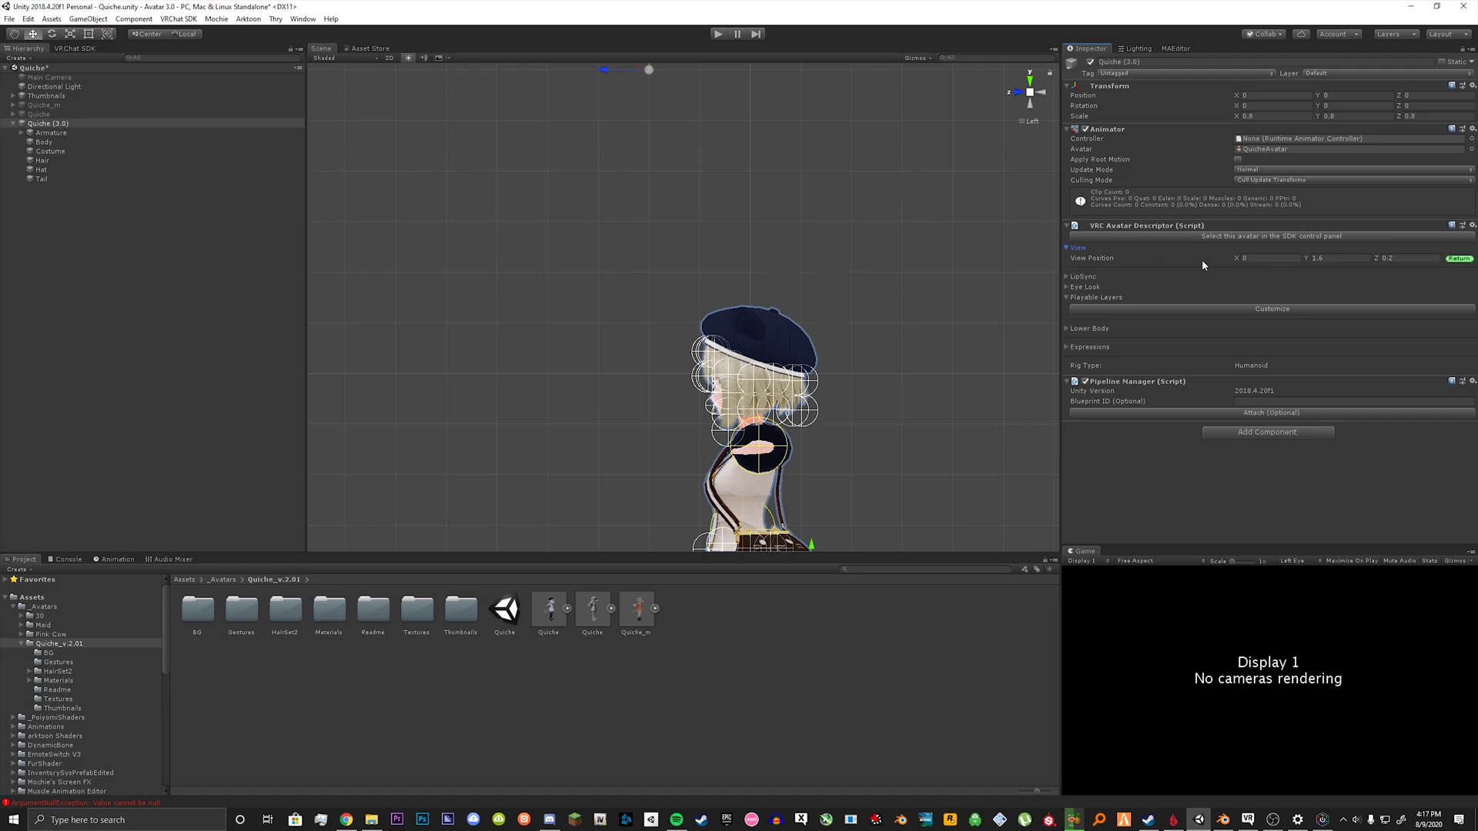
pyautogui.scroll(1, 659, 125)
pyautogui.moveTo(699, 121); pyautogui.dragTo(677, 176, button='middle')
pyautogui.scroll(-3, 676, 177)
pyautogui.moveTo(625, 134); pyautogui.dragTo(678, 386)
pyautogui.moveTo(678, 386); pyautogui.dragTo(720, 208, button='middle')
pyautogui.scroll(15, 723, 204)
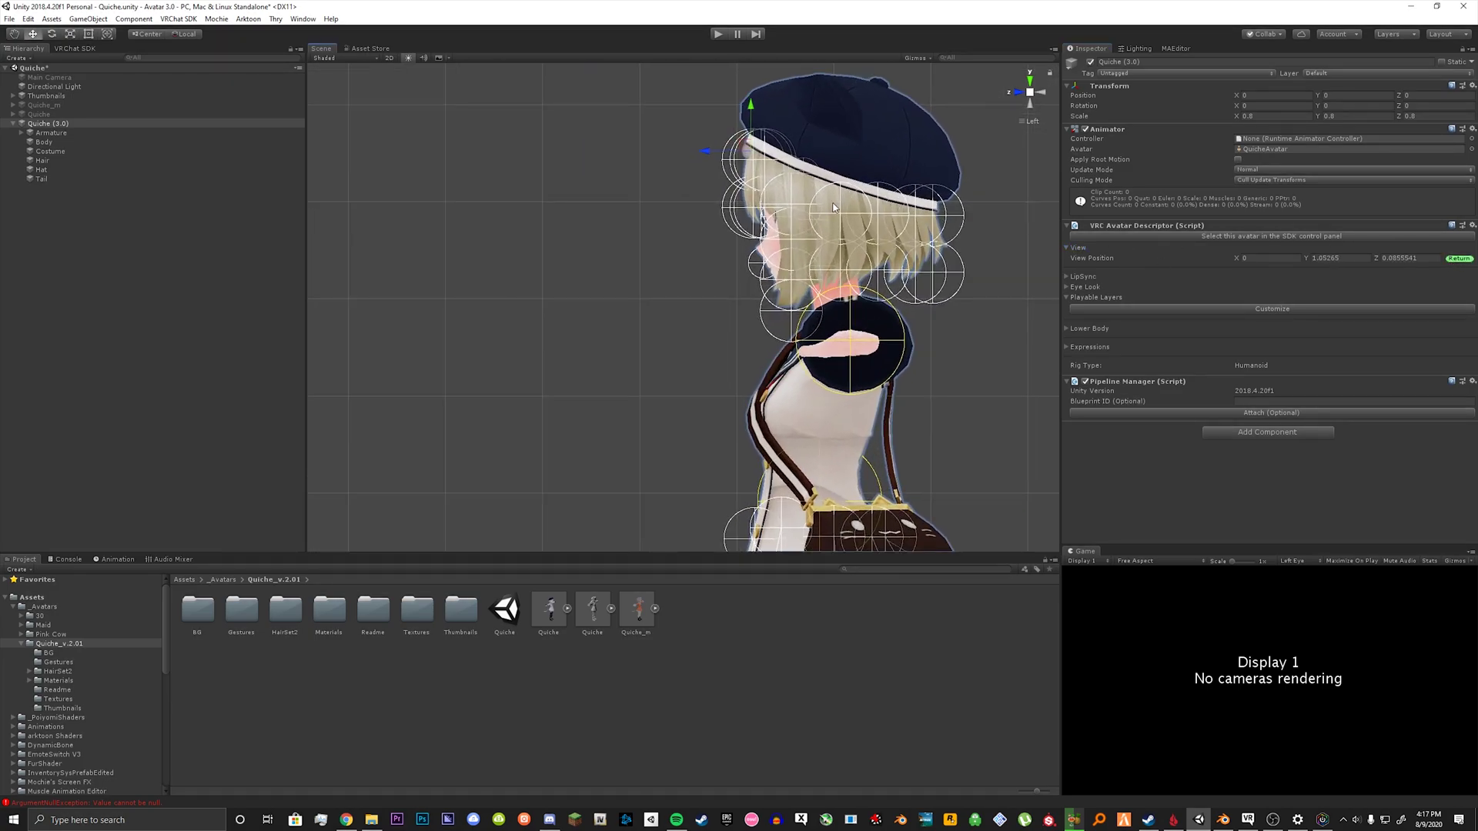
# Step: Refine the view position to eye height between the eyes, at about Y 0.974, Z 0.067
pyautogui.moveTo(805, 104); pyautogui.dragTo(699, 206, button='middle')
pyautogui.moveTo(668, 183); pyautogui.dragTo(690, 273)
pyautogui.scroll(1, 786, 279)
pyautogui.moveTo(787, 279); pyautogui.dragTo(692, 261, button='middle')
pyautogui.click(1025, 97)
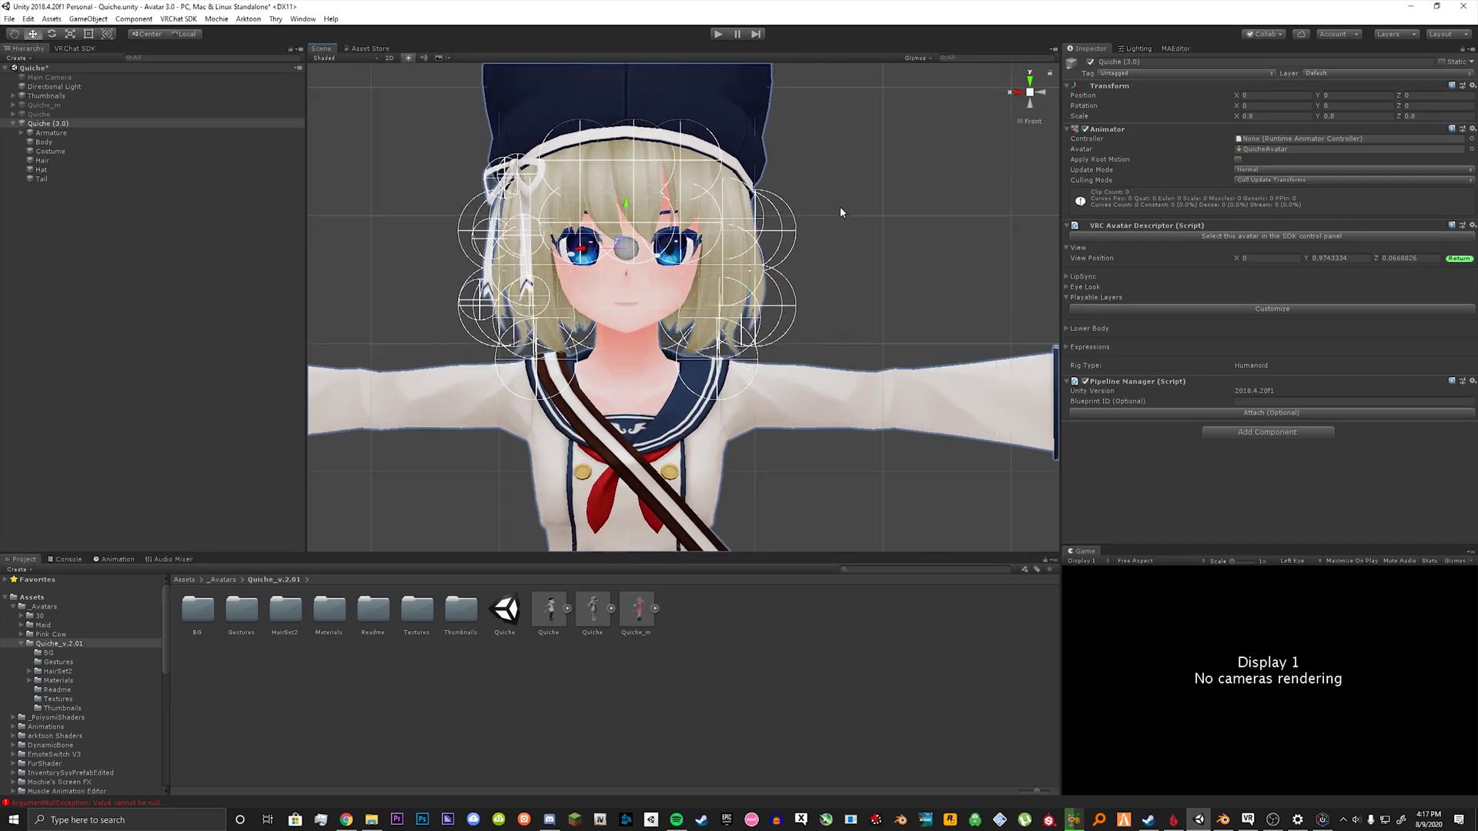
pyautogui.scroll(5, 839, 206)
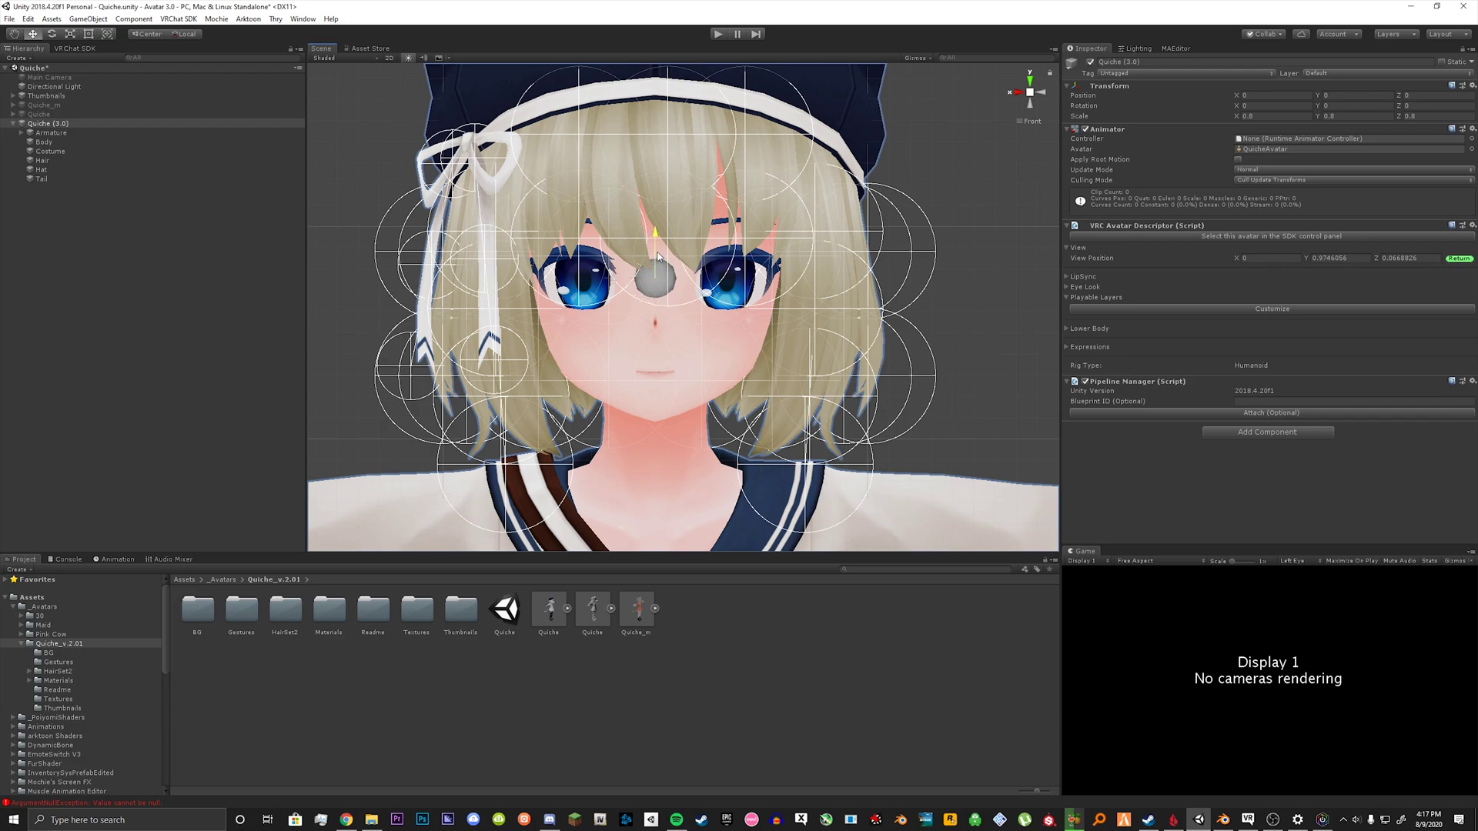
# Step: Nudge the view position slightly back towards the face in side view and finish editing it
pyautogui.click(1041, 92)
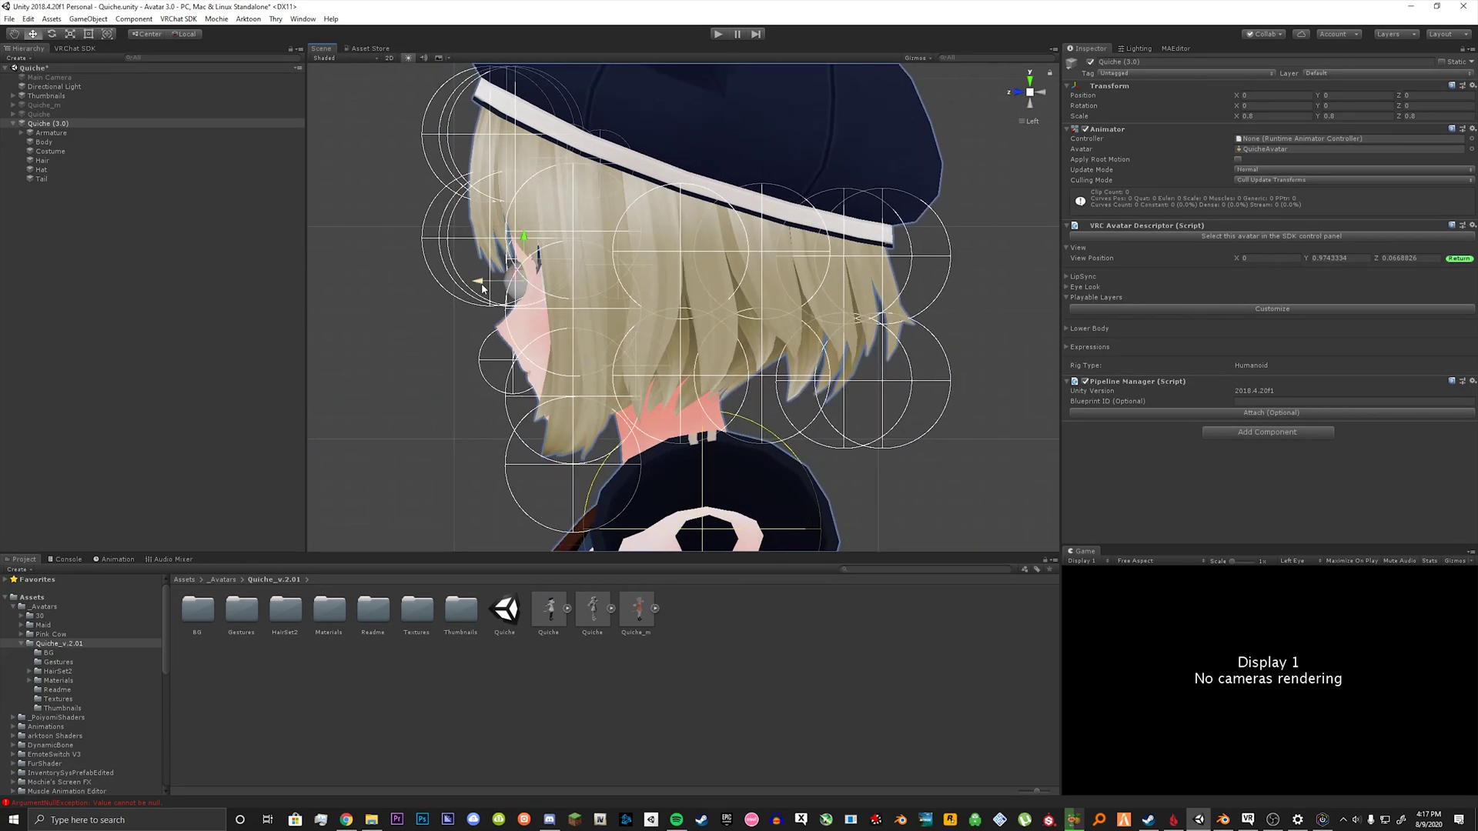
pyautogui.moveTo(482, 288); pyautogui.dragTo(491, 288)
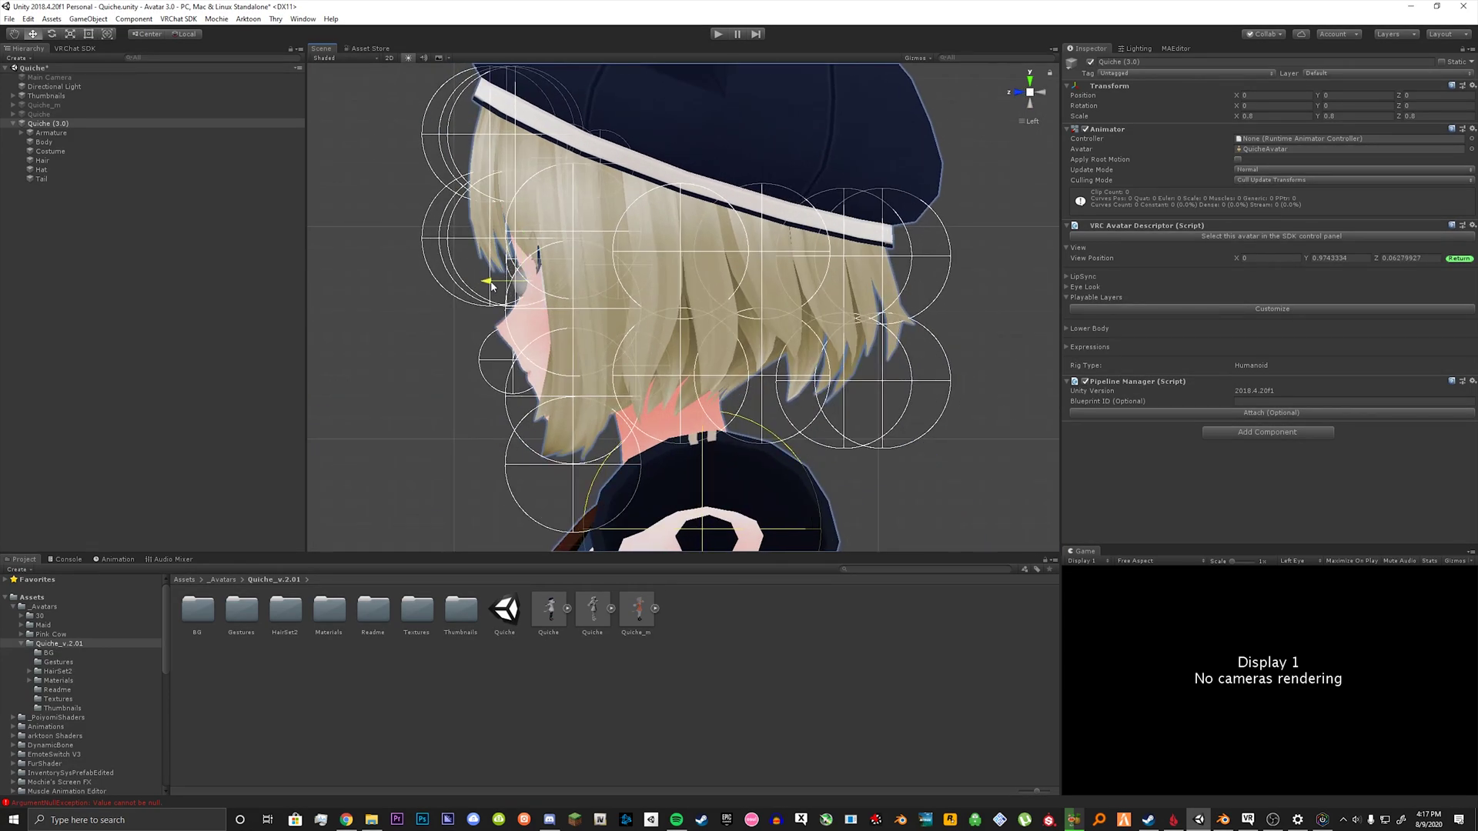
pyautogui.click(1457, 259)
pyautogui.click(1067, 248)
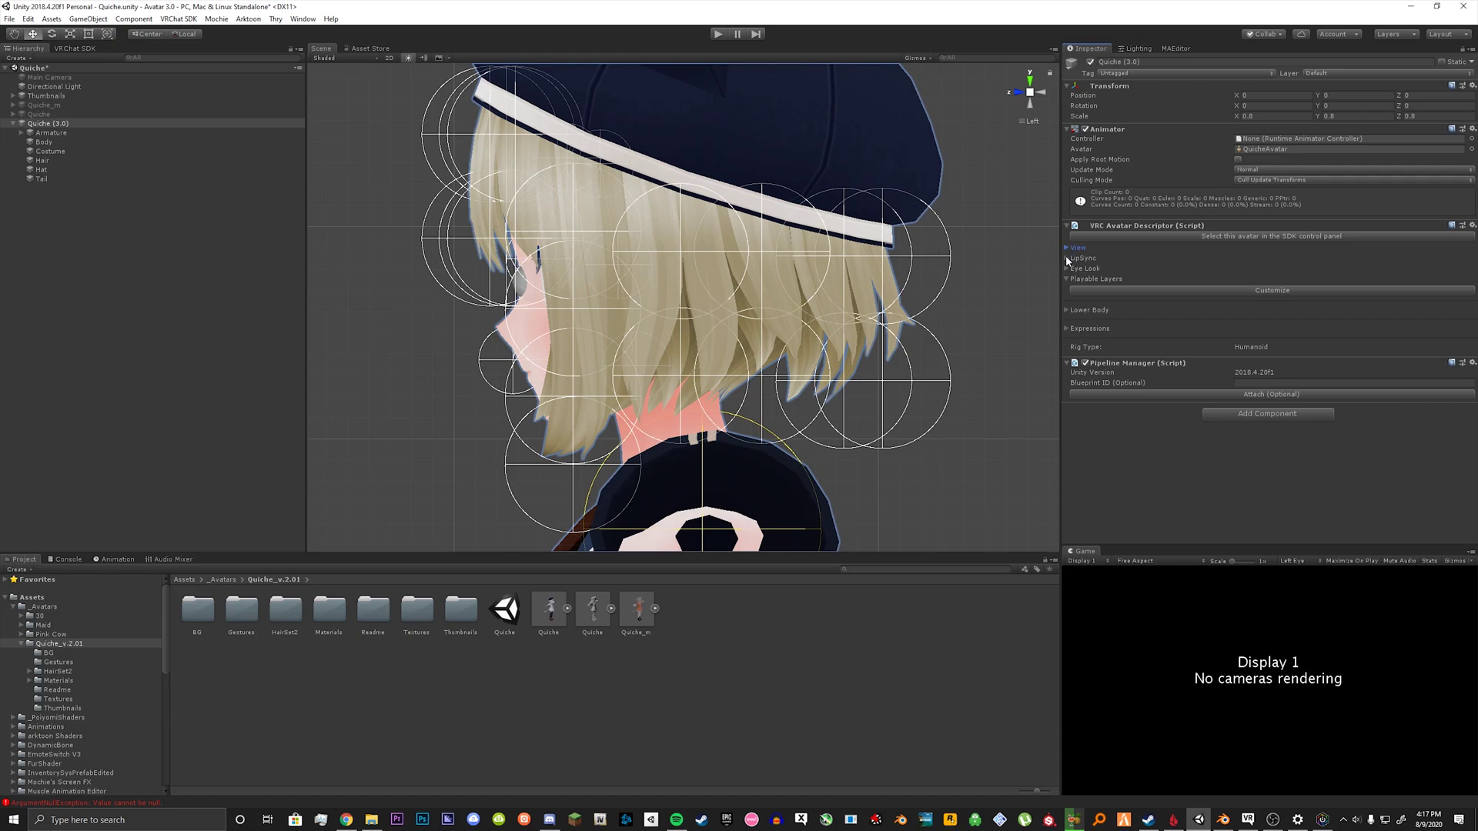
# Step: Set the LipSync mode to Viseme Blend Shape and assign the Body mesh as the face mesh
pyautogui.click(1066, 257)
pyautogui.click(1016, 93)
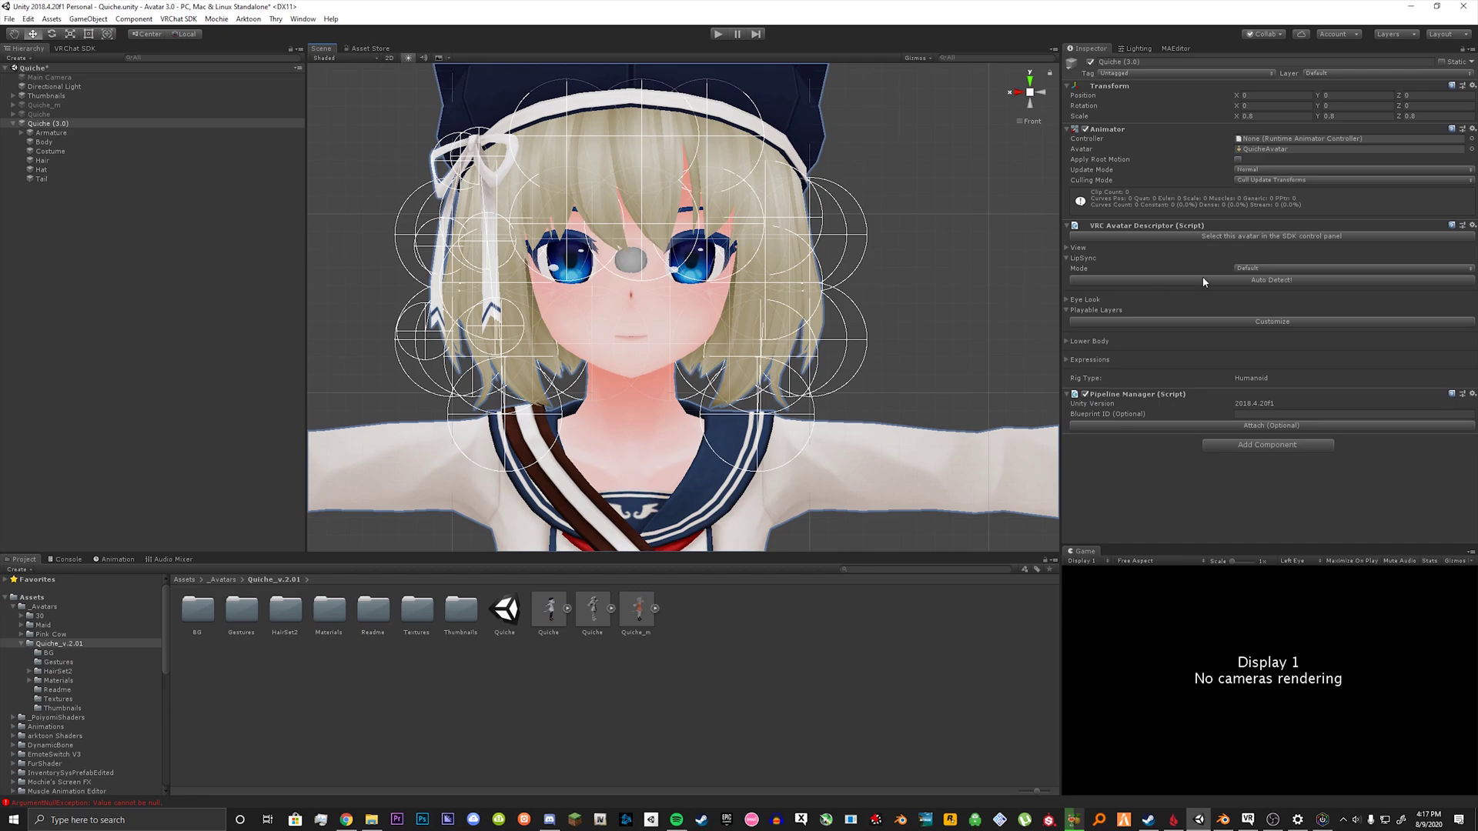
pyautogui.click(1270, 268)
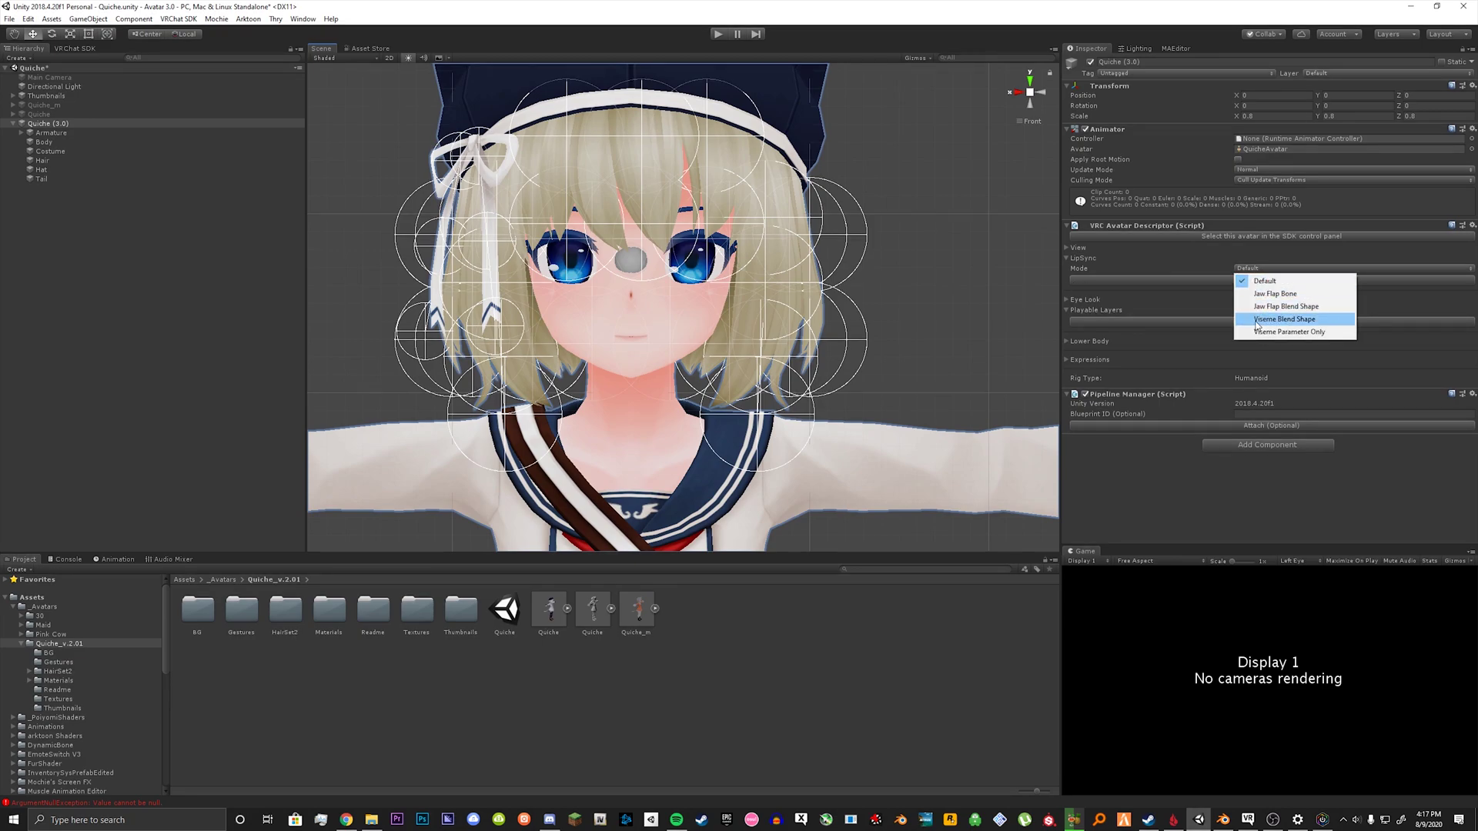
pyautogui.click(1279, 320)
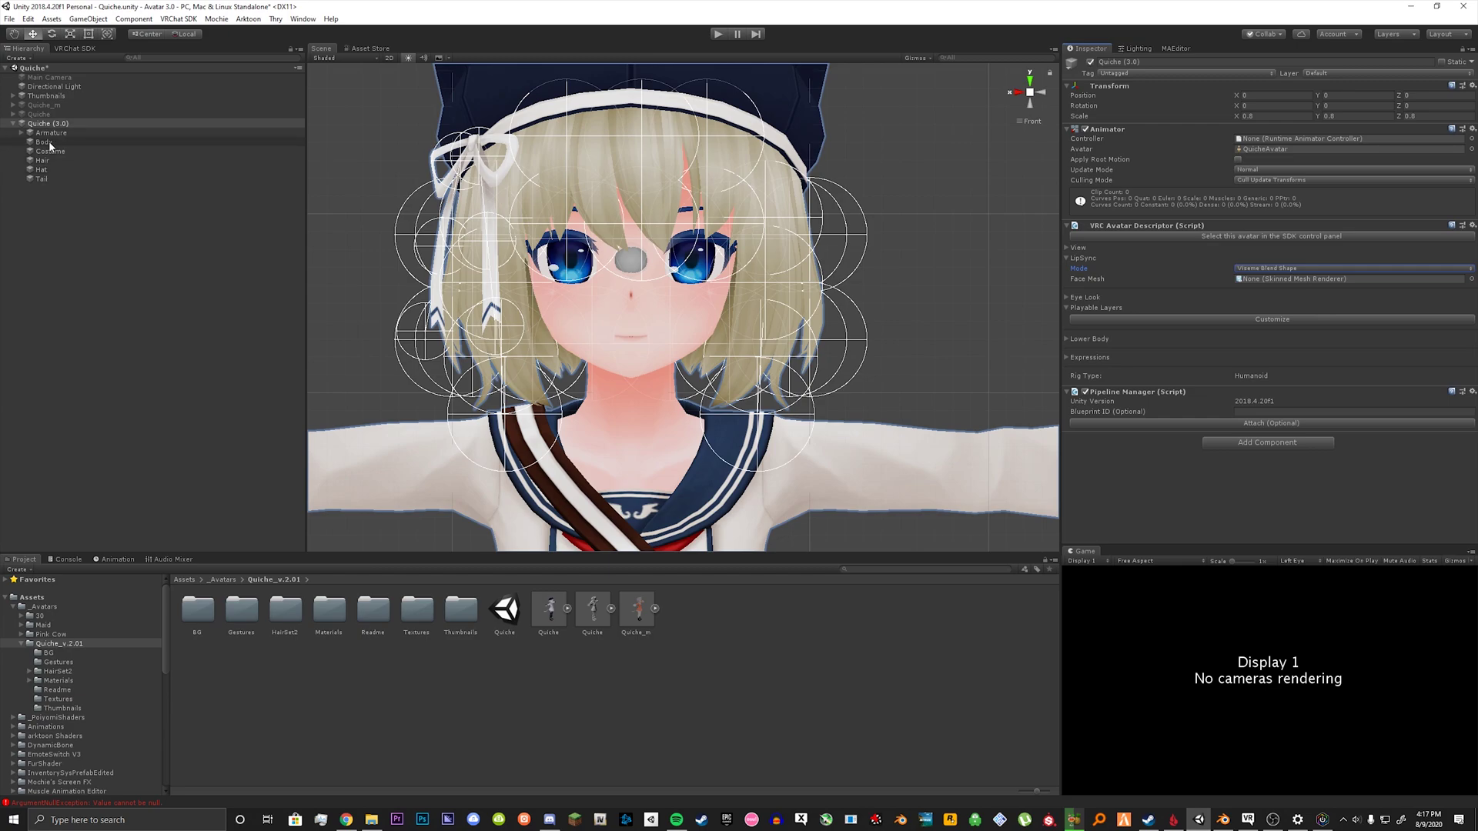
pyautogui.scroll(-1, 356, 209)
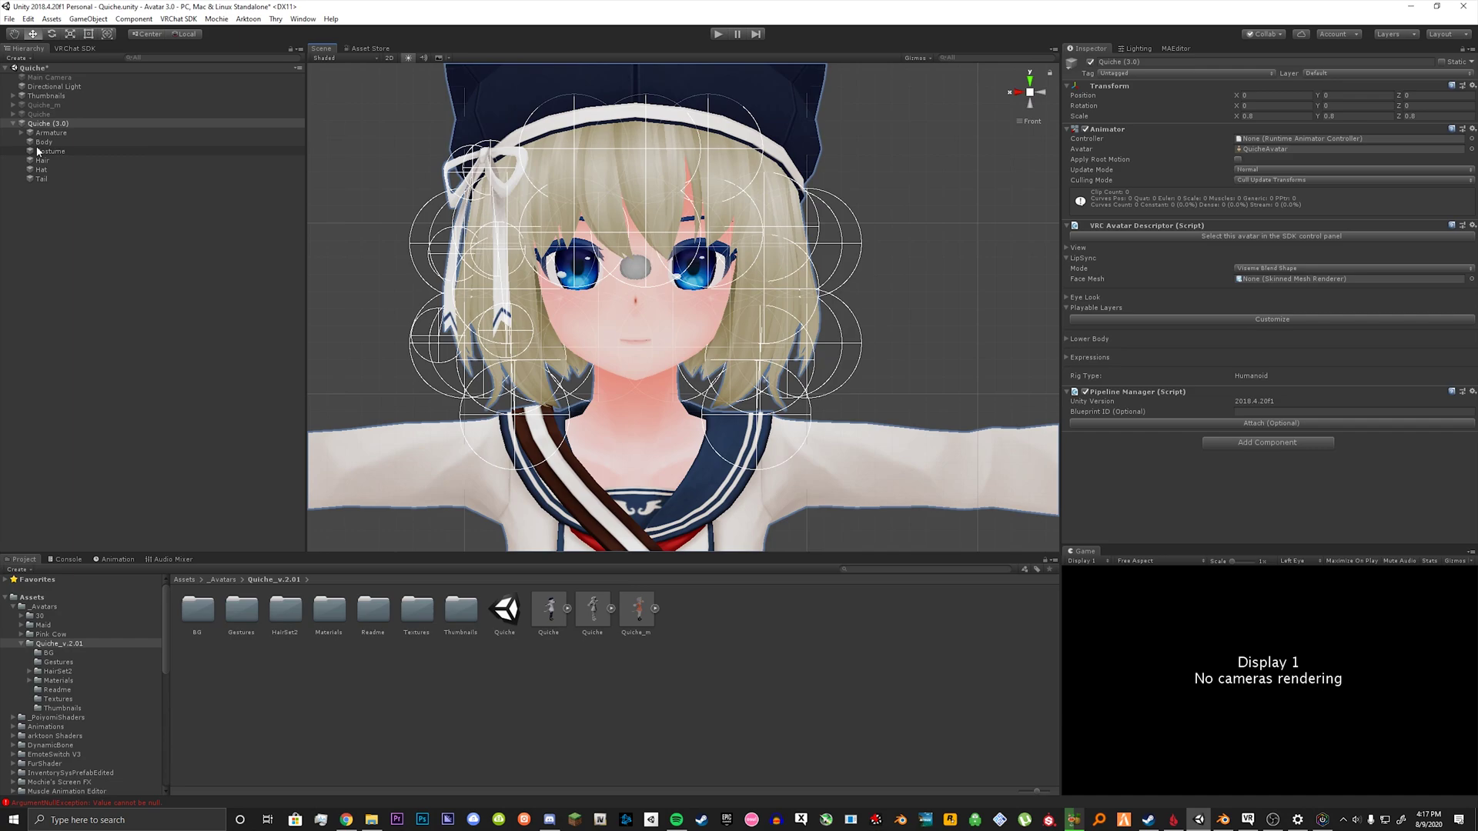
pyautogui.moveTo(41, 143); pyautogui.dragTo(1292, 281)
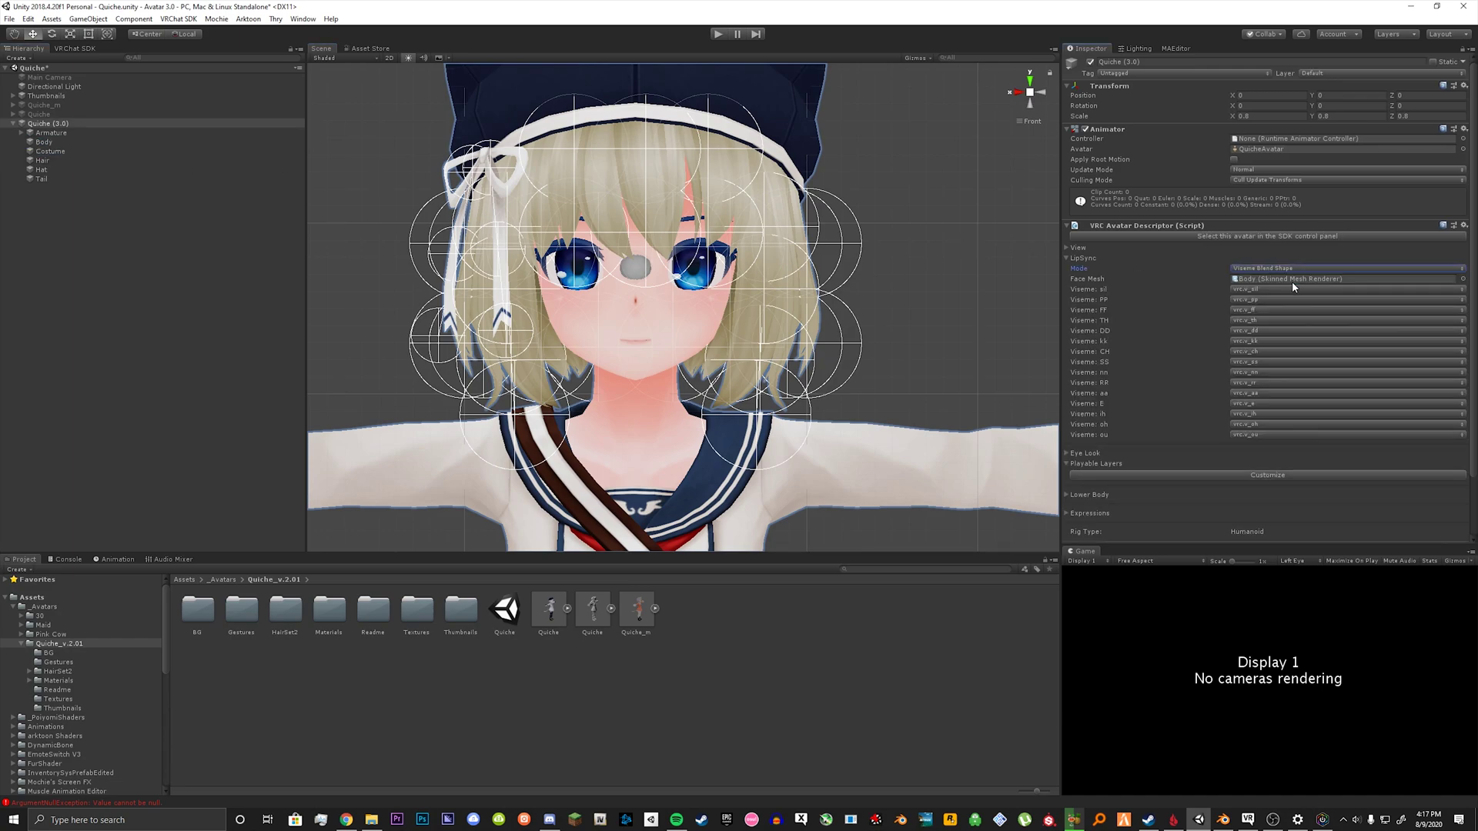
pyautogui.click(1067, 259)
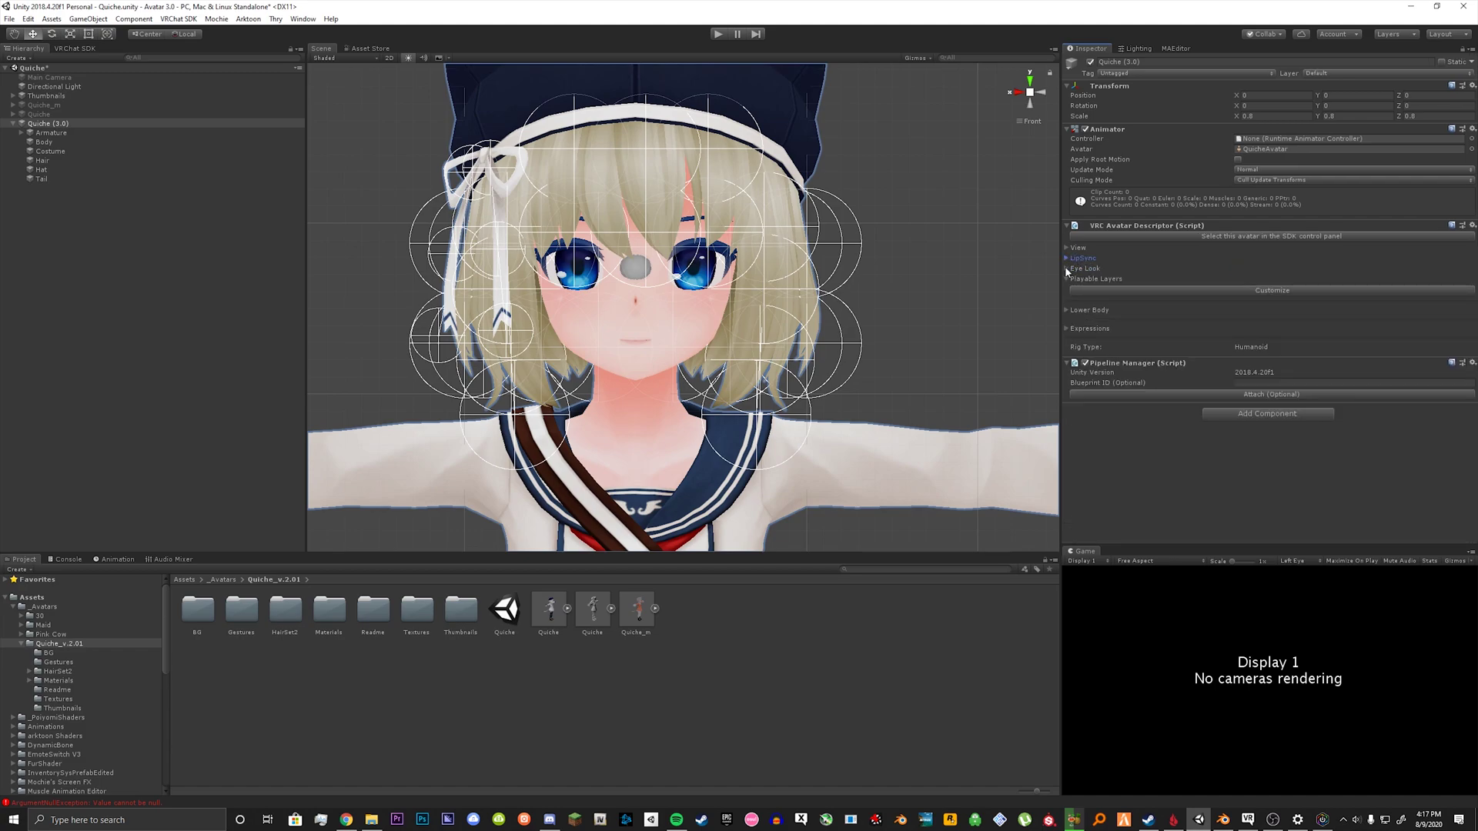
# Step: Enable Eye Look in the avatar descriptor and frame the avatar's face from the front
pyautogui.click(1067, 269)
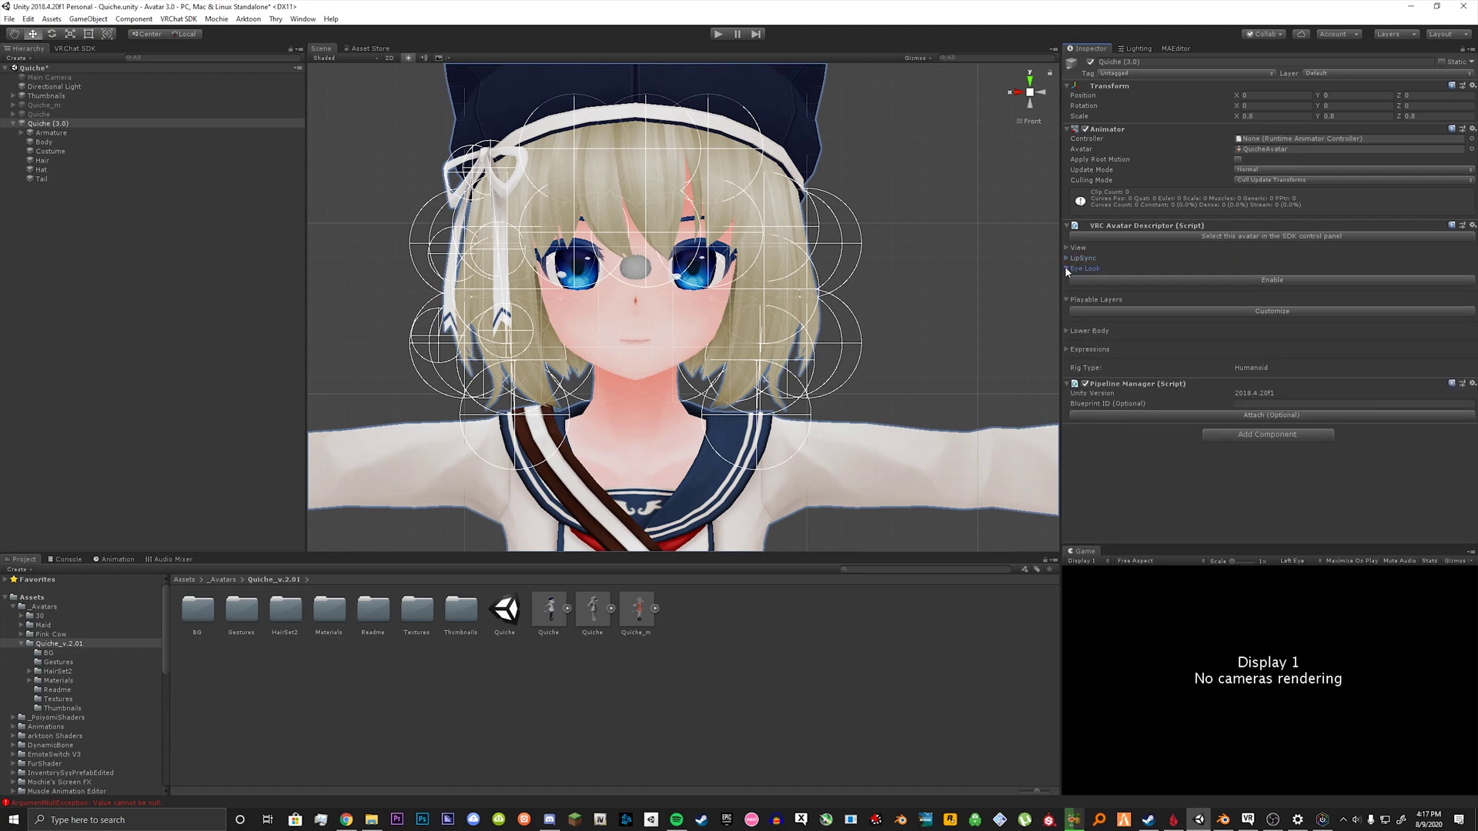
pyautogui.click(1129, 279)
pyautogui.scroll(5, 910, 290)
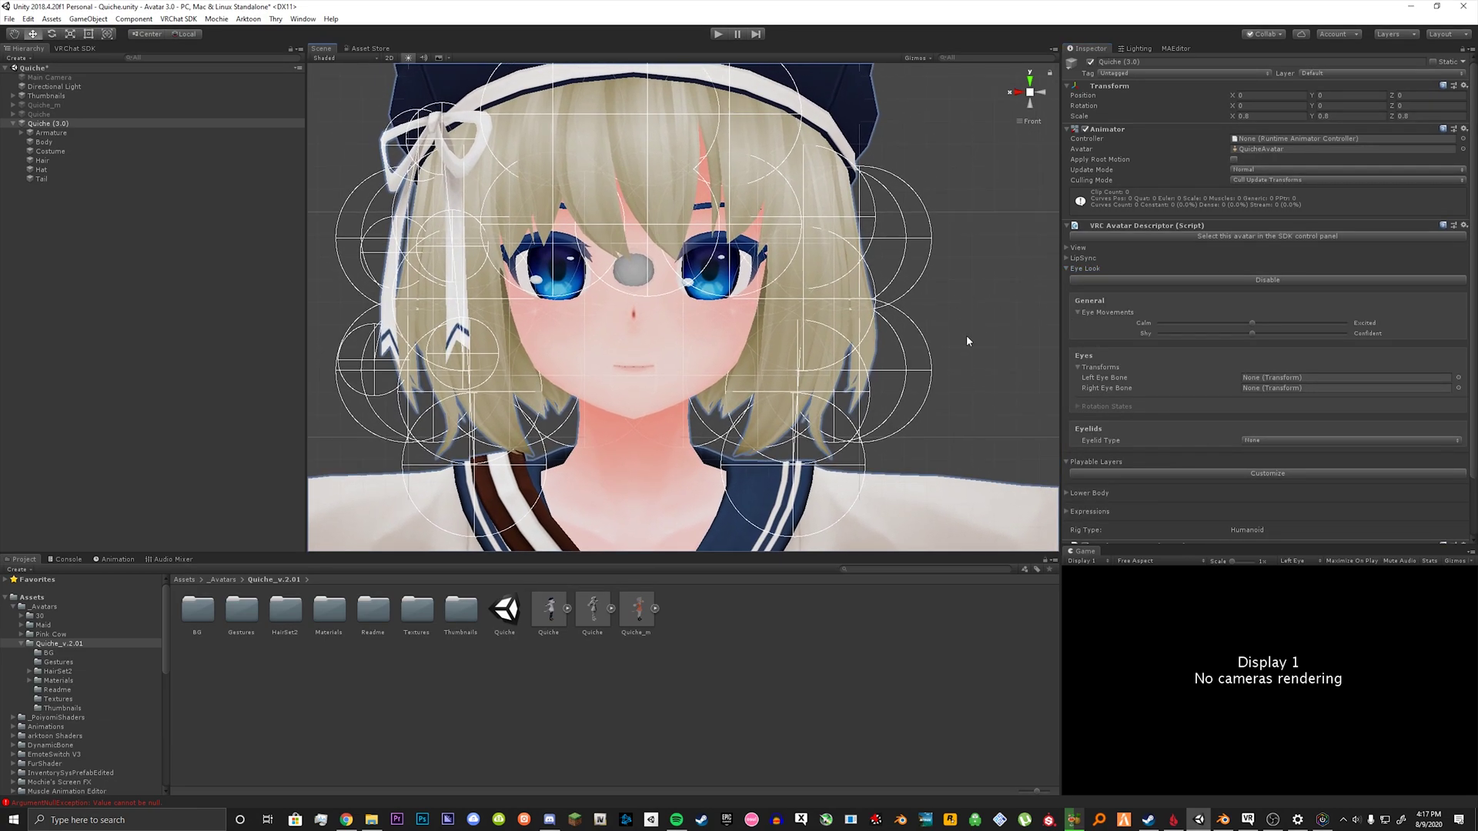
pyautogui.scroll(-4, 954, 334)
pyautogui.scroll(4, 955, 332)
pyautogui.moveTo(952, 328); pyautogui.dragTo(953, 359, button='middle')
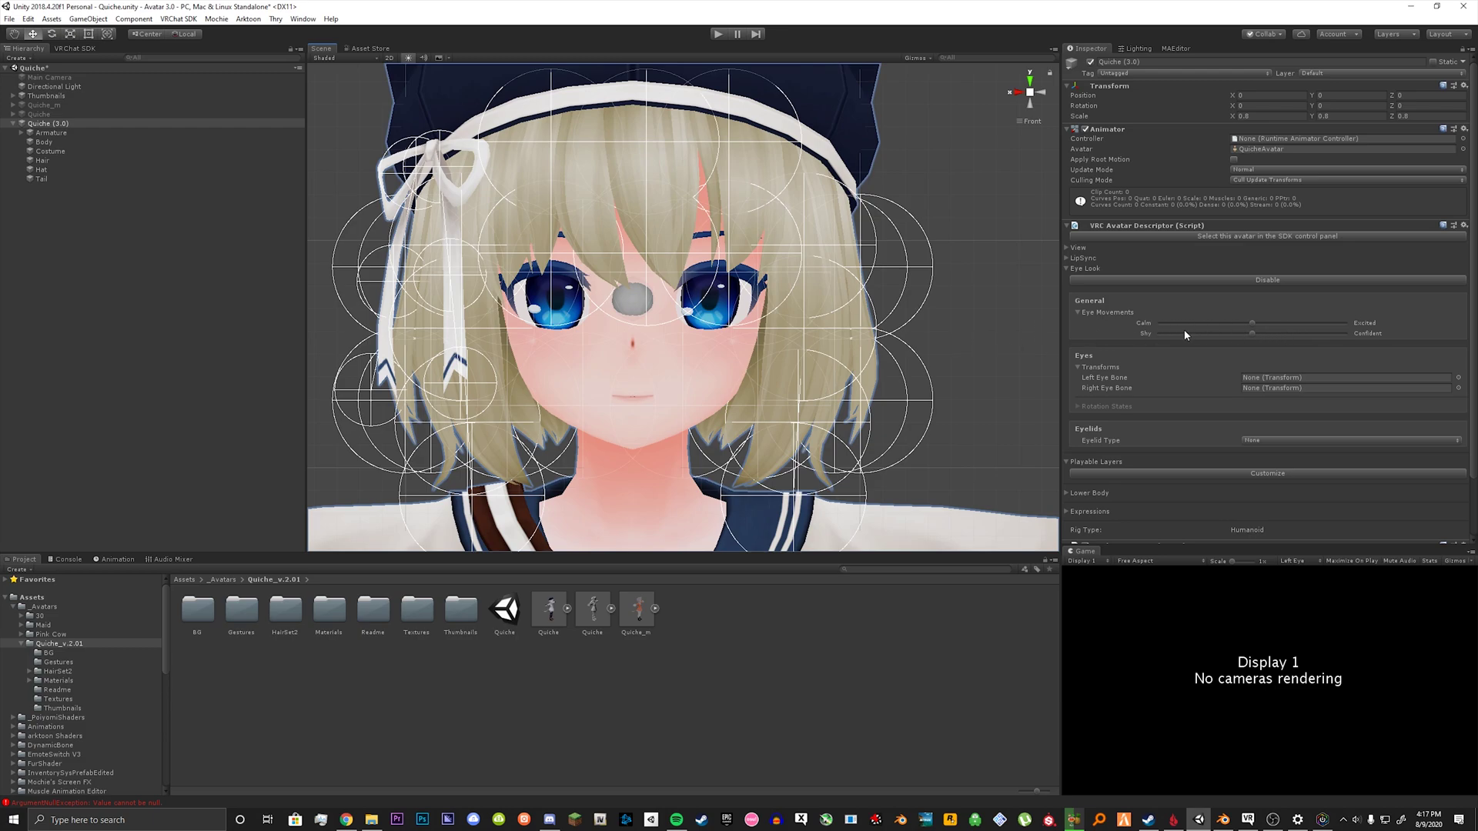
# Step: Assign the armature's LeftEye and RightEye transforms, found under Head, as the left and right eye bones
pyautogui.scroll(-3, 1147, 351)
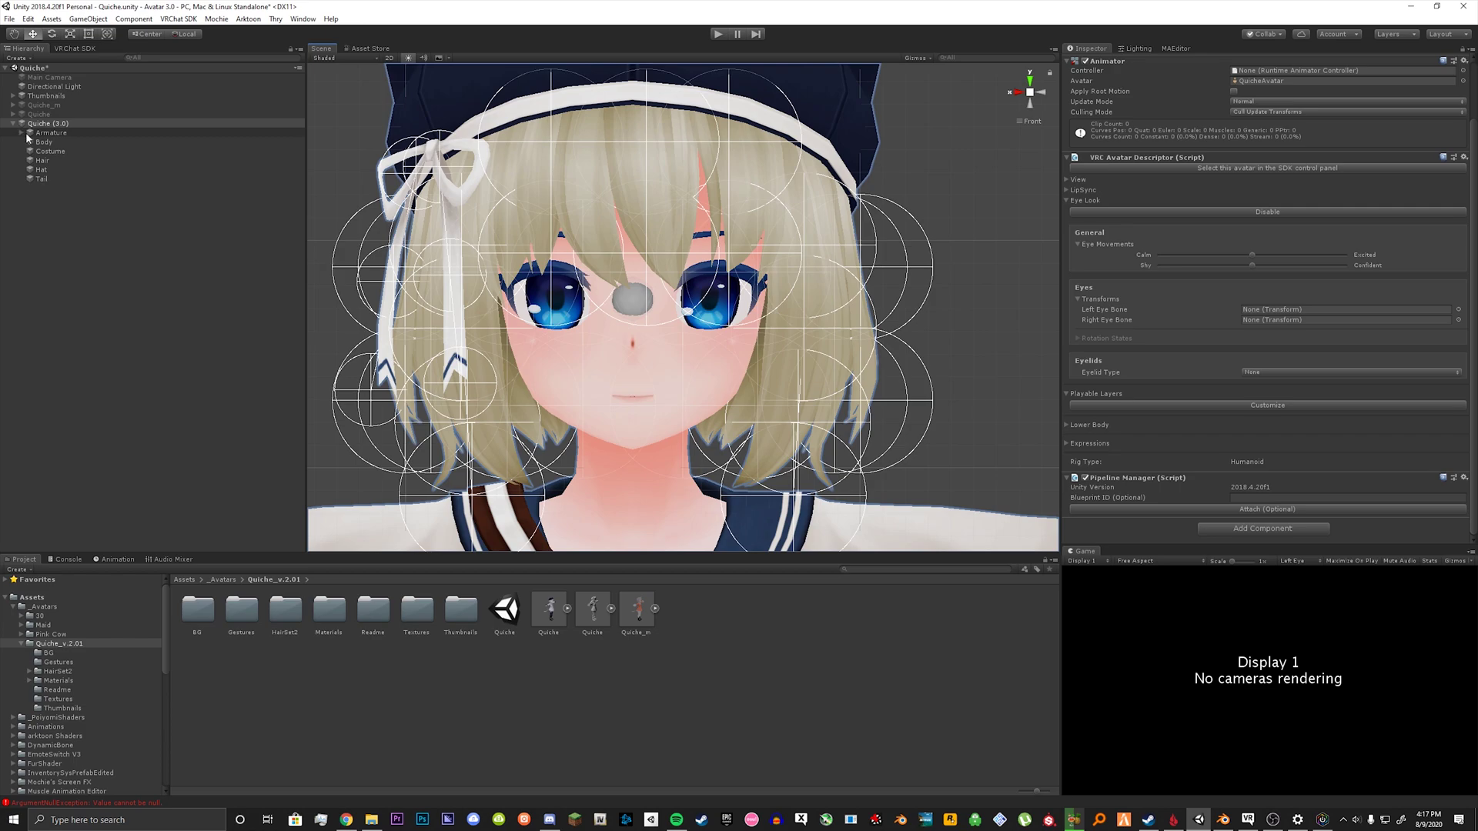
pyautogui.click(29, 134)
pyautogui.click(22, 133)
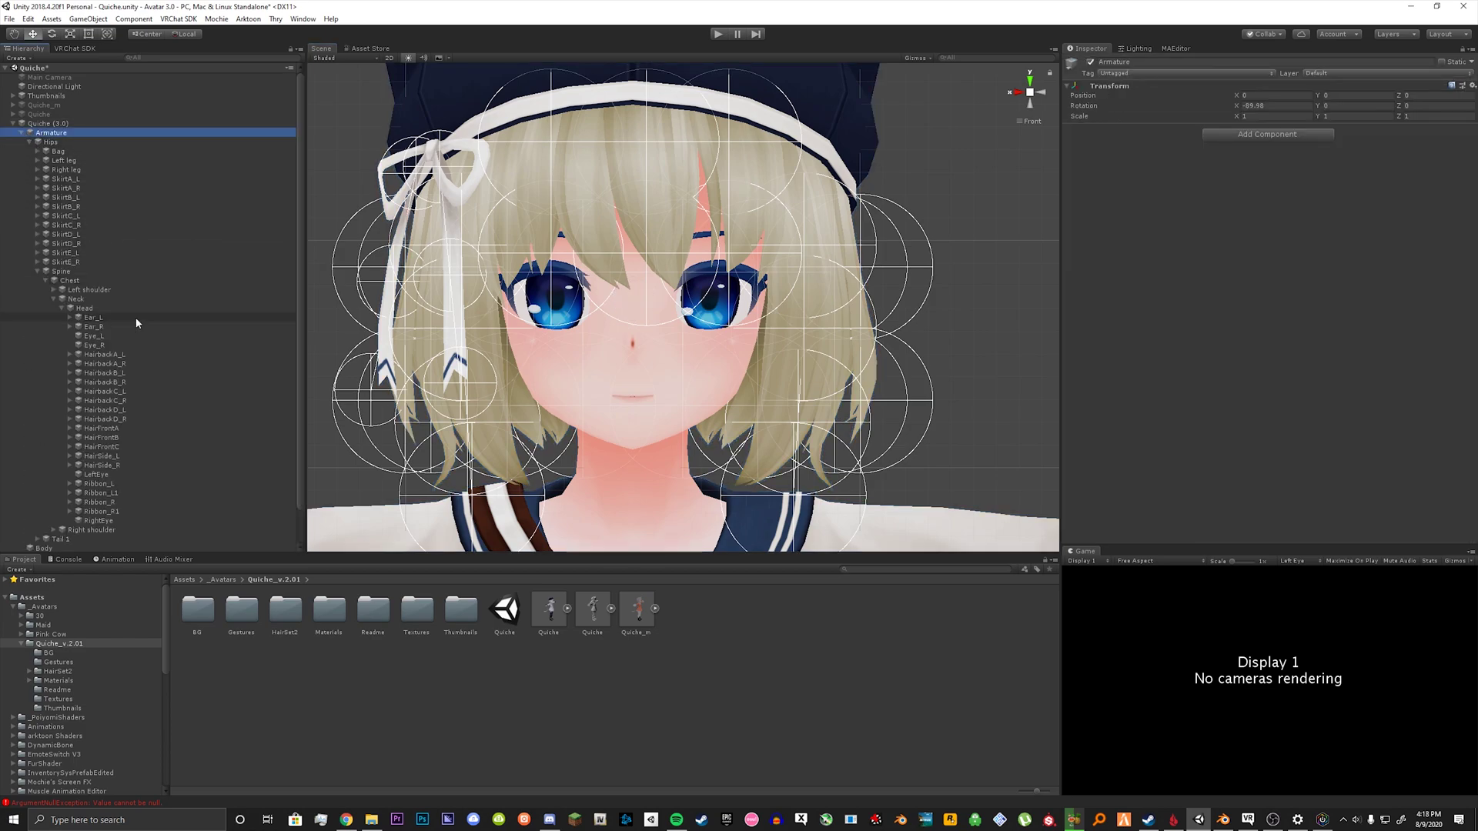
pyautogui.scroll(-2, 123, 336)
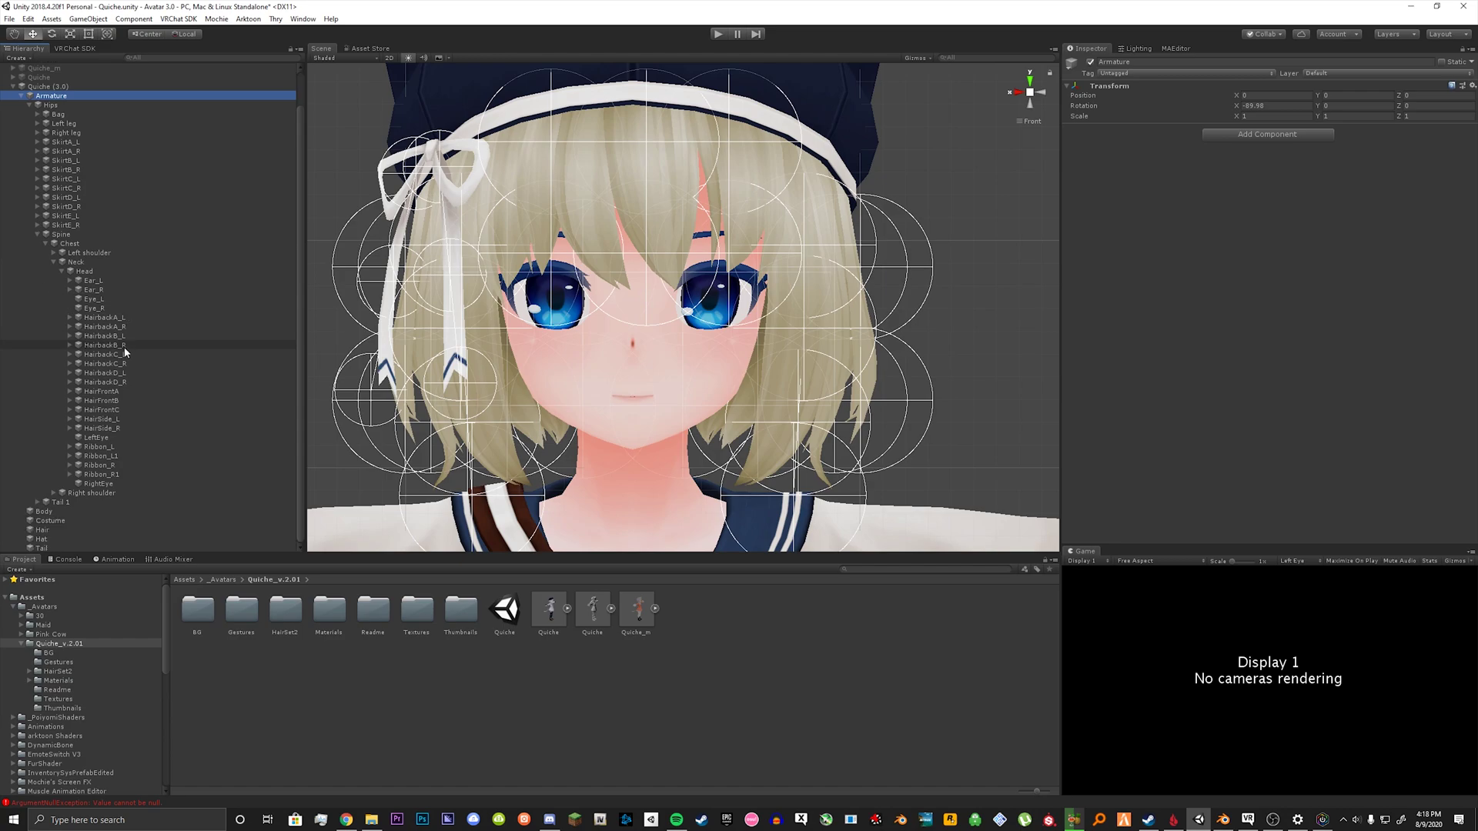
pyautogui.click(84, 272)
pyautogui.click(46, 87)
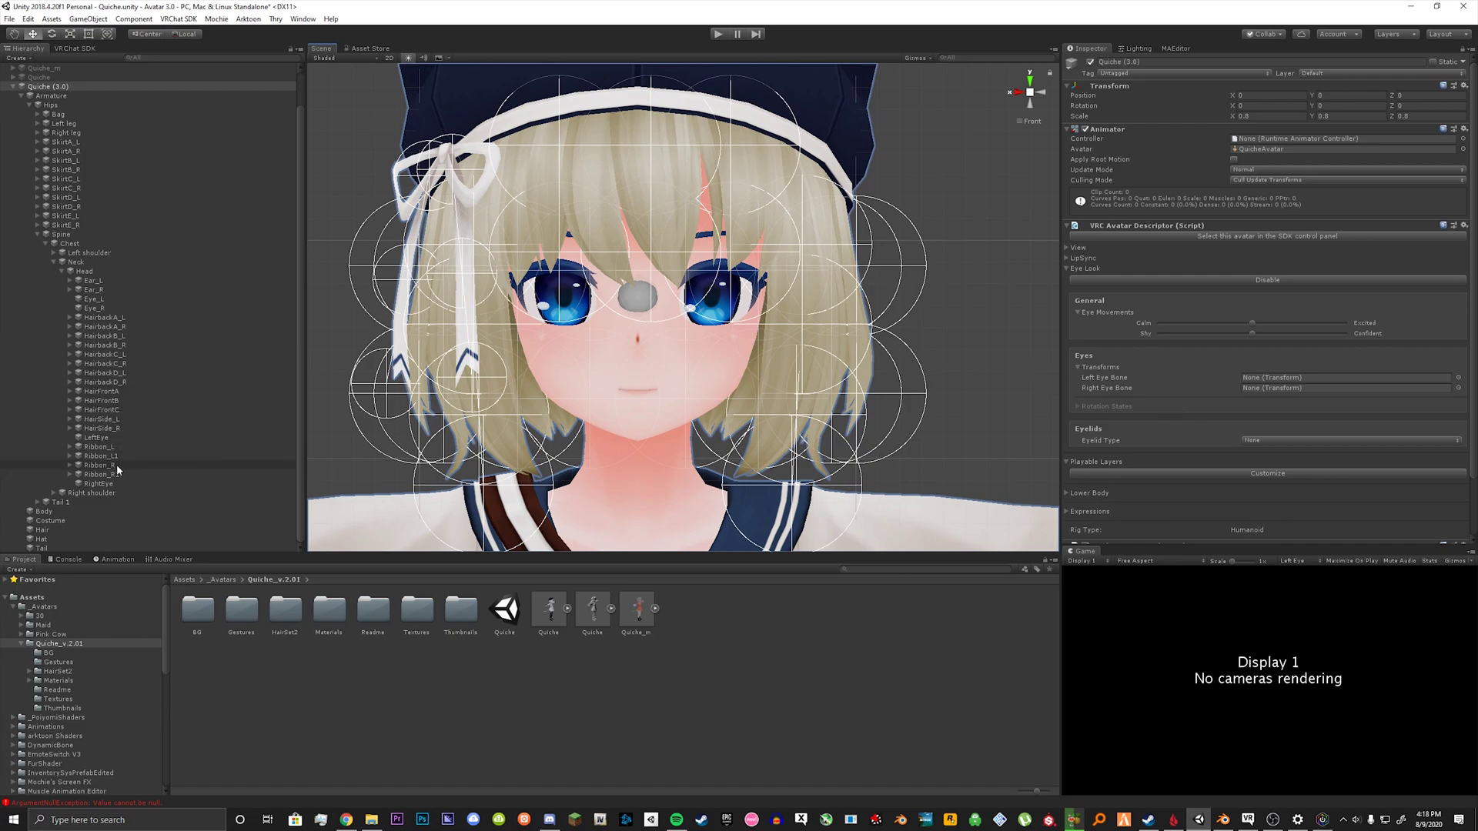
pyautogui.moveTo(108, 437); pyautogui.dragTo(1272, 383)
pyautogui.moveTo(97, 483); pyautogui.dragTo(1321, 388)
# Step: Preview the Looking Up rotation state, rotate the eyes upward and set its X rotation to -20
pyautogui.scroll(-3, 1168, 407)
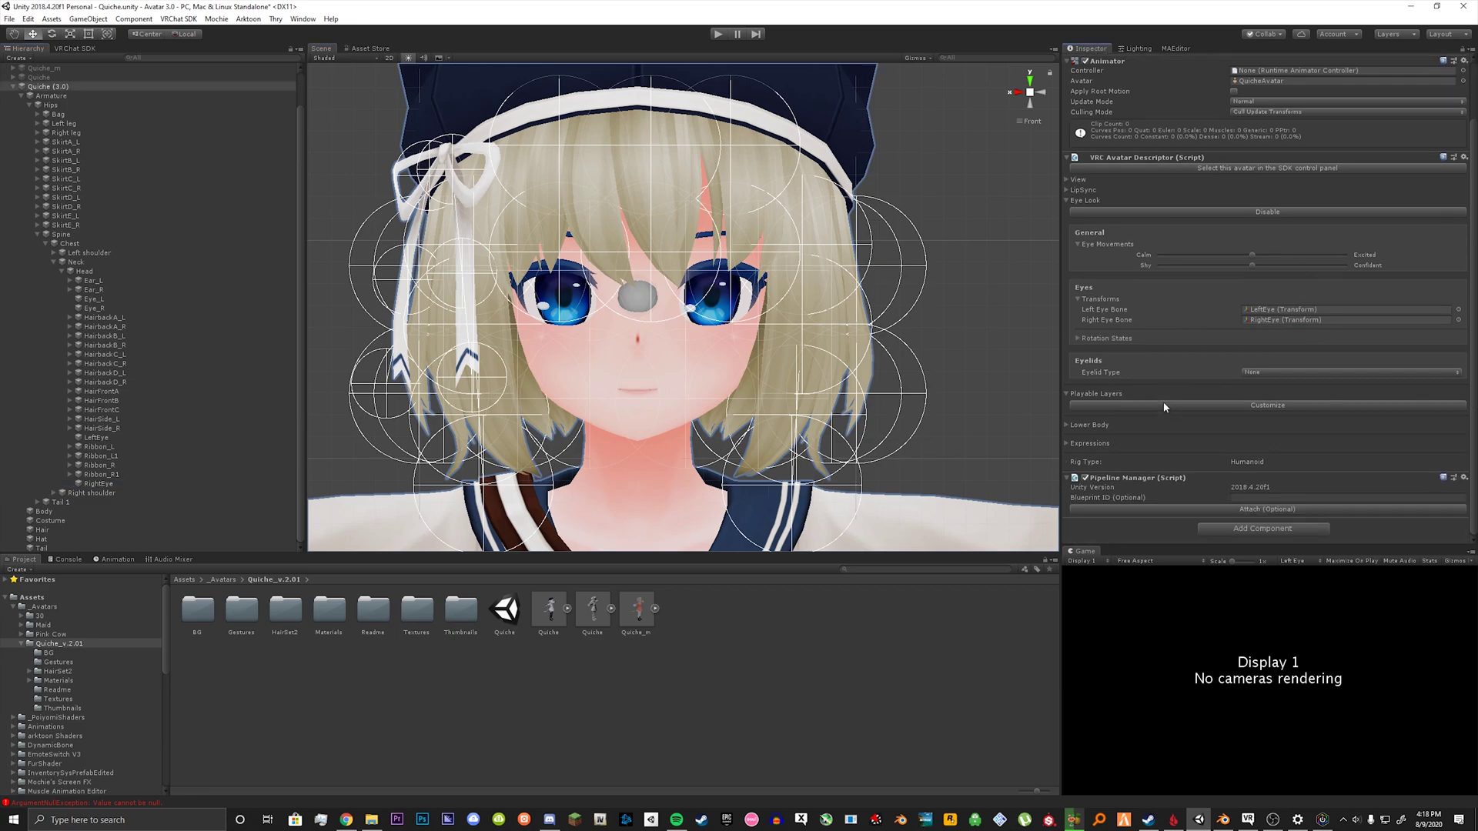
pyautogui.click(1077, 338)
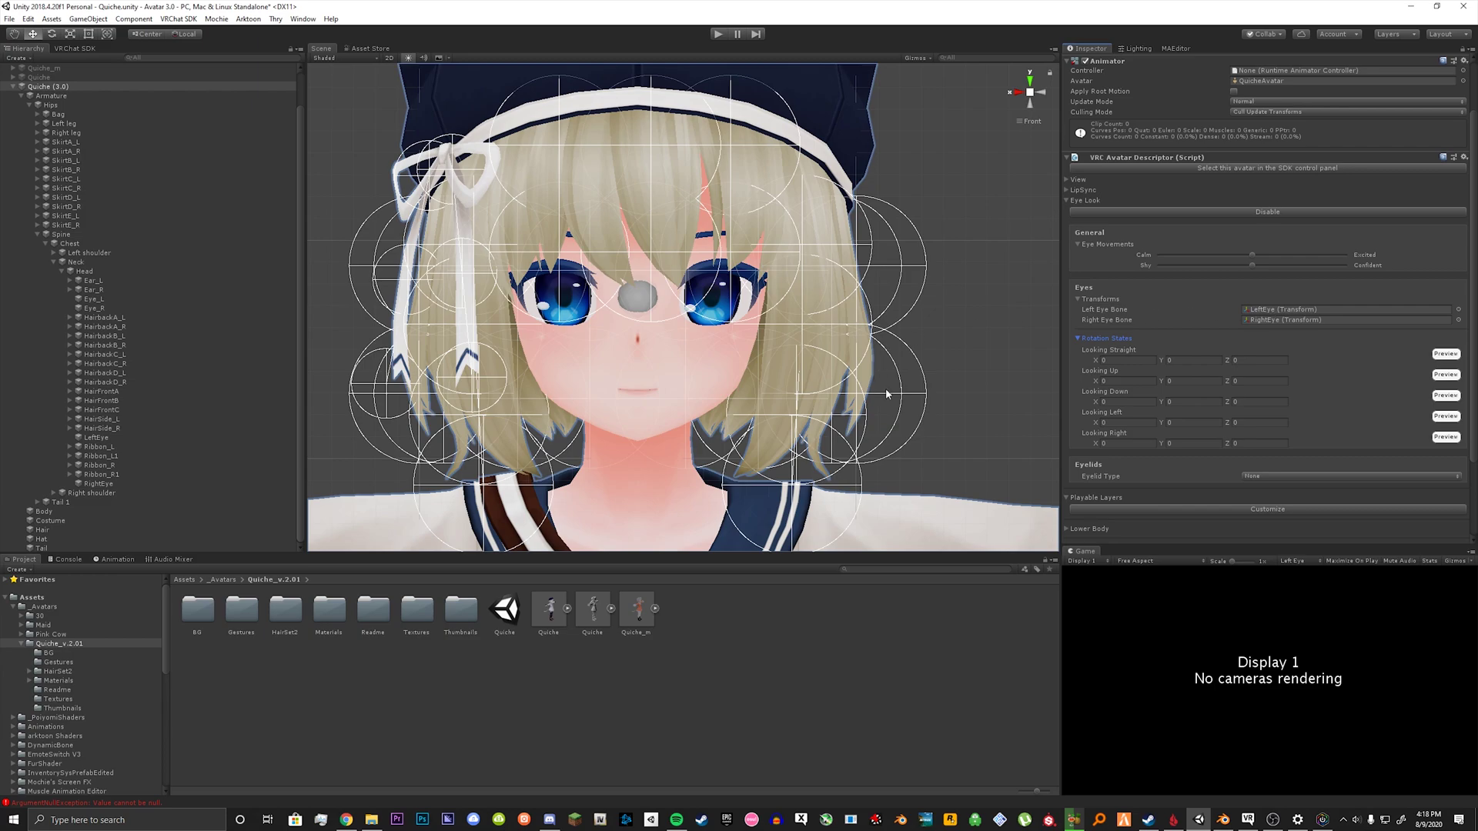
pyautogui.scroll(2, 898, 385)
pyautogui.scroll(3, 898, 385)
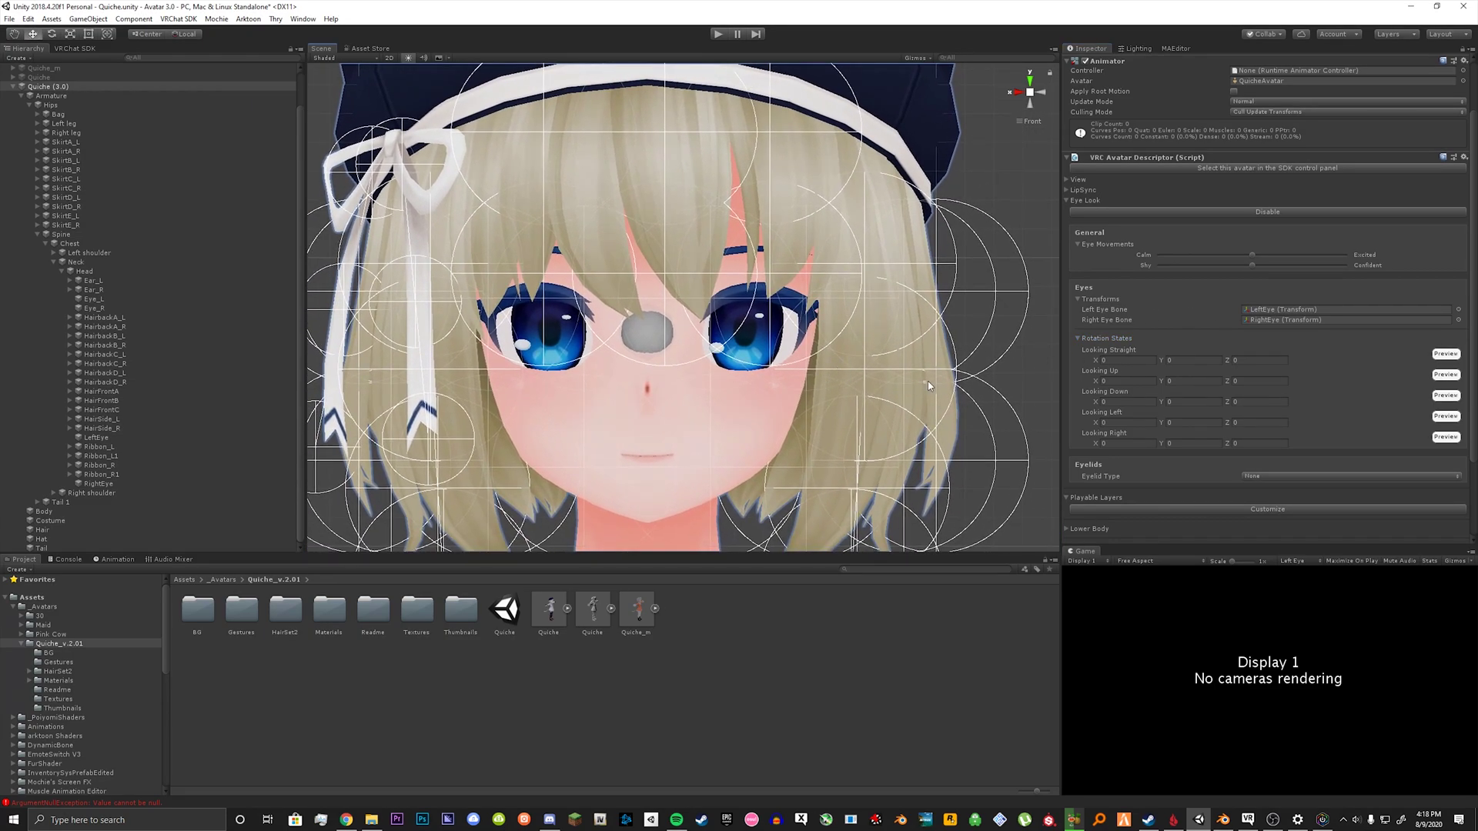
pyautogui.scroll(-1, 951, 388)
pyautogui.scroll(1, 952, 386)
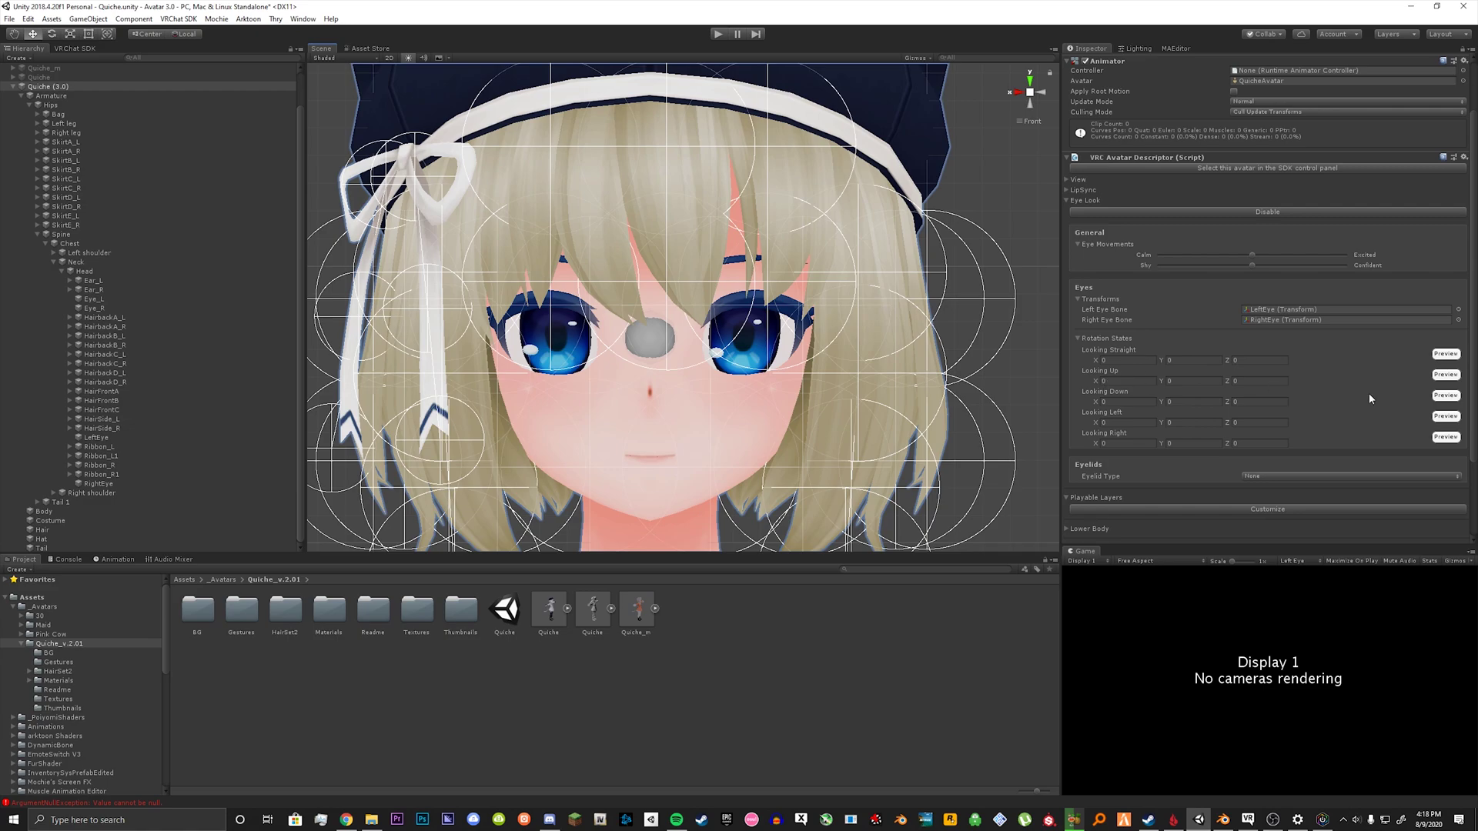
pyautogui.click(1452, 375)
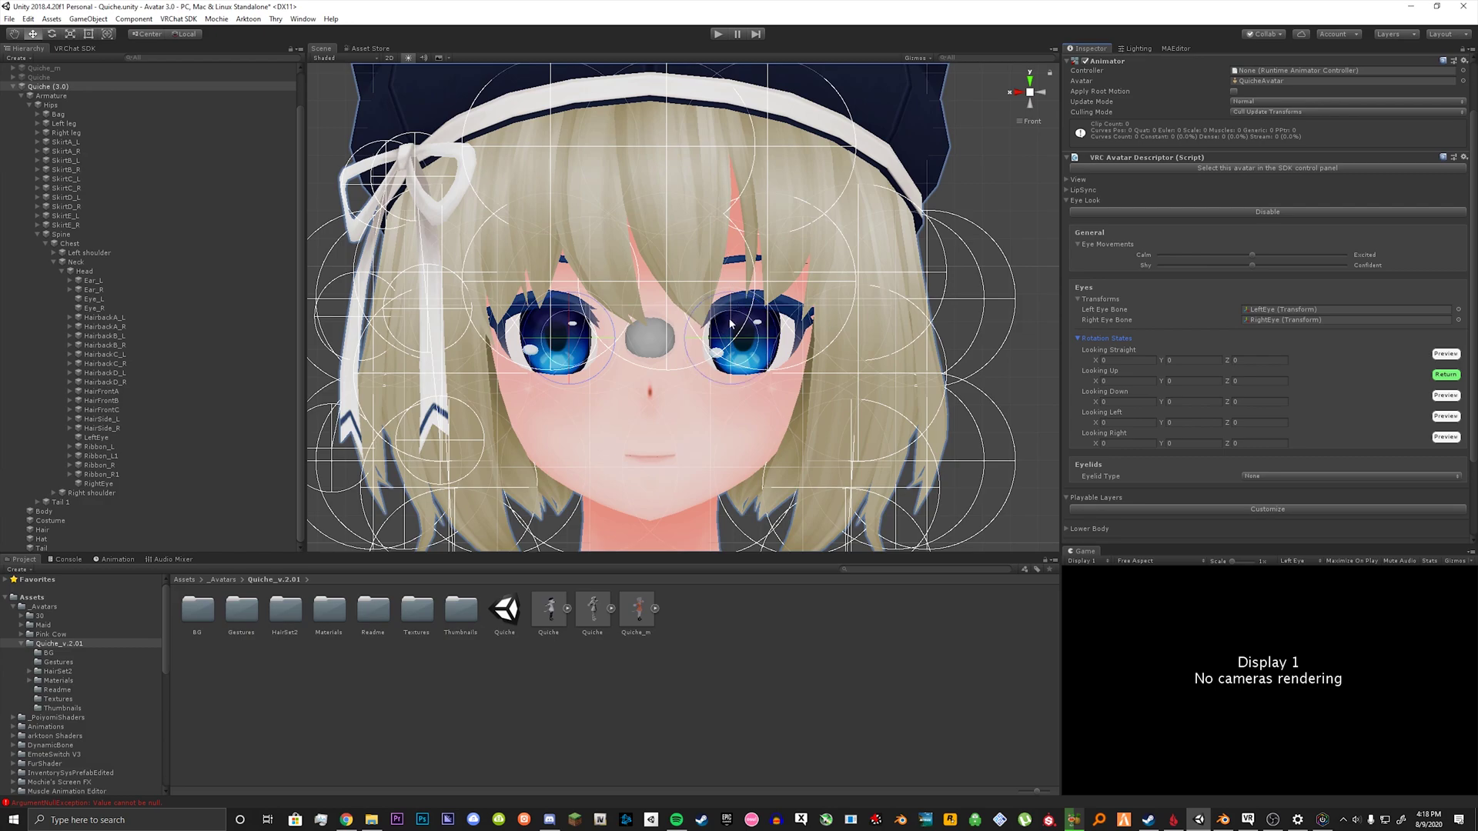
pyautogui.moveTo(734, 328); pyautogui.dragTo(733, 302)
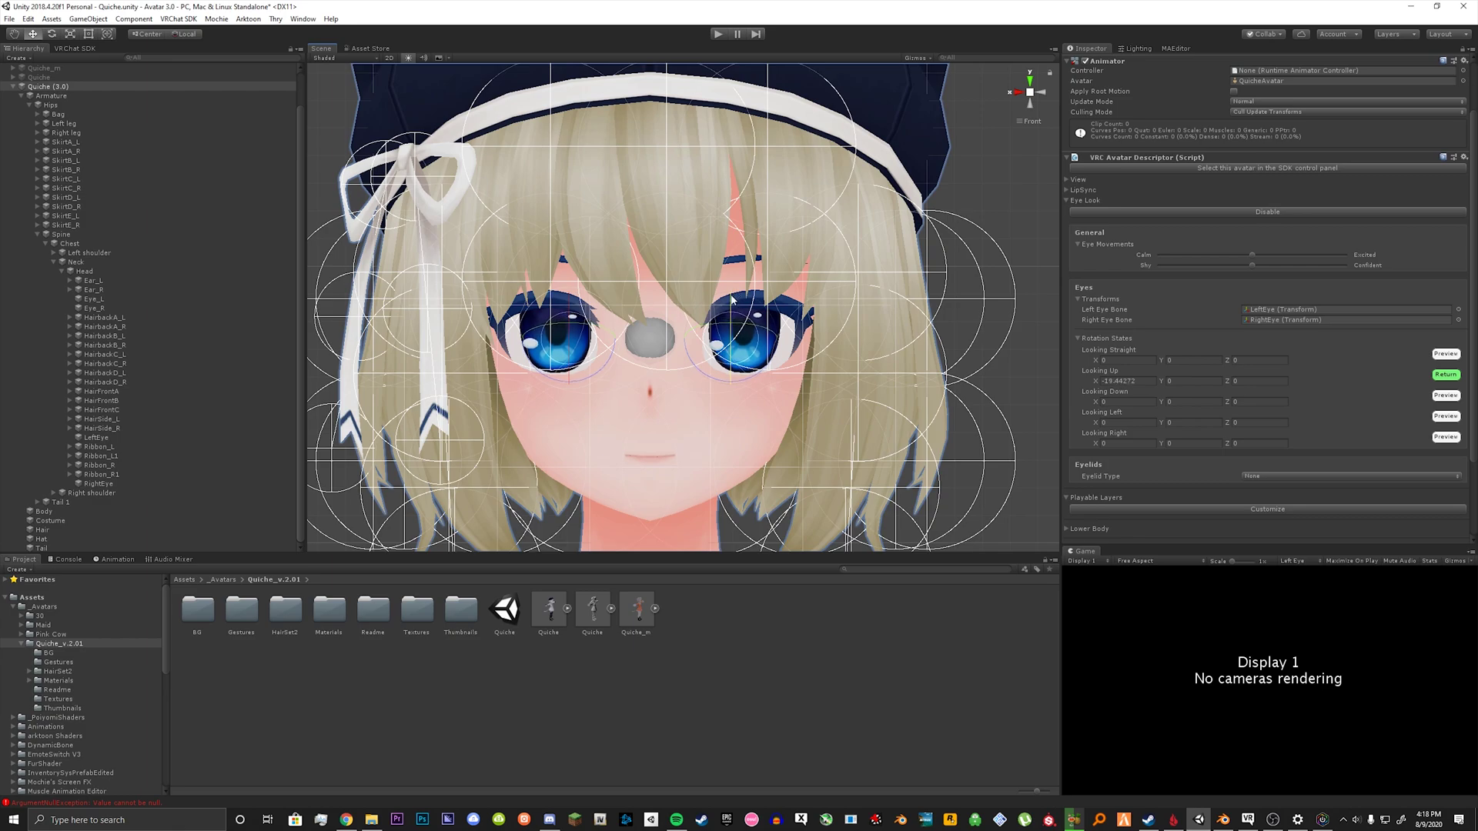
pyautogui.click(1121, 380)
pyautogui.write('-20')
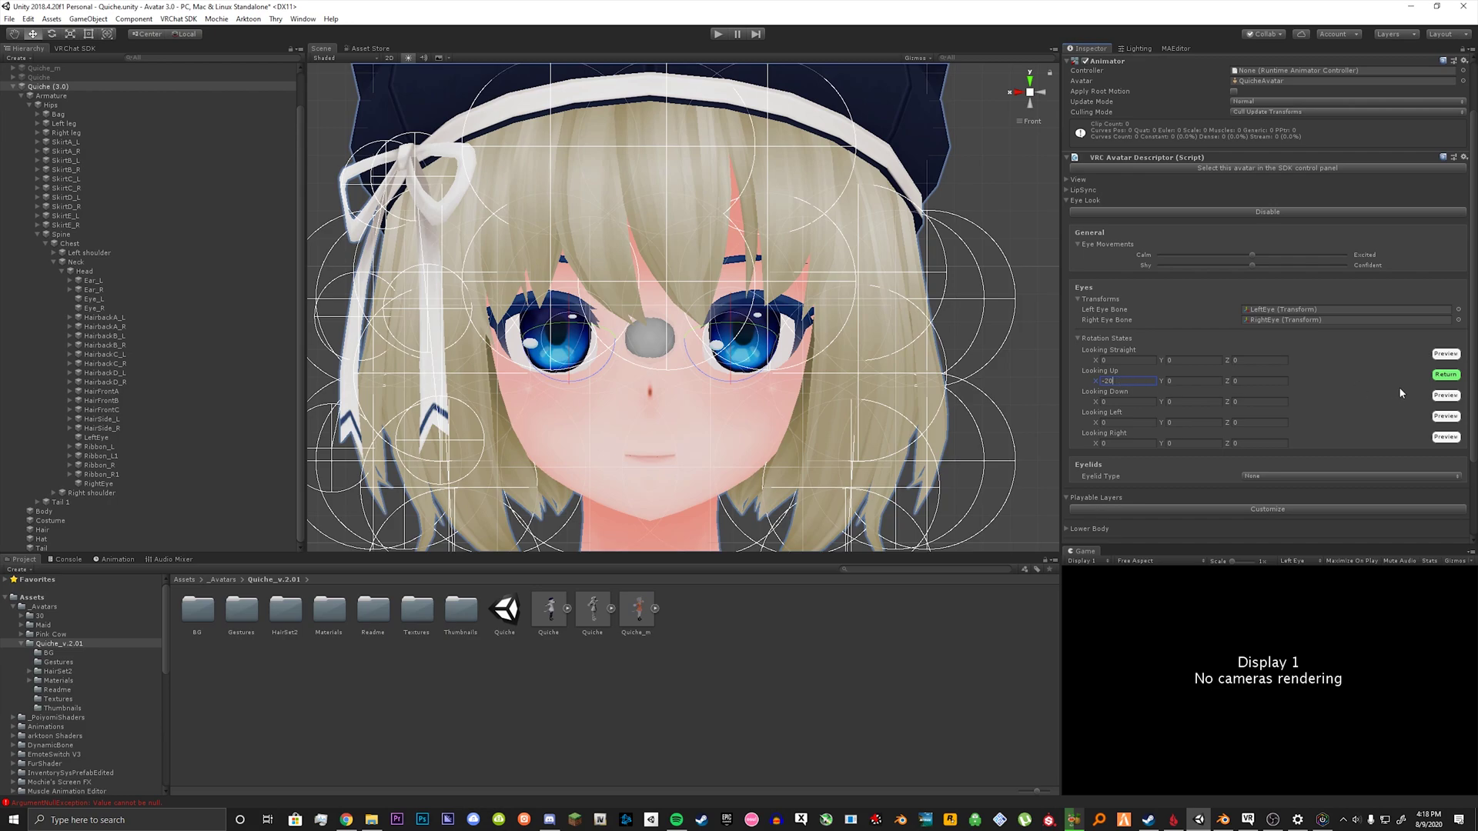
# Step: End the Looking Up preview, then set the Looking Down rotation state's X to 20 while previewing it
pyautogui.click(1445, 376)
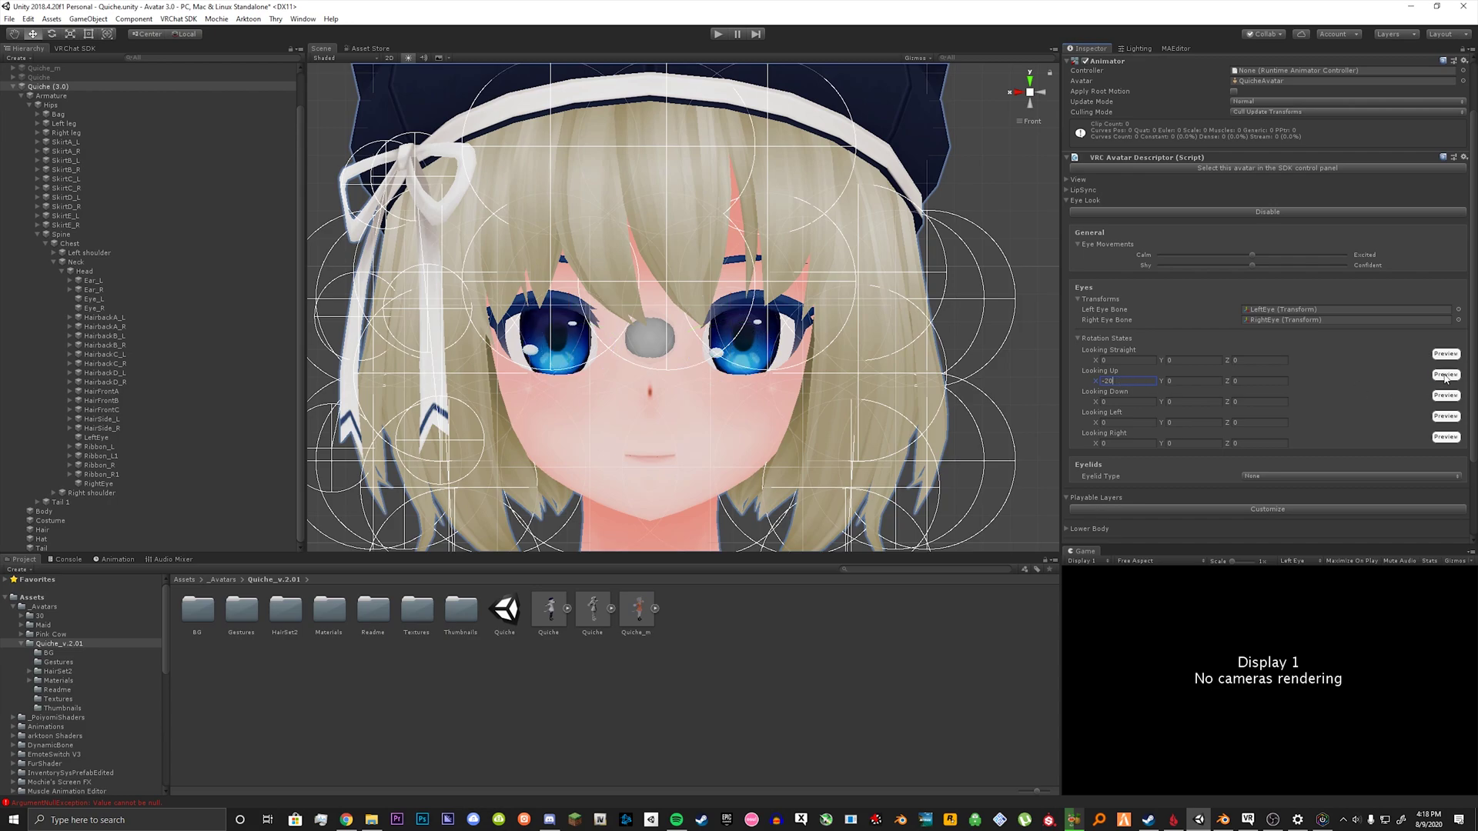
pyautogui.click(1131, 403)
pyautogui.click(1134, 382)
pyautogui.hotkey('ctrl', 'c')
pyautogui.click(1118, 402)
pyautogui.hotkey('ctrl', 'v')
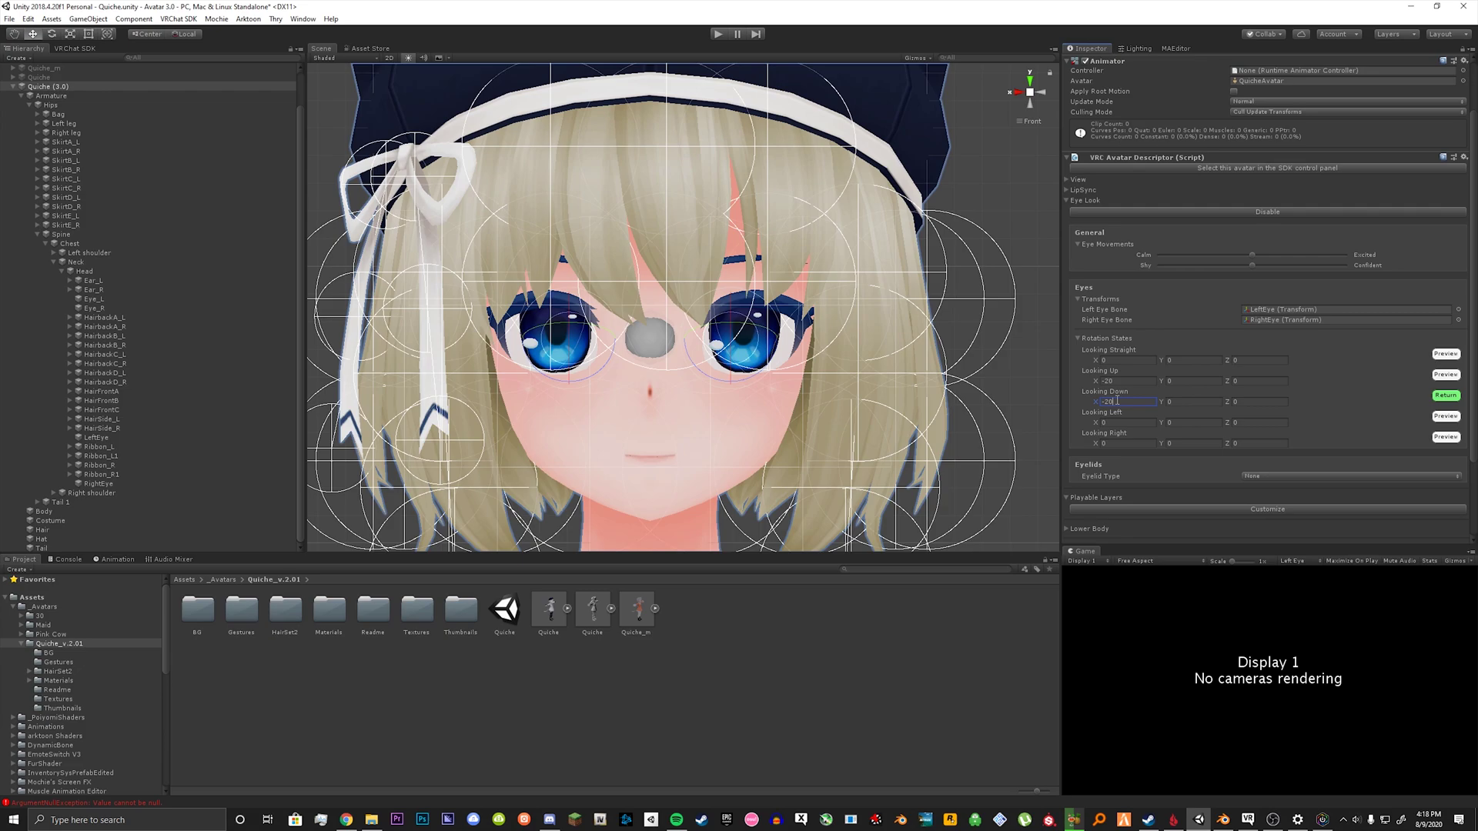
pyautogui.click(1104, 403)
pyautogui.press('BackSpace')
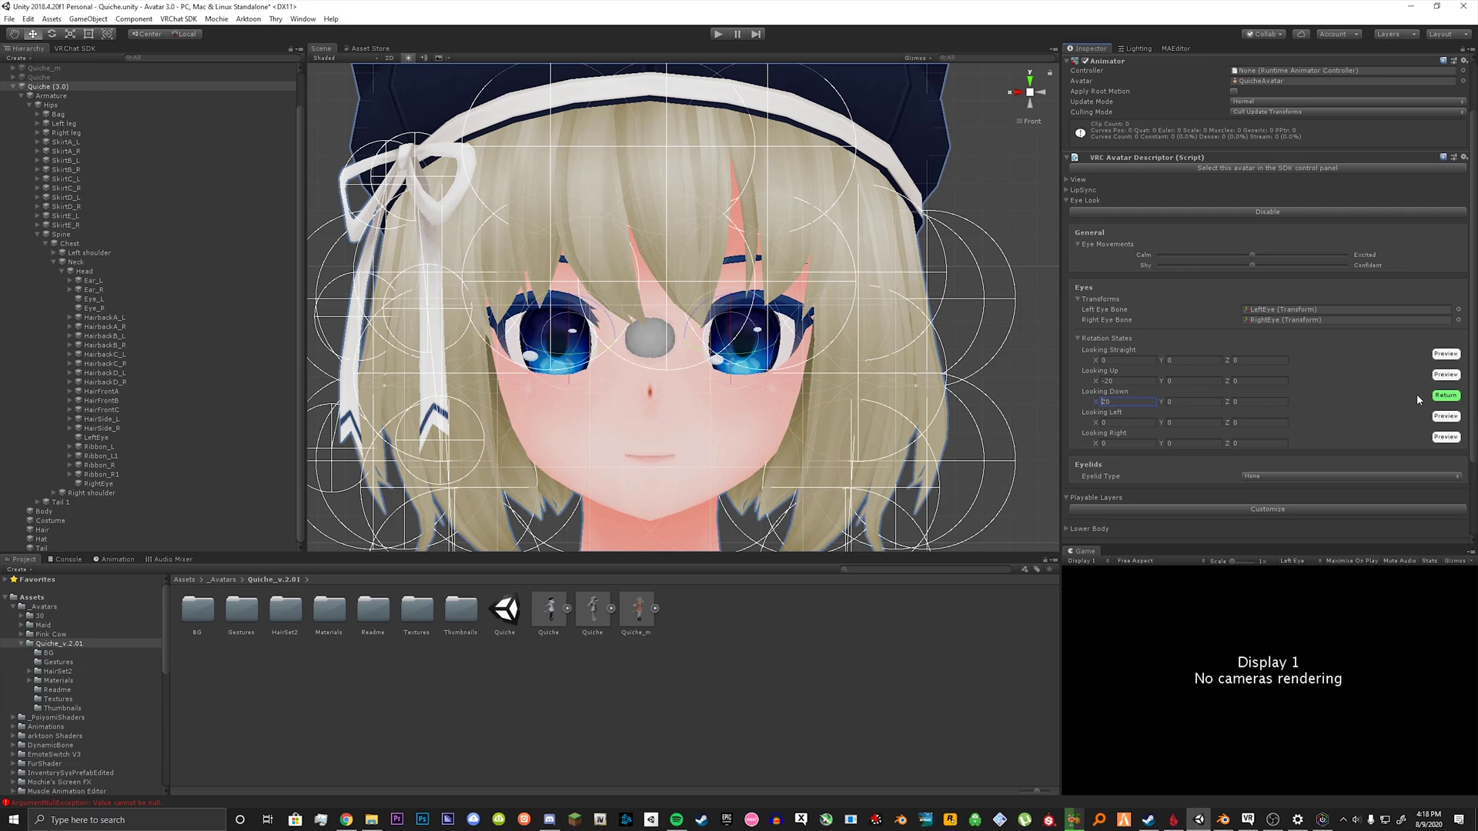
pyautogui.click(1437, 396)
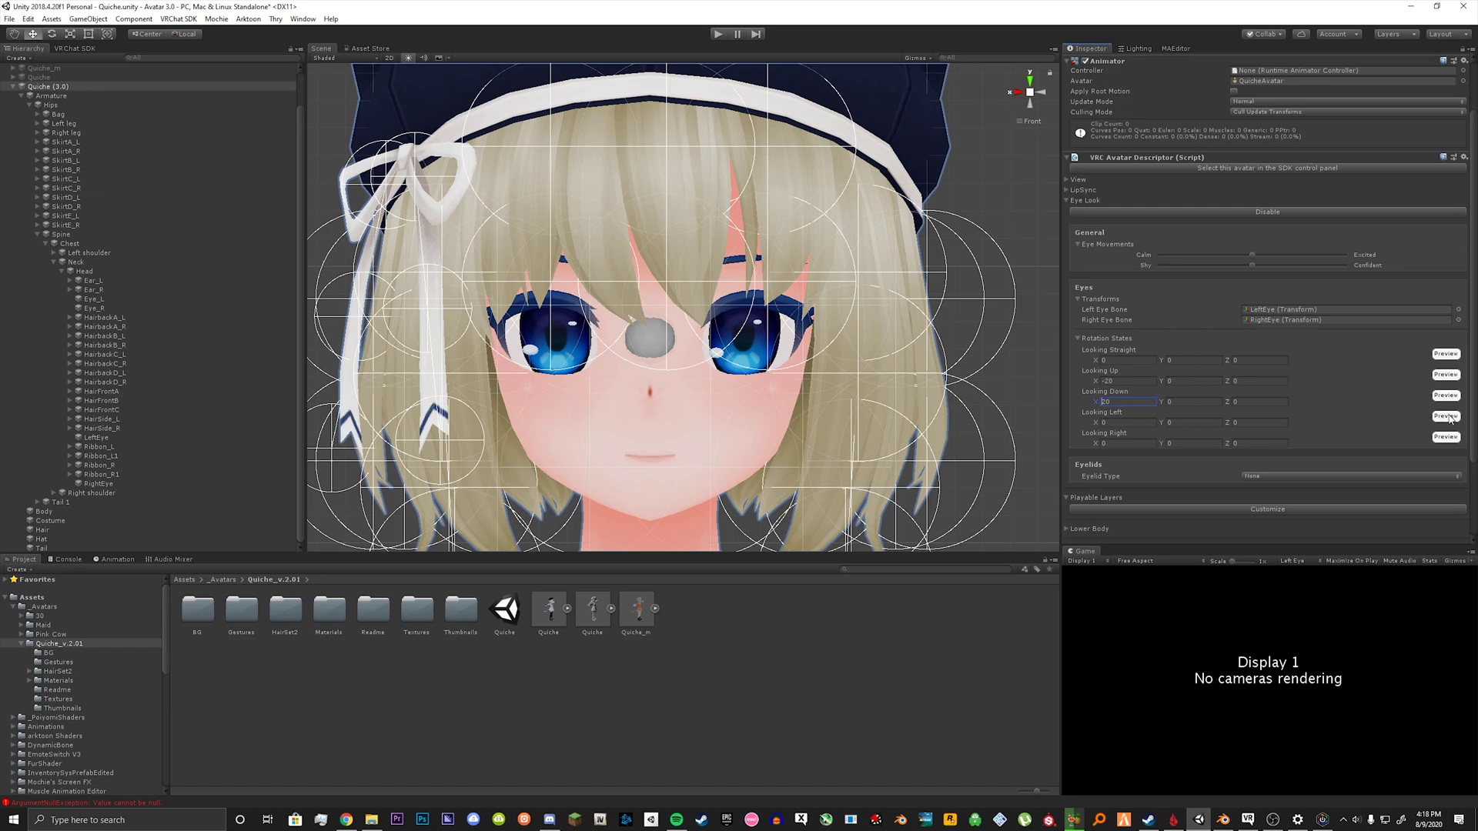
# Step: Preview the Looking Left rotation state, rotate the eyes sideways and set its Y rotation to -20
pyautogui.click(1446, 417)
pyautogui.moveTo(744, 339); pyautogui.dragTo(775, 338)
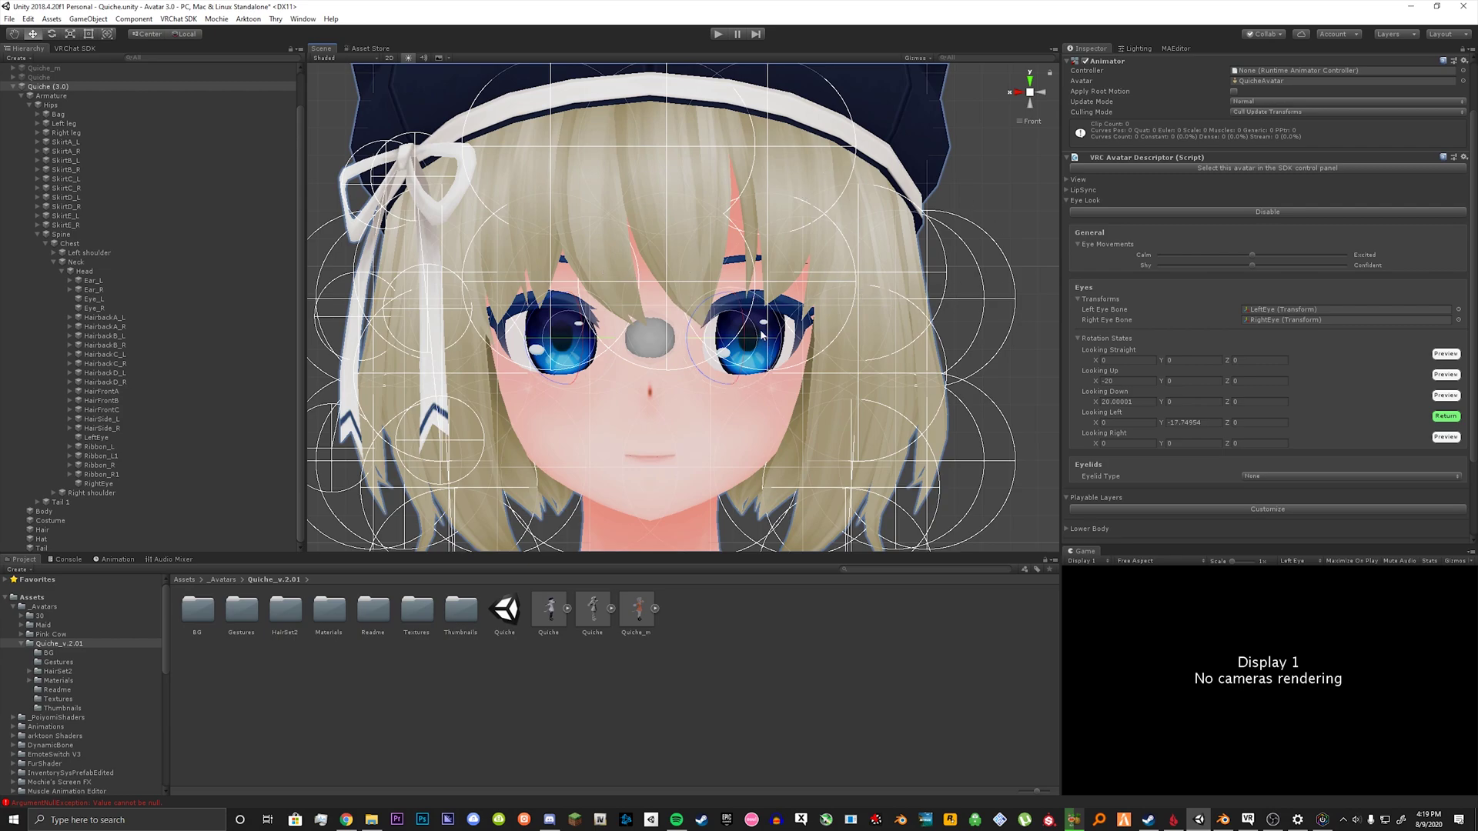
pyautogui.moveTo(759, 337); pyautogui.dragTo(769, 340)
pyautogui.click(1211, 423)
pyautogui.write('-20')
pyautogui.press('Return')
pyautogui.click(1447, 418)
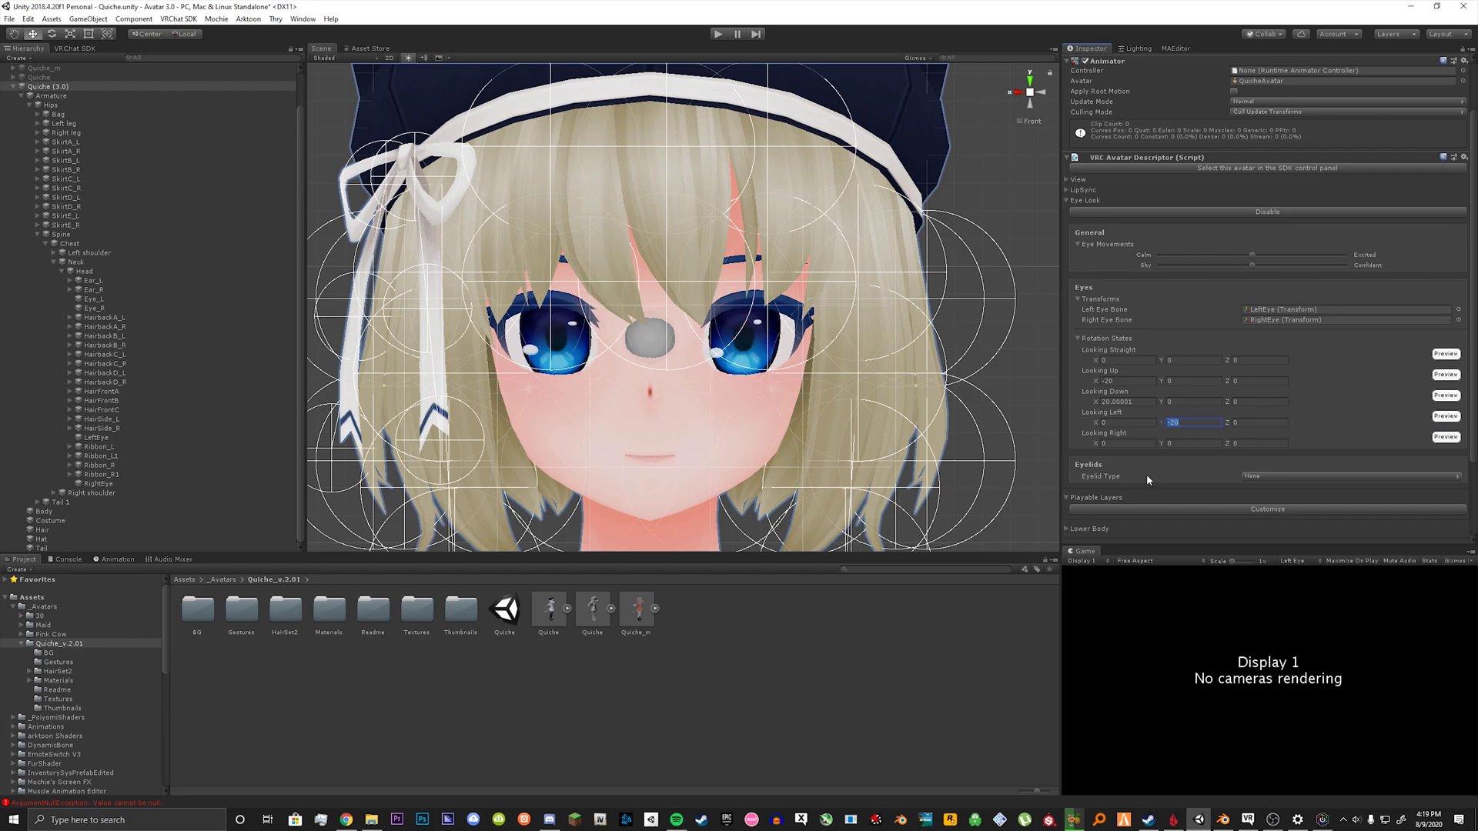
# Step: Set the Looking Right rotation state's Y to 20, then reselect the Quiche (3.0) avatar
pyautogui.click(1192, 443)
pyautogui.write('20')
pyautogui.press('Delete')
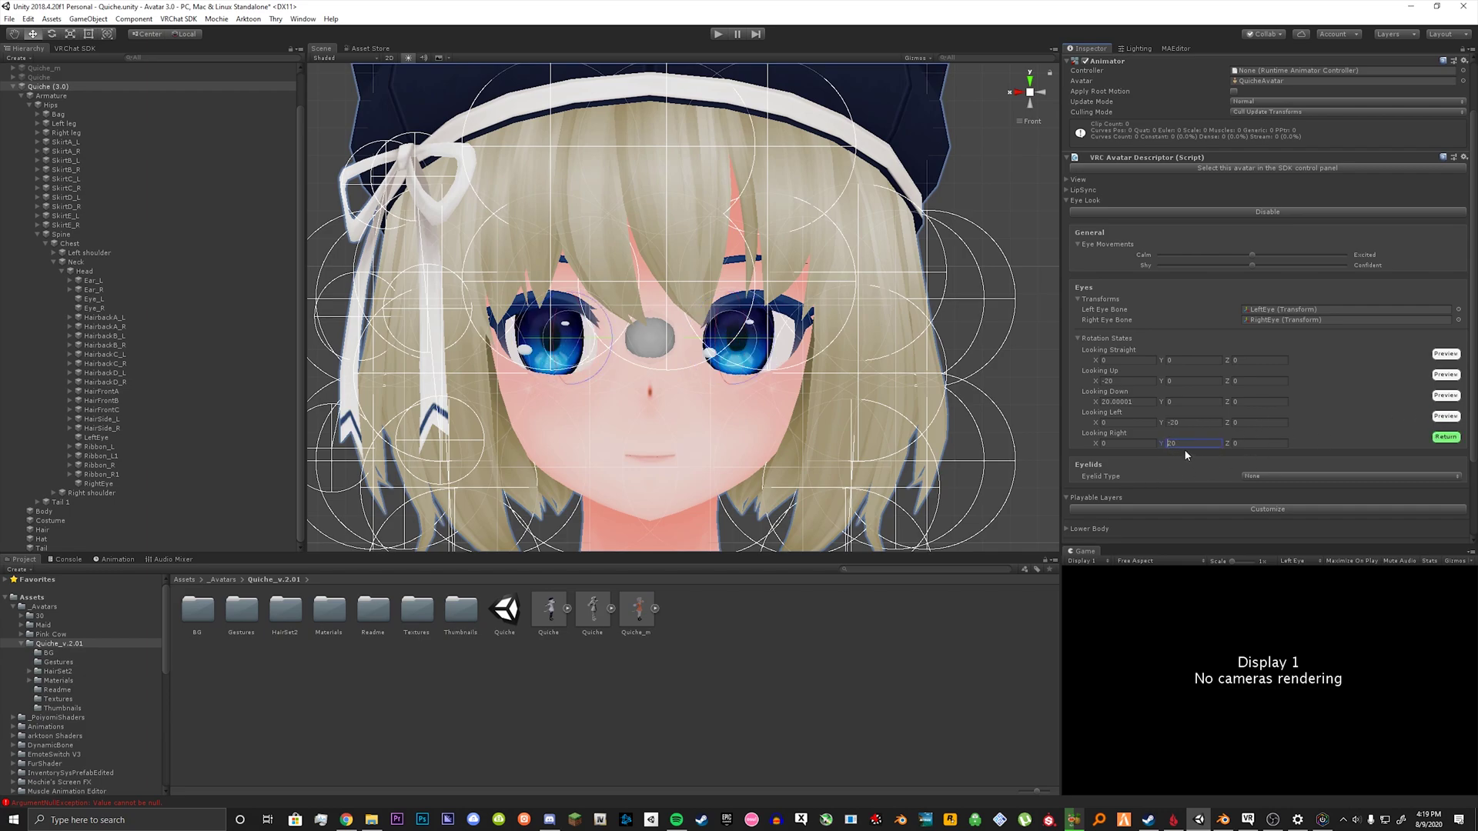
pyautogui.click(969, 602)
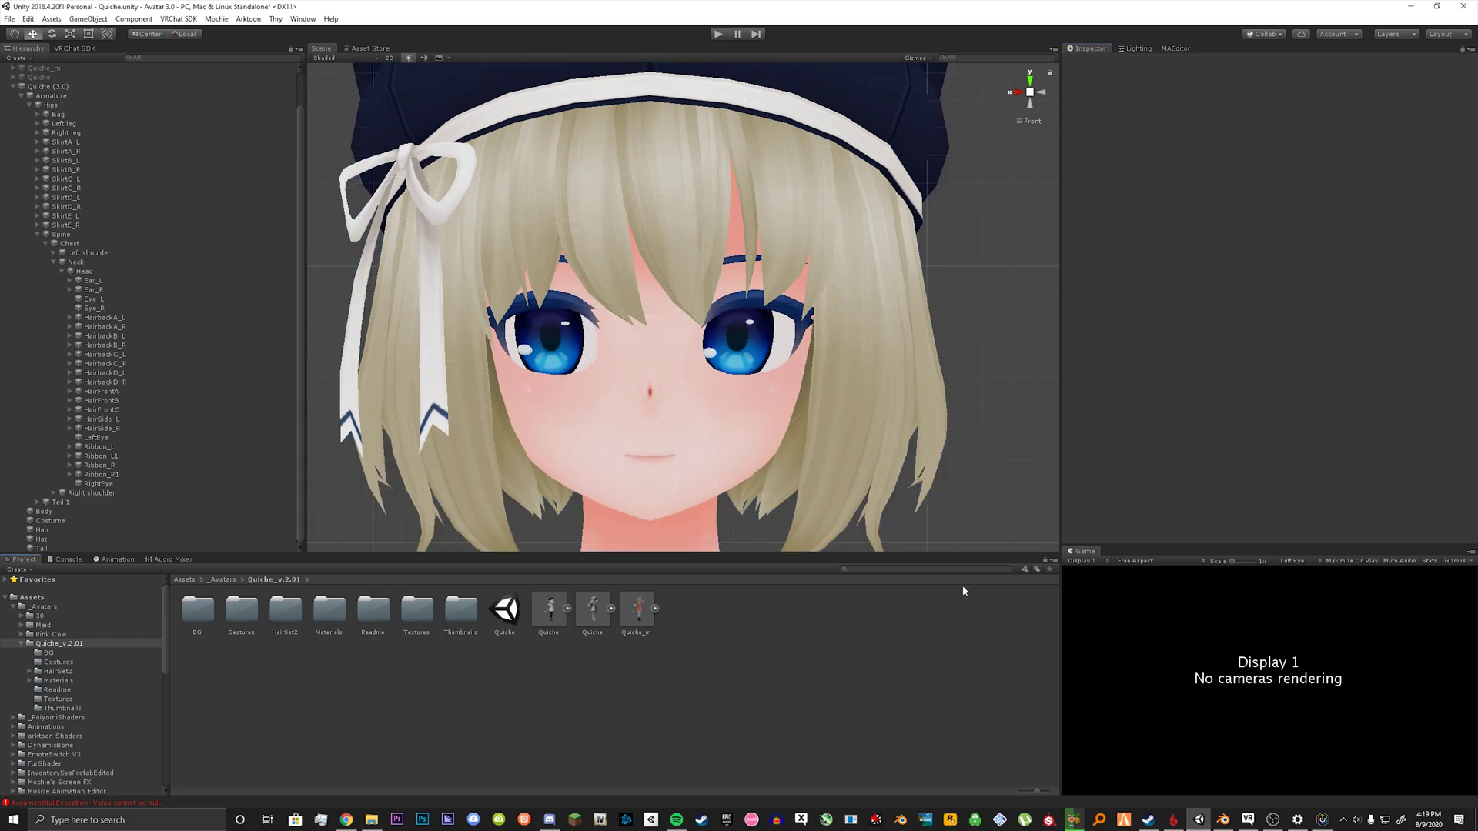
pyautogui.click(86, 86)
pyautogui.click(1446, 506)
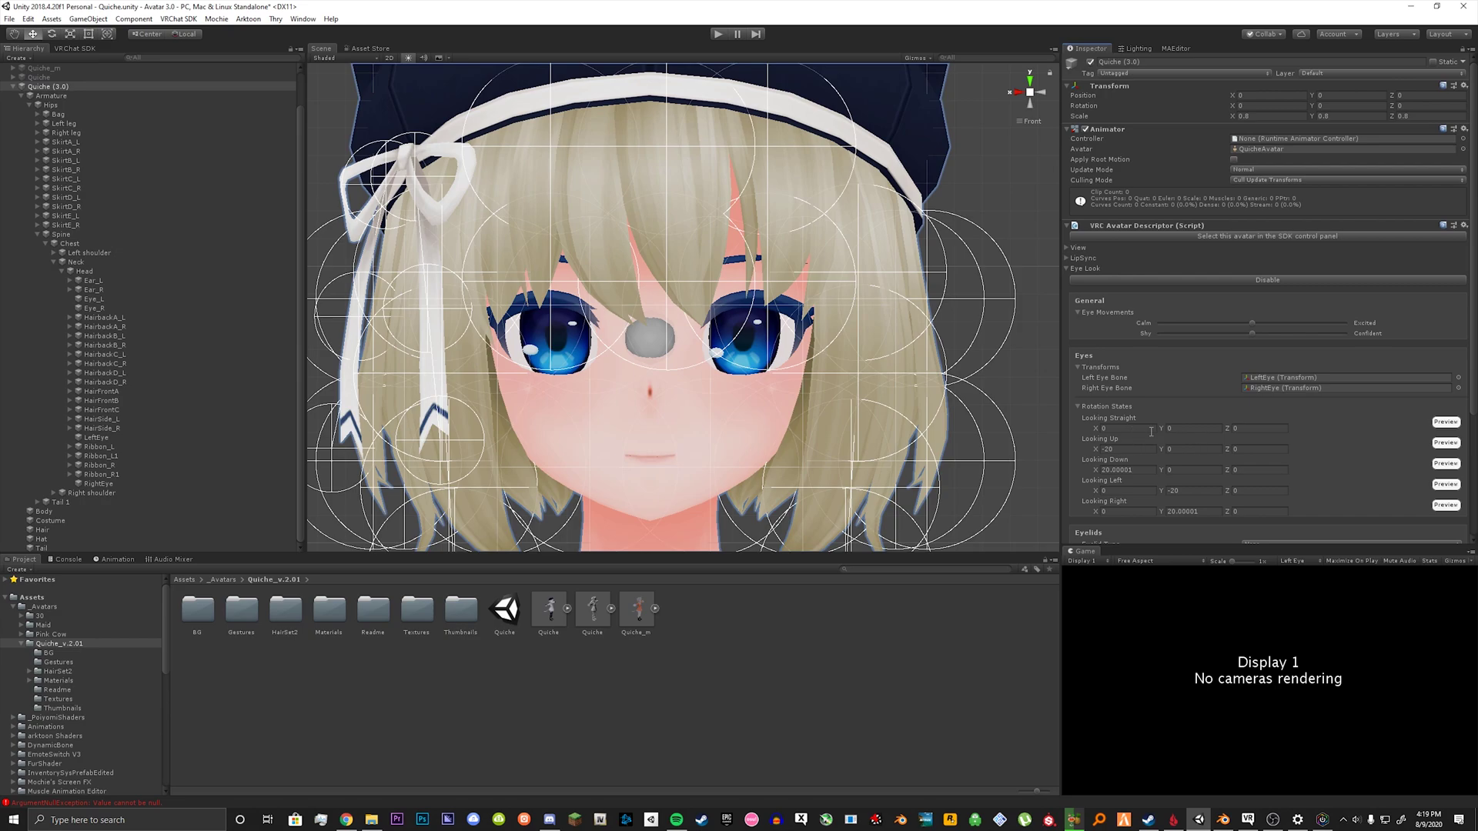
# Step: Collapse the rotation states, set the Eyelid Type to Blendshapes and assign the Body mesh as the Eyelids Mesh
pyautogui.click(1077, 406)
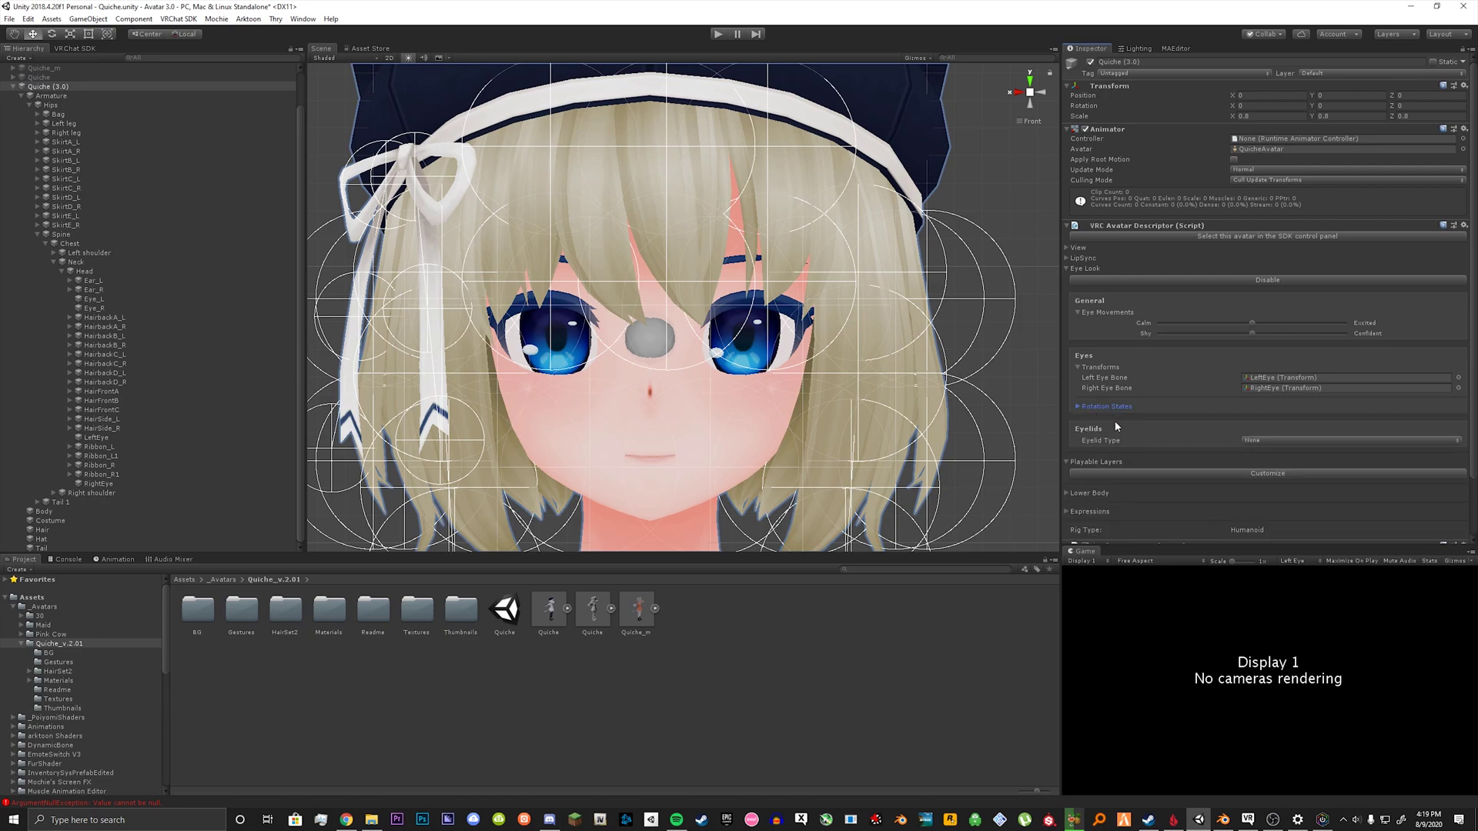
pyautogui.scroll(-1, 1109, 411)
pyautogui.scroll(-1, 1101, 411)
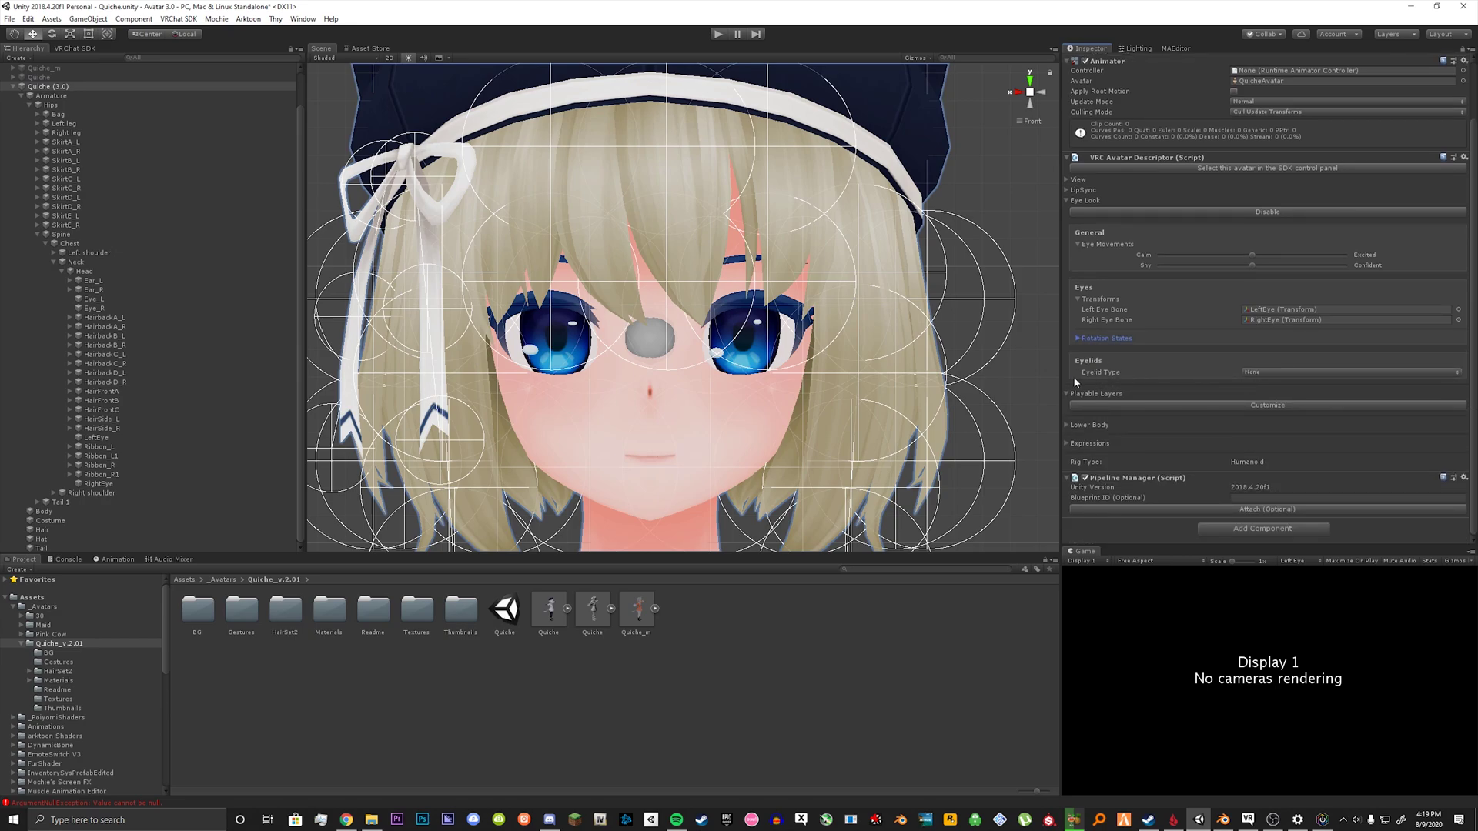
pyautogui.click(1263, 373)
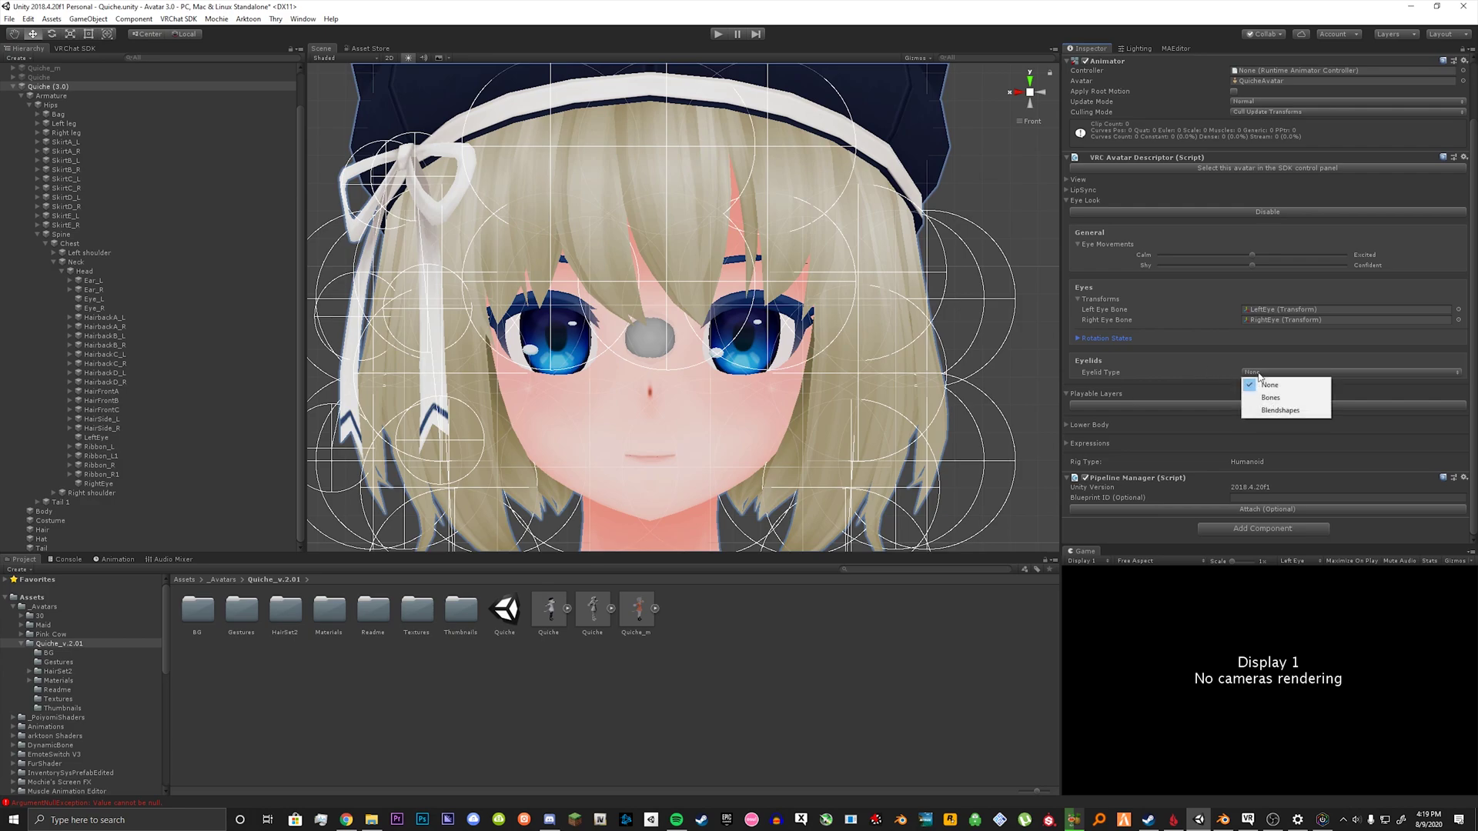
pyautogui.click(1278, 410)
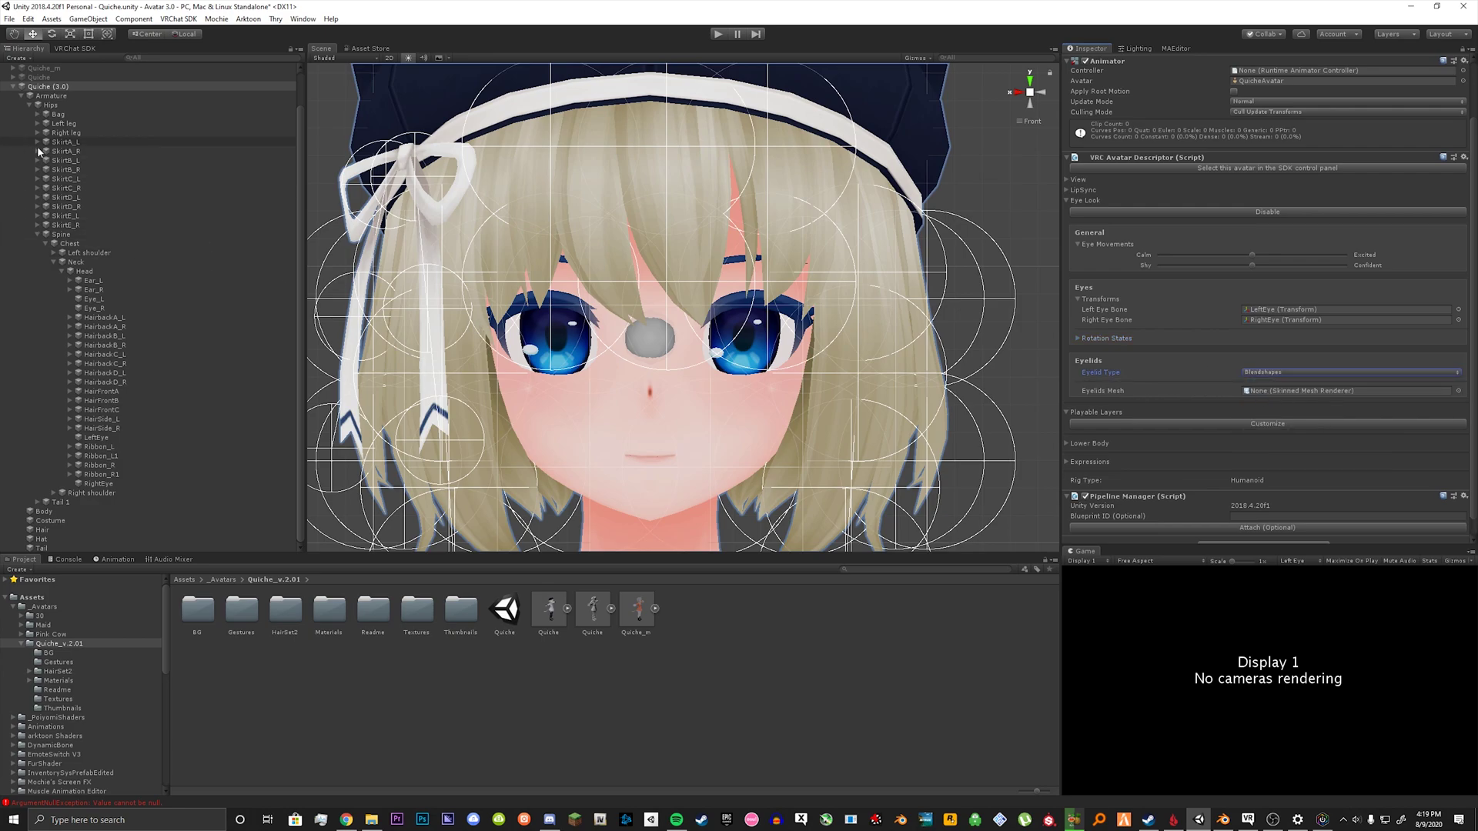
pyautogui.moveTo(51, 511); pyautogui.dragTo(1299, 393)
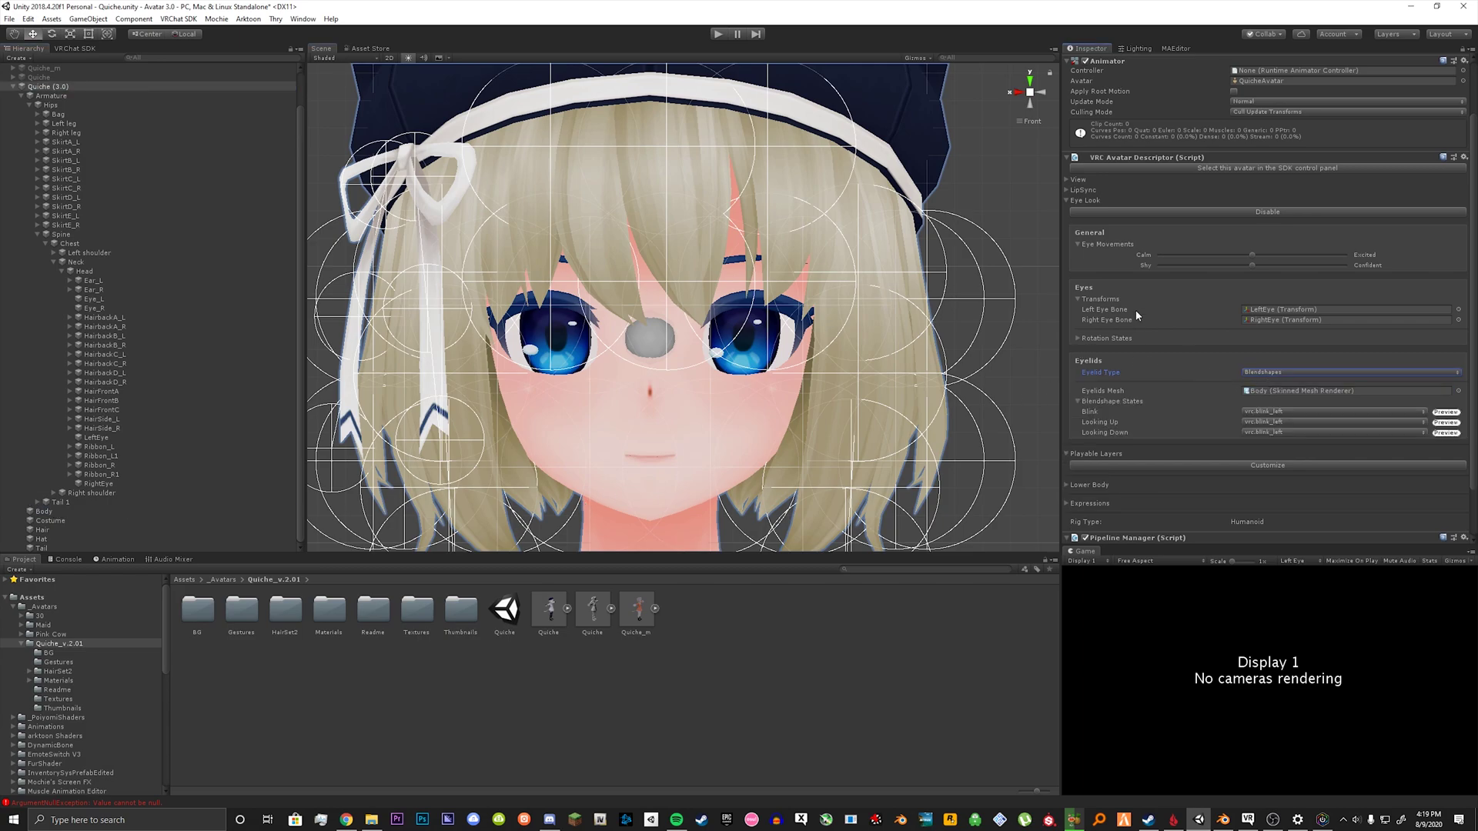
# Step: Set the Blink eyelid state to the Blink blendshape and both Looking Up and Looking Down to -none-
pyautogui.click(1275, 413)
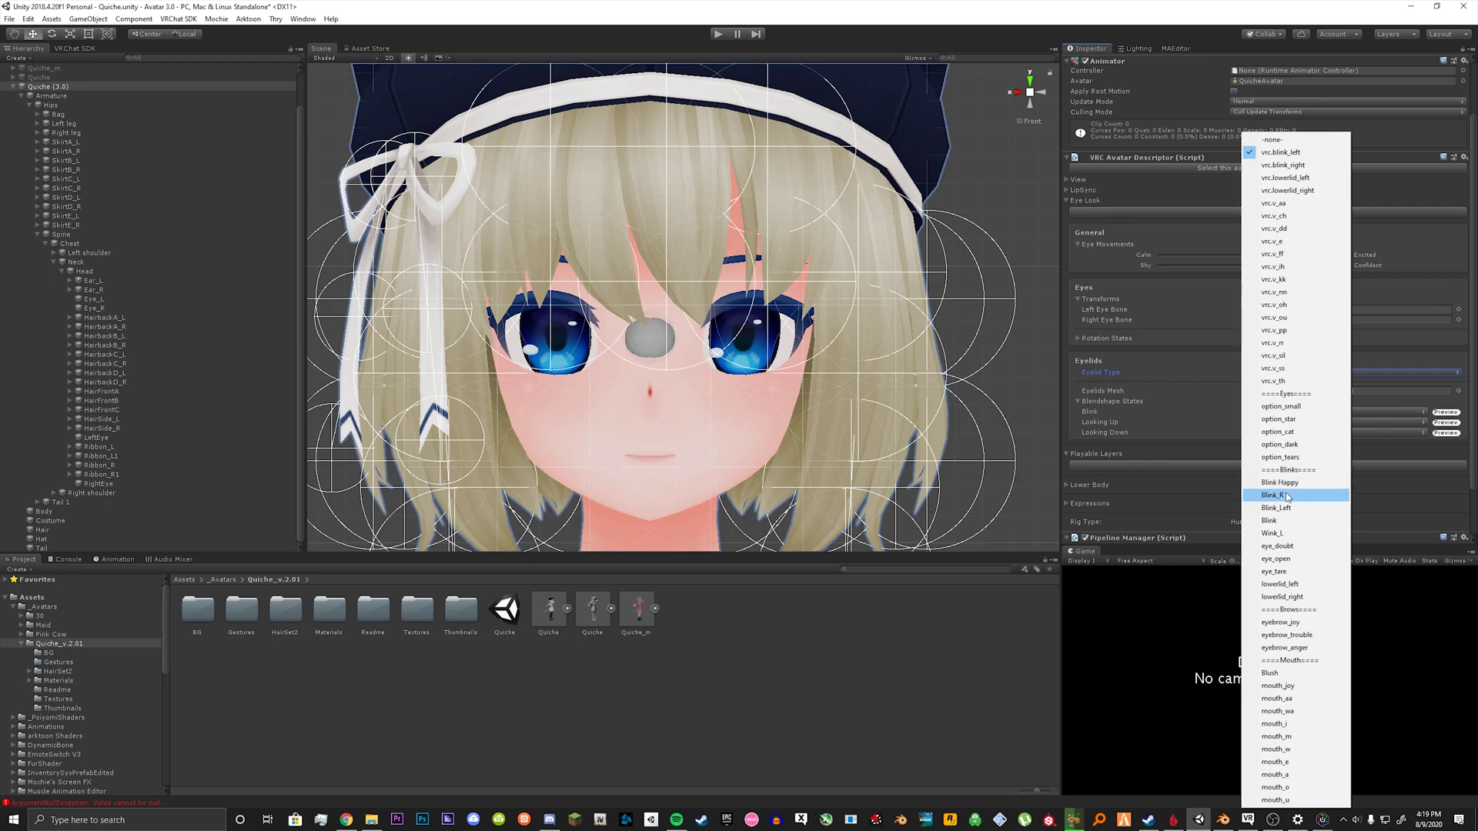
pyautogui.click(1269, 520)
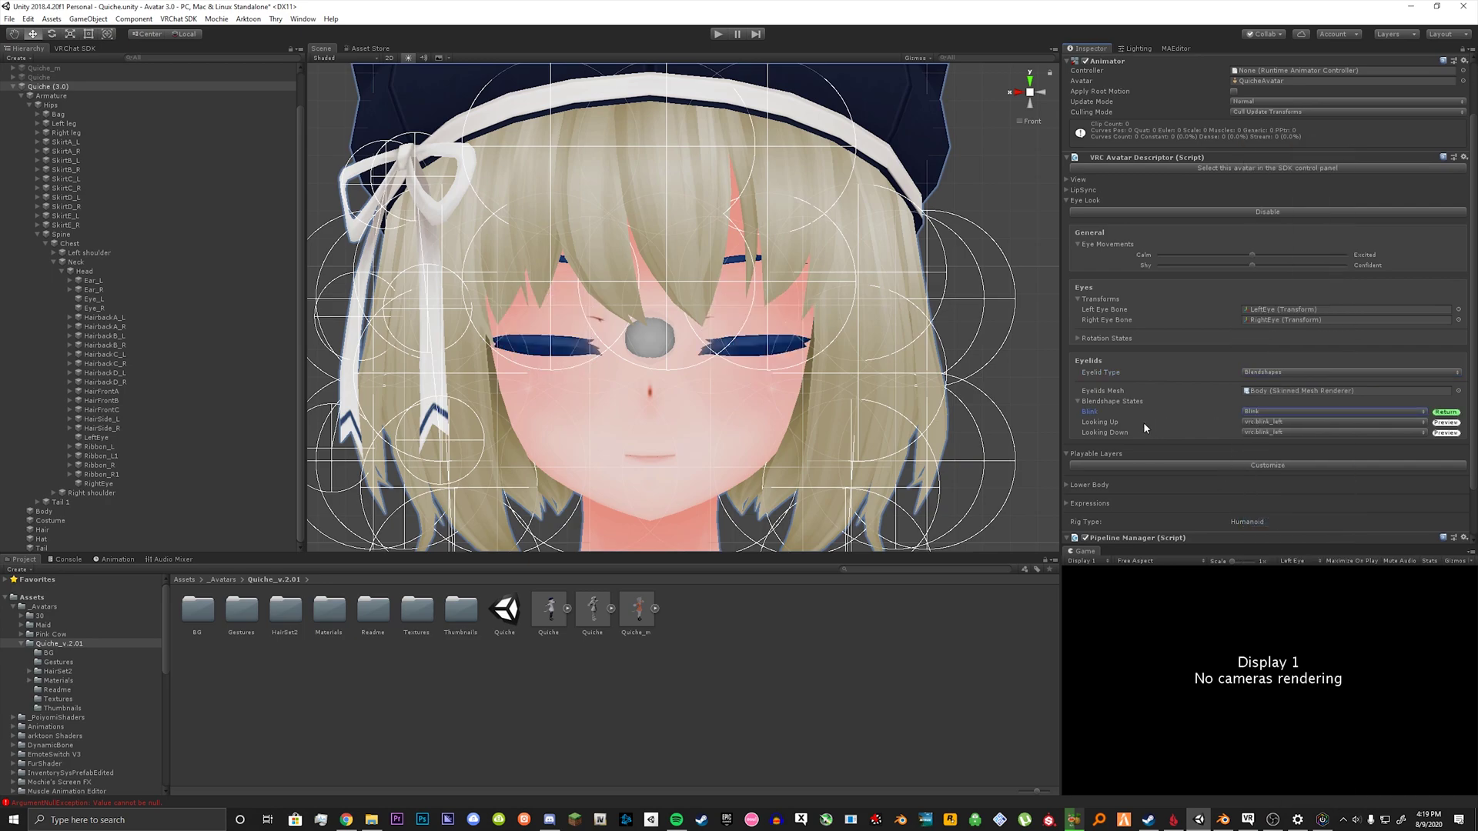
pyautogui.click(1272, 433)
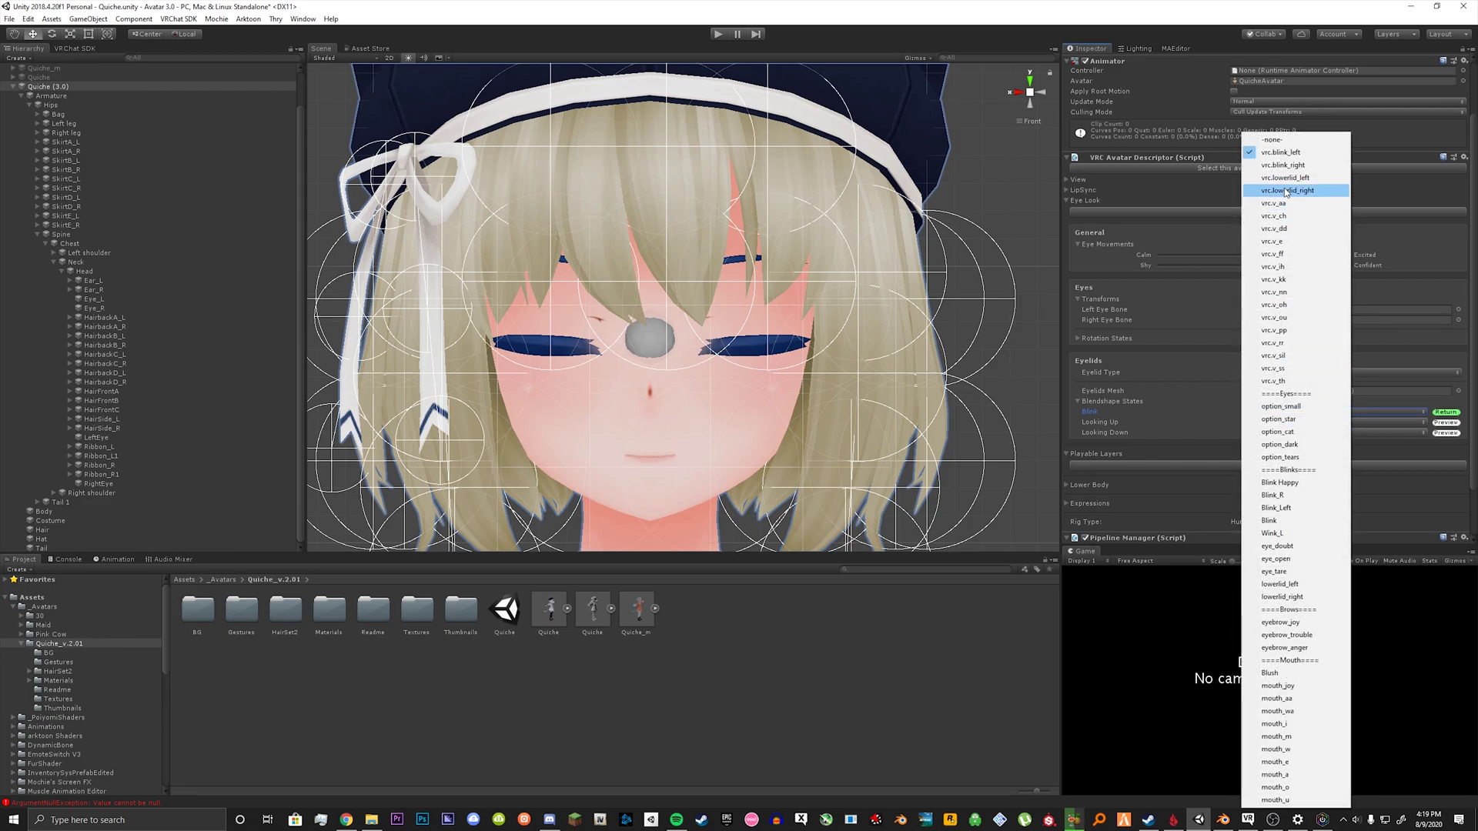
pyautogui.click(1281, 142)
pyautogui.click(1269, 433)
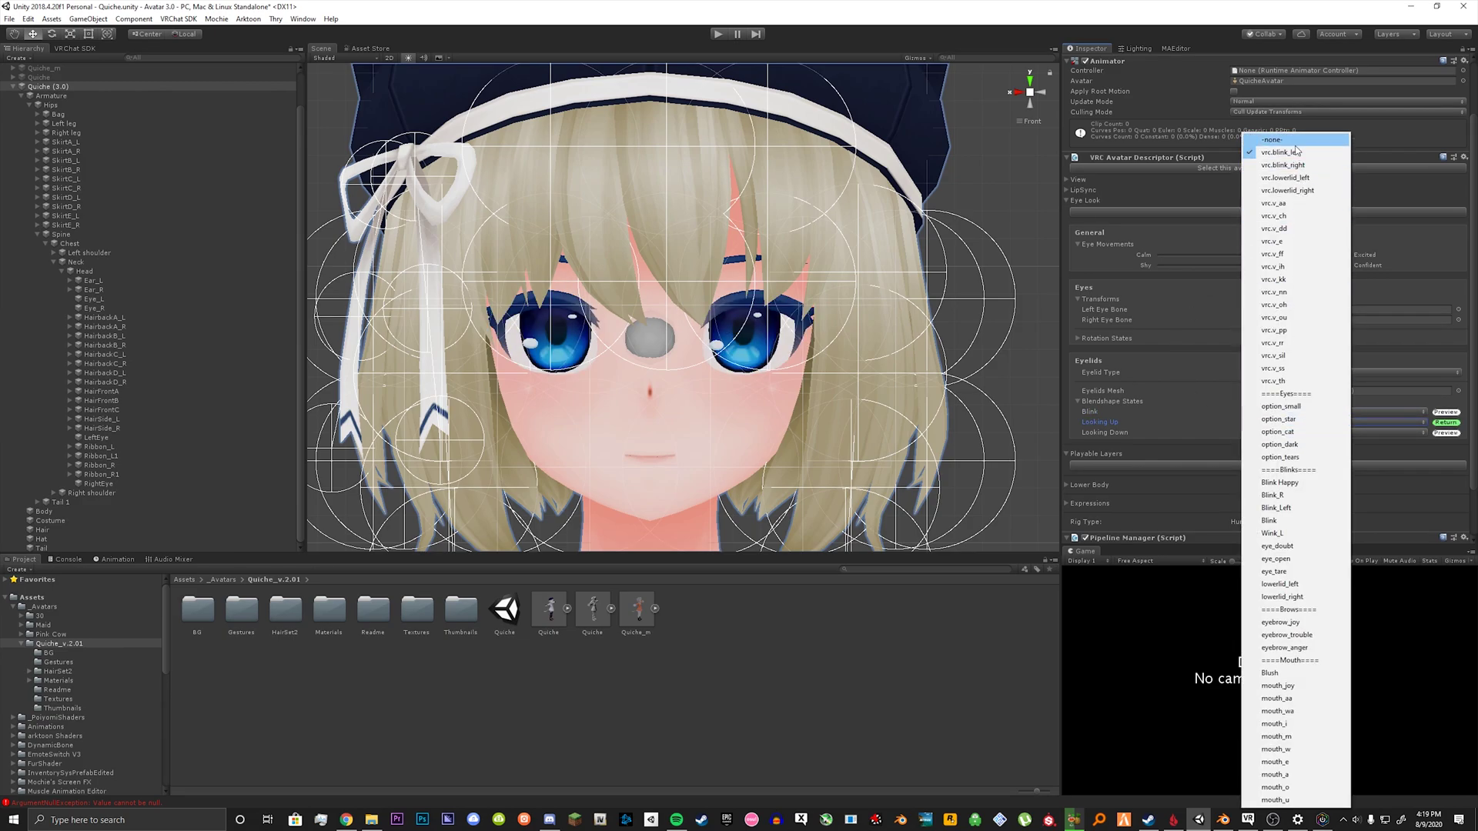
pyautogui.click(1270, 140)
pyautogui.click(1078, 402)
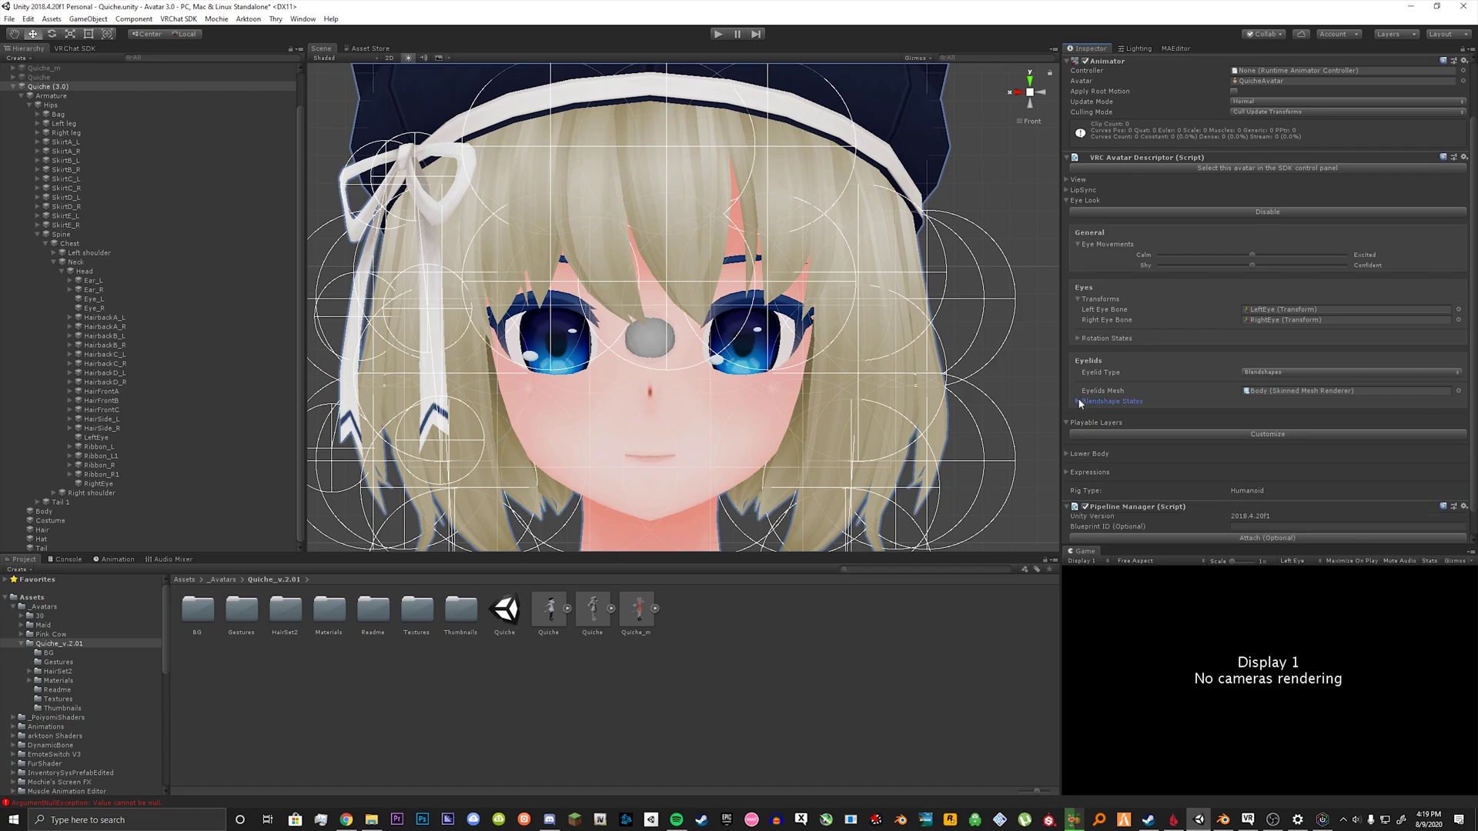
# Step: Enable customization of the descriptor's Playable Layers and collapse the avatar's armature hierarchy
pyautogui.click(1066, 200)
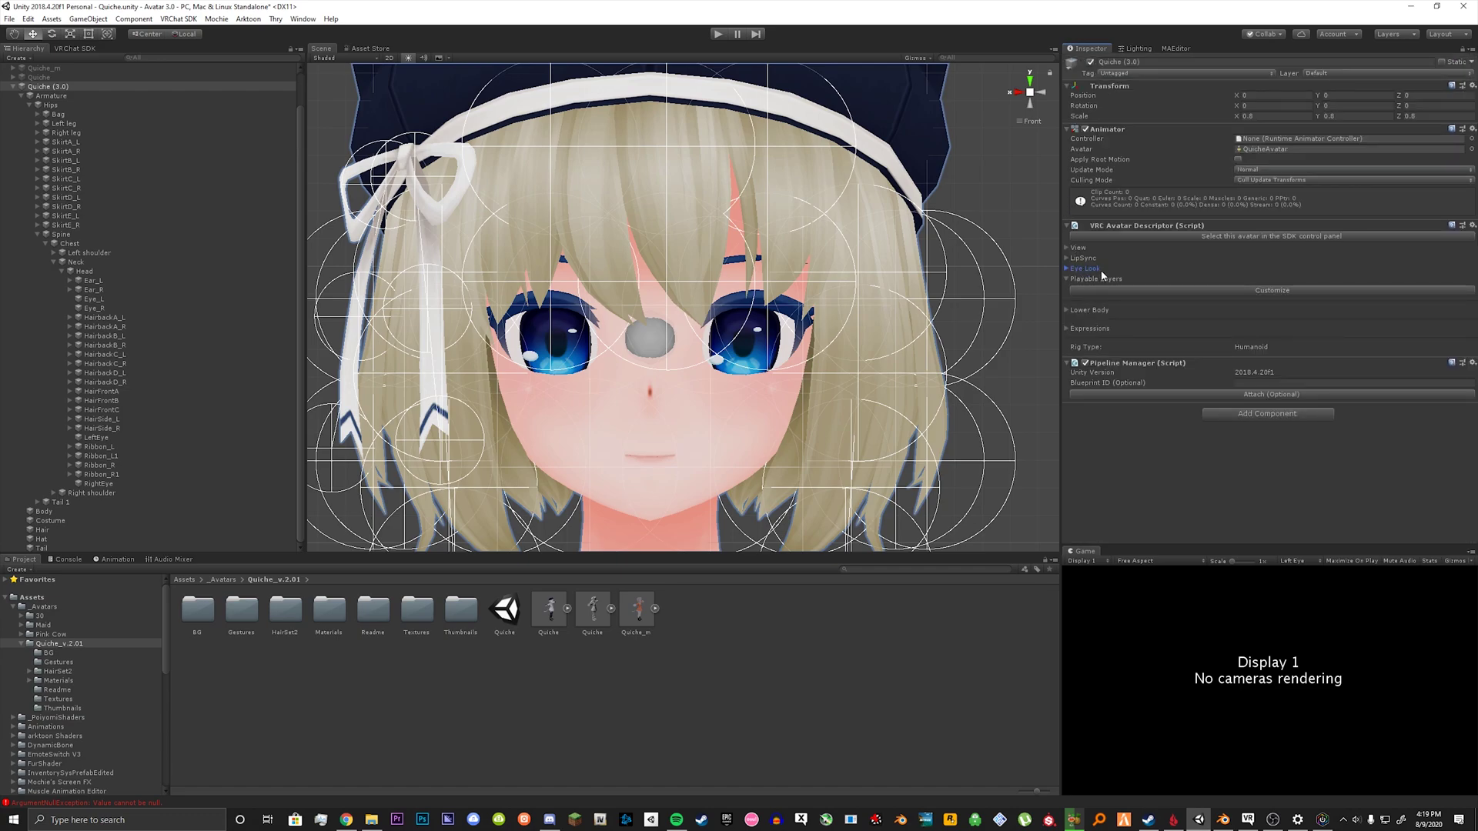
pyautogui.click(1068, 279)
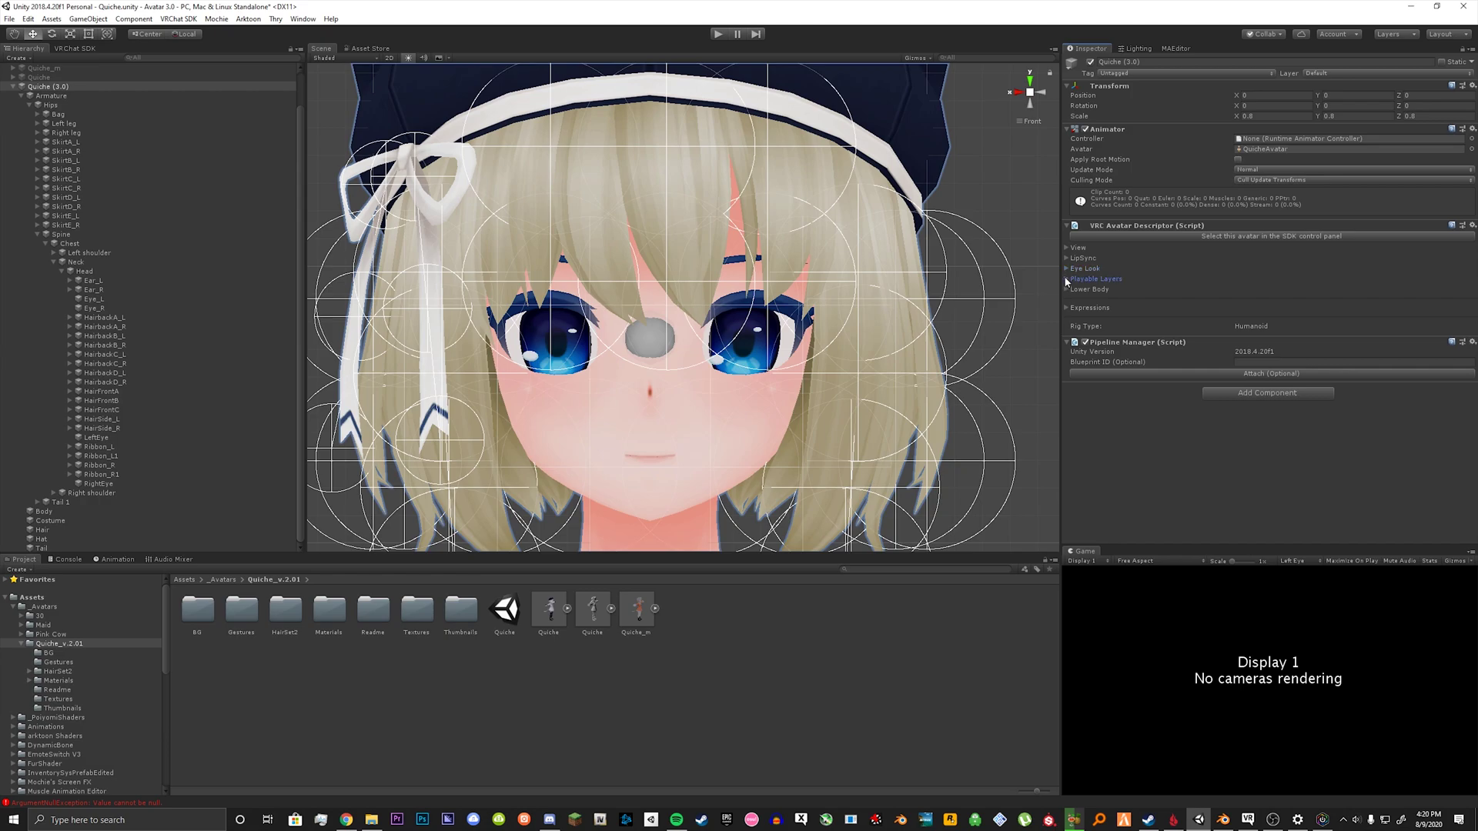
pyautogui.click(1068, 279)
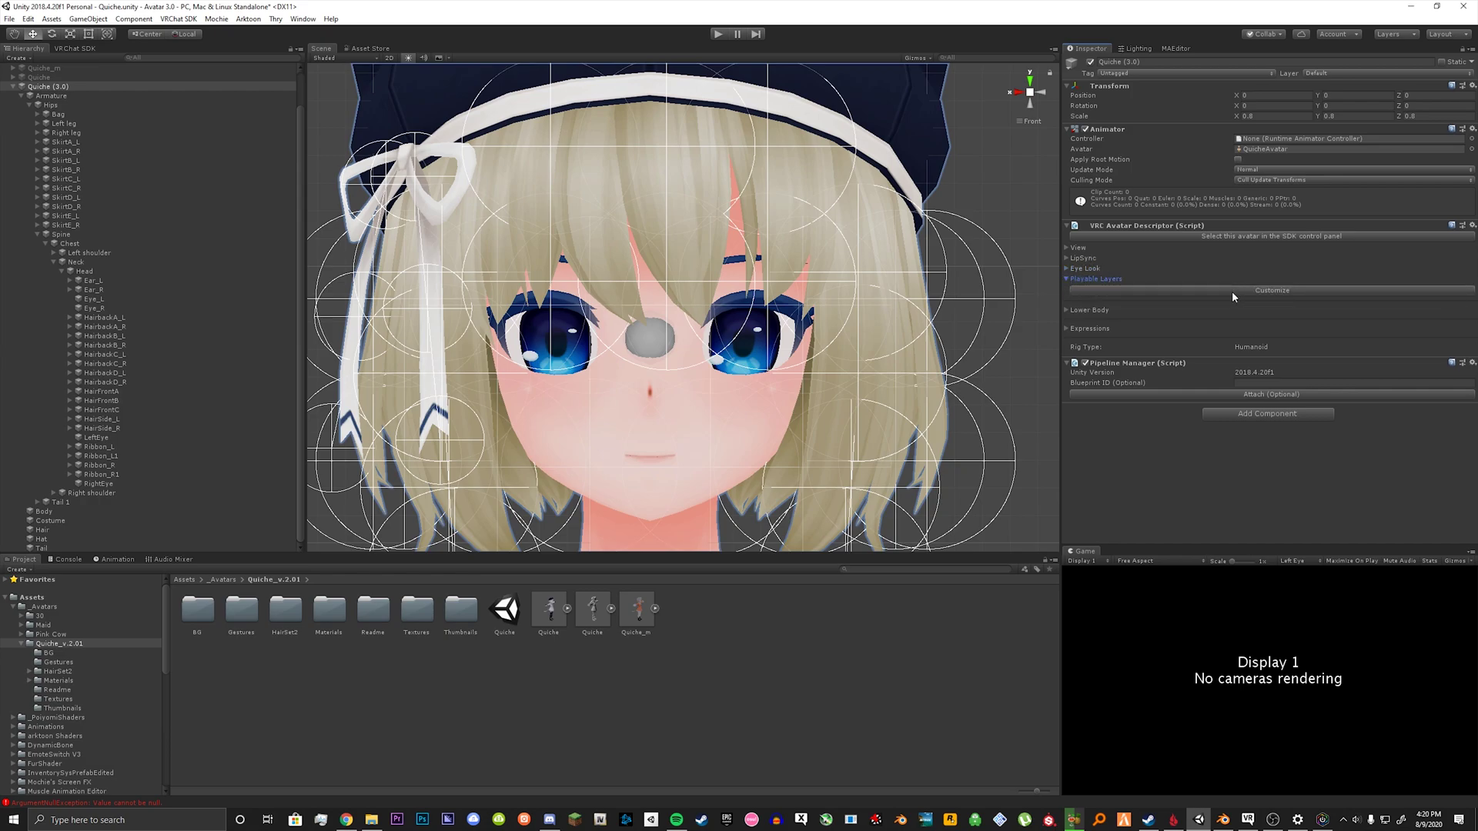
pyautogui.click(1233, 290)
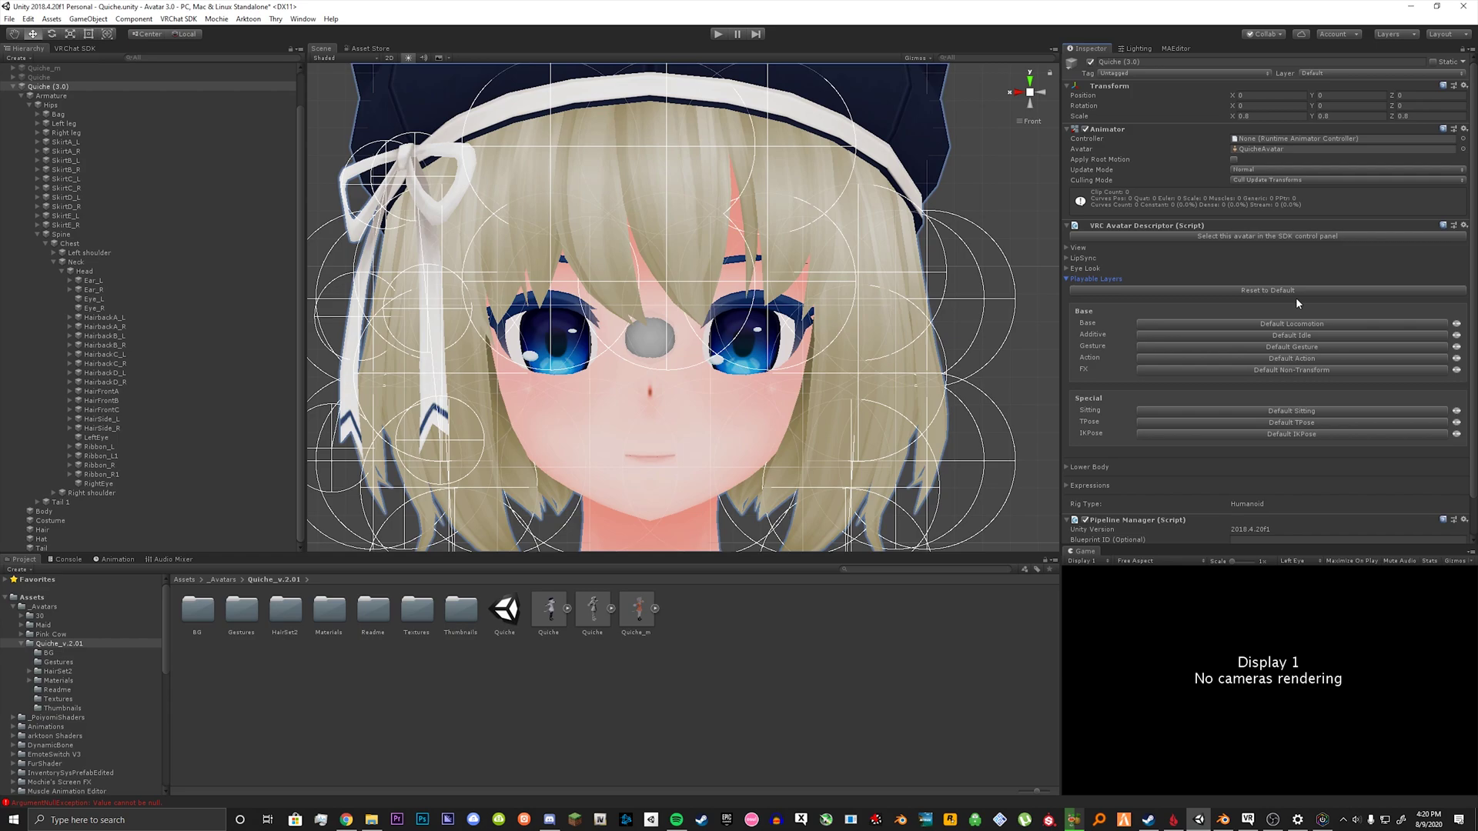
pyautogui.scroll(-5, 837, 432)
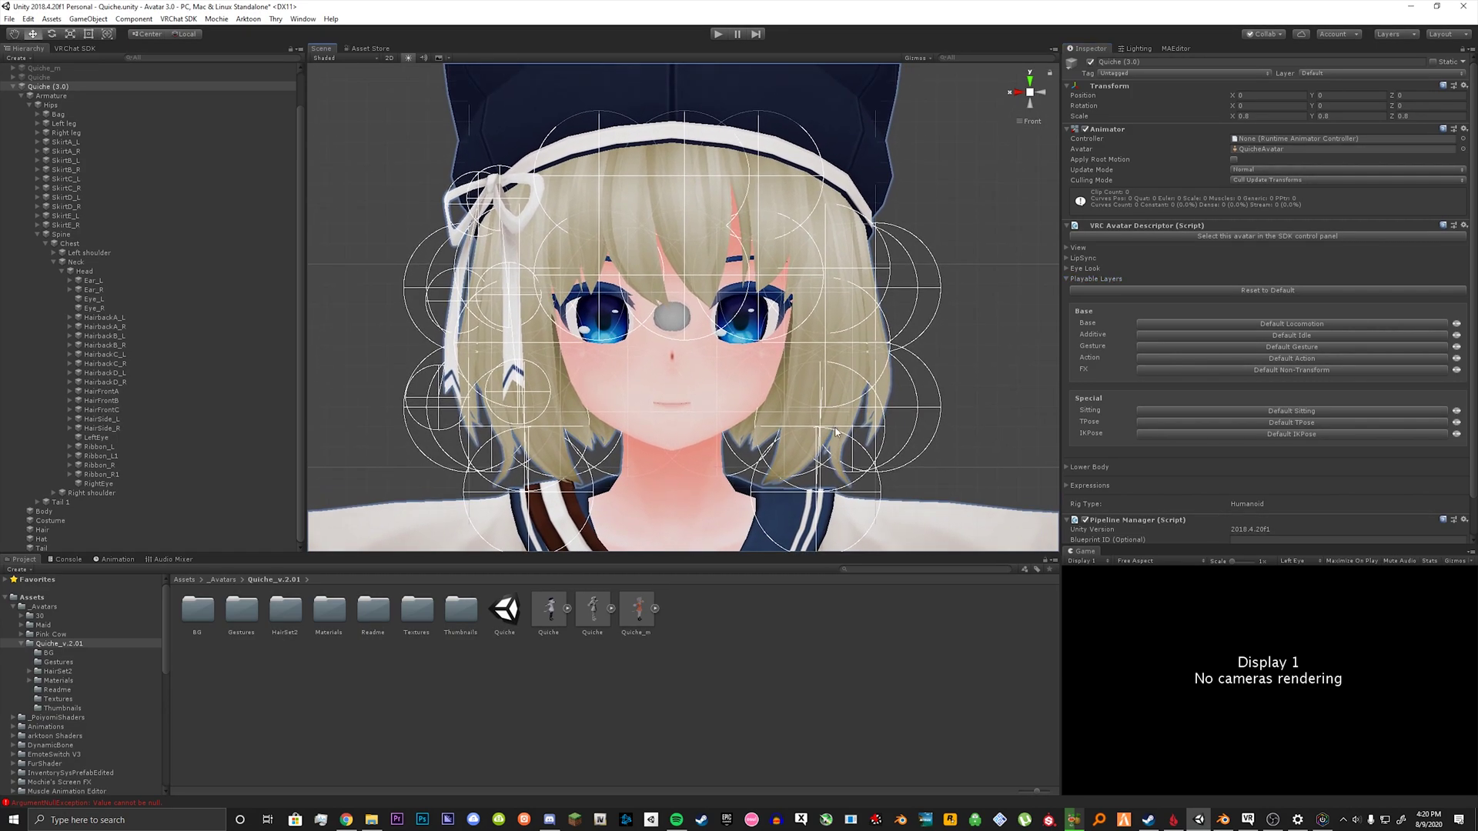
pyautogui.scroll(2, 174, 329)
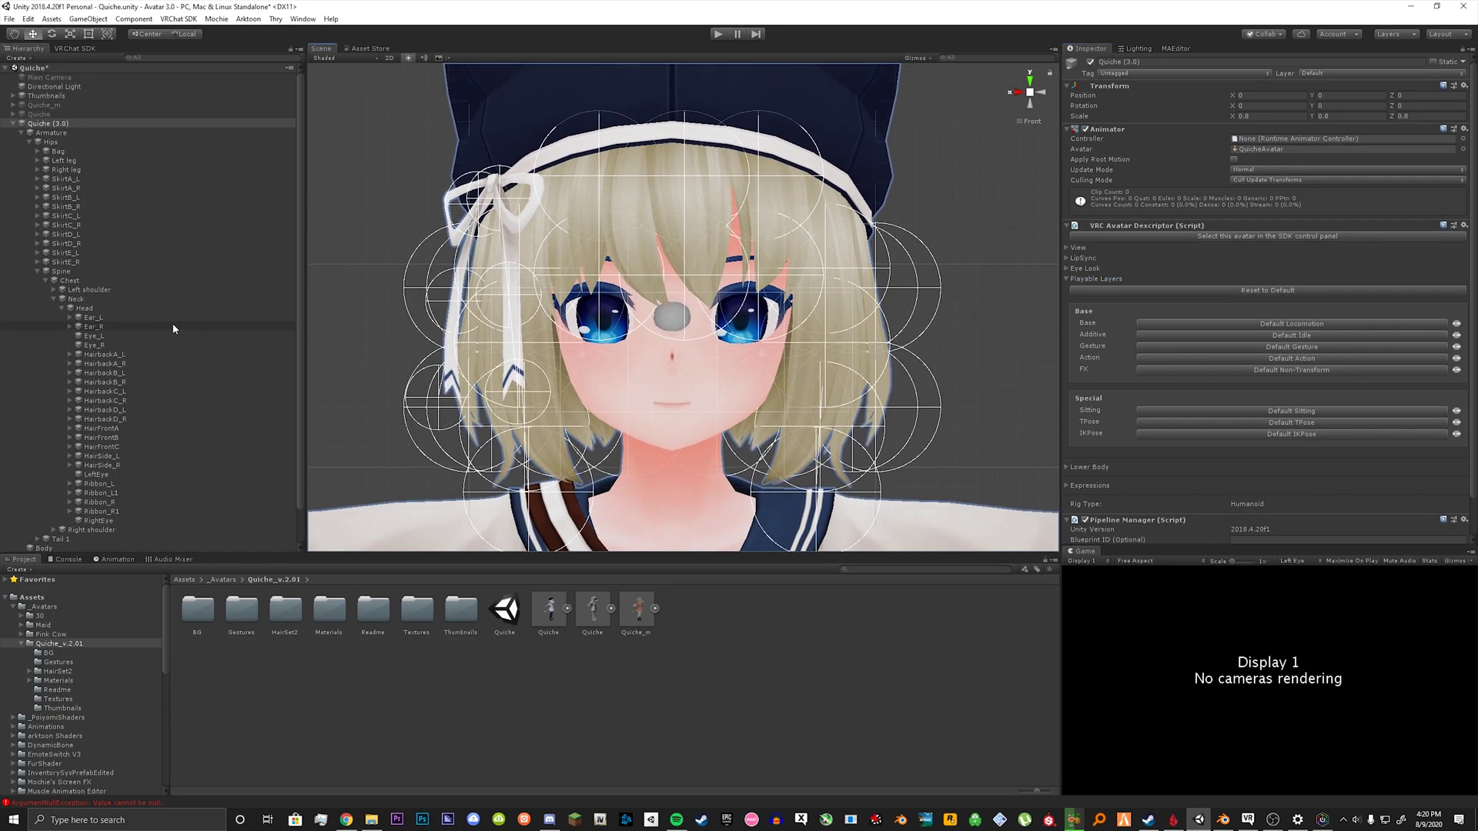
pyautogui.click(21, 133)
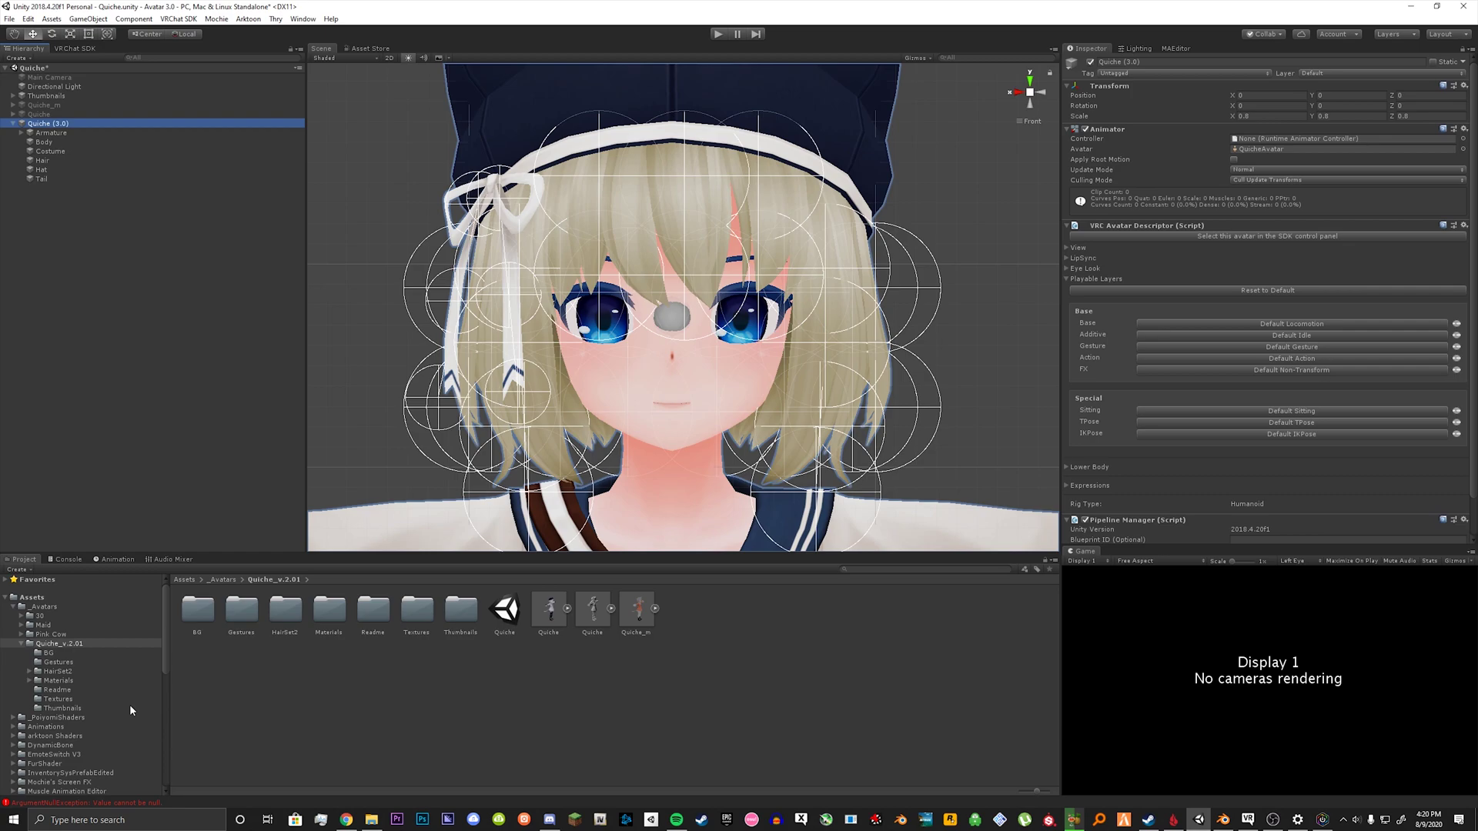
# Step: Open the VRCSDK/Examples3/Animation/Controllers folder in the project assets
pyautogui.scroll(-5, 123, 703)
pyautogui.click(13, 723)
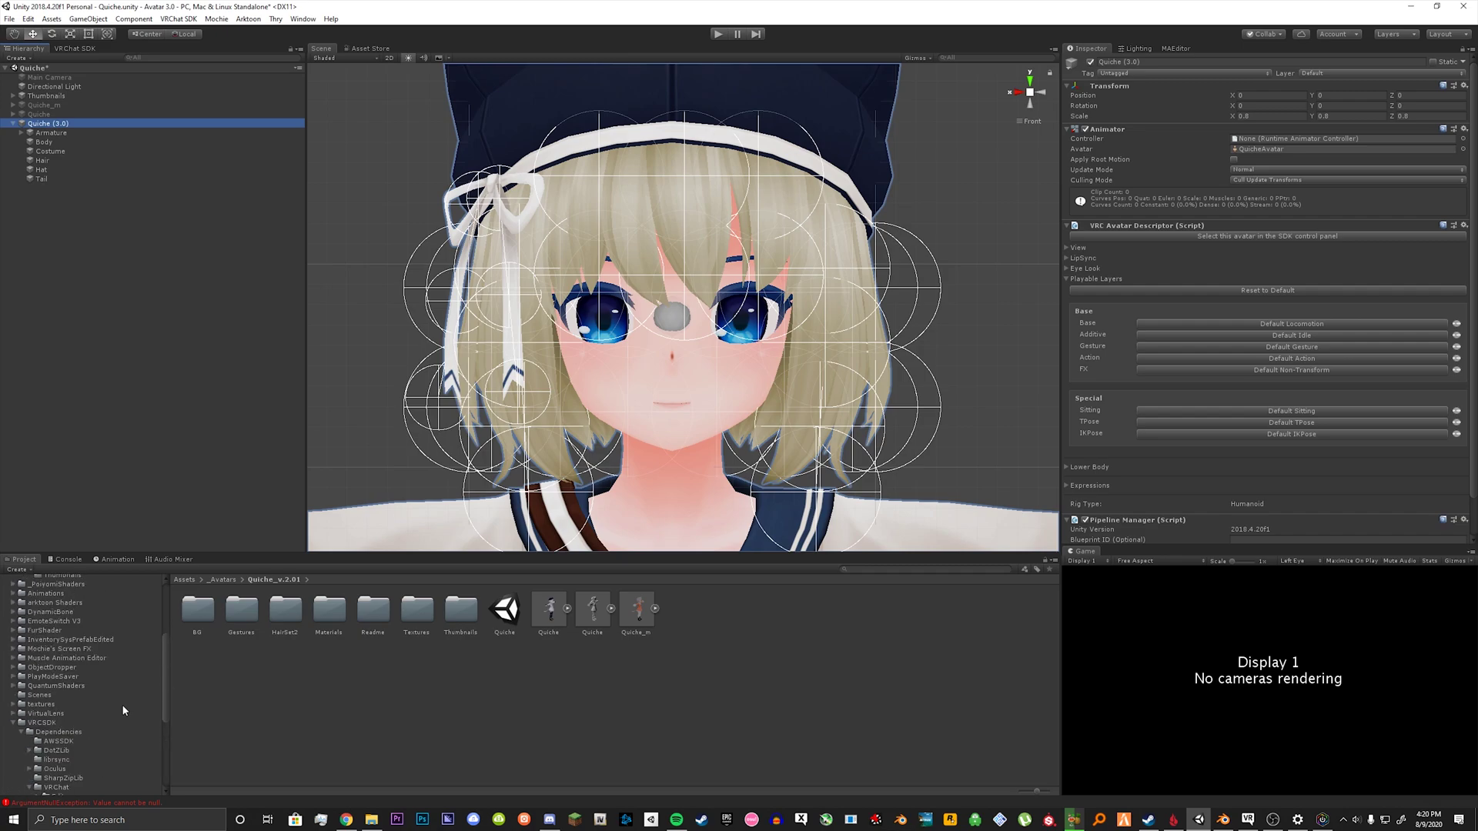
pyautogui.click(42, 723)
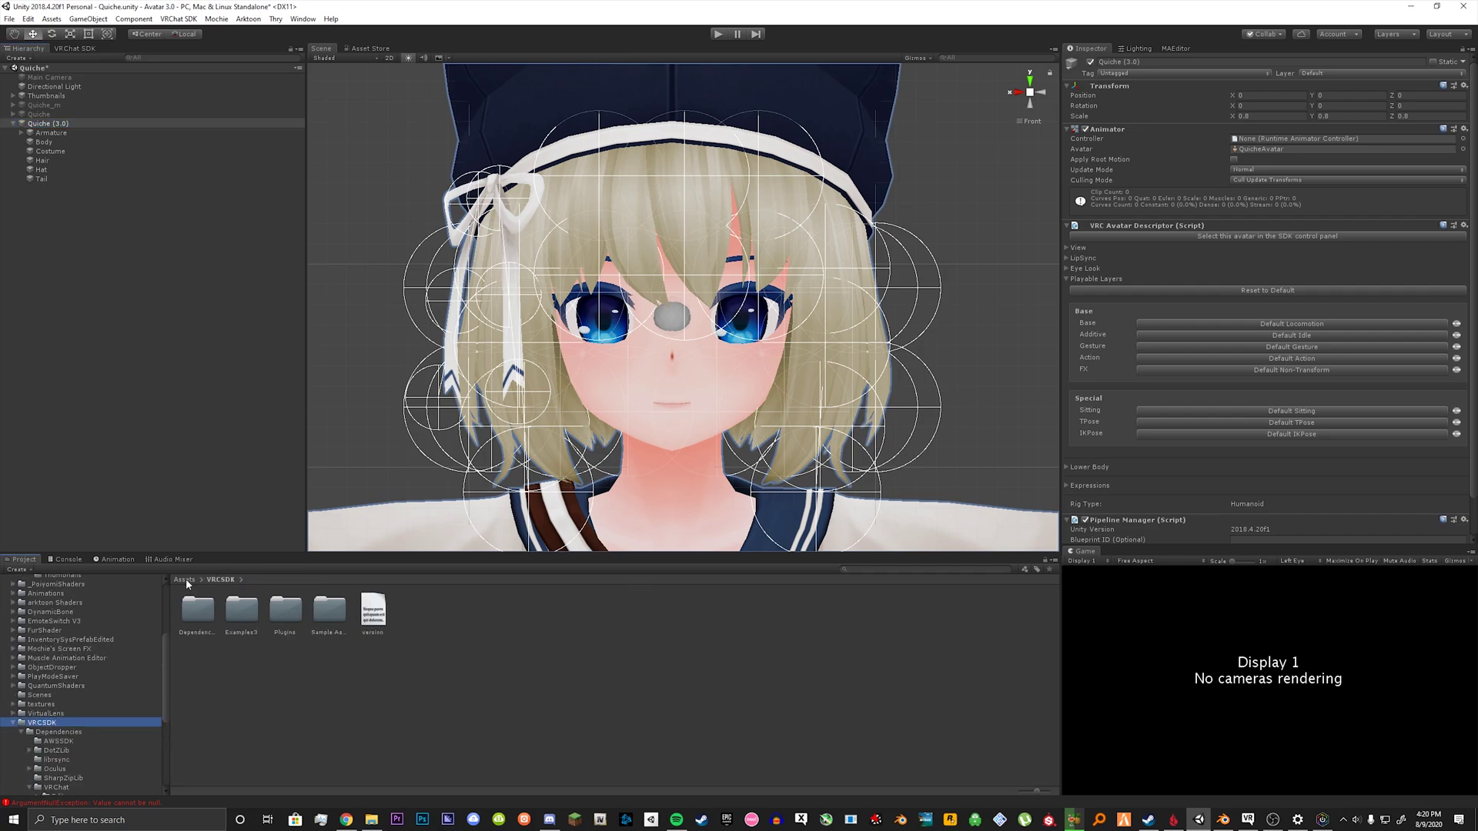
pyautogui.doubleClick(241, 611)
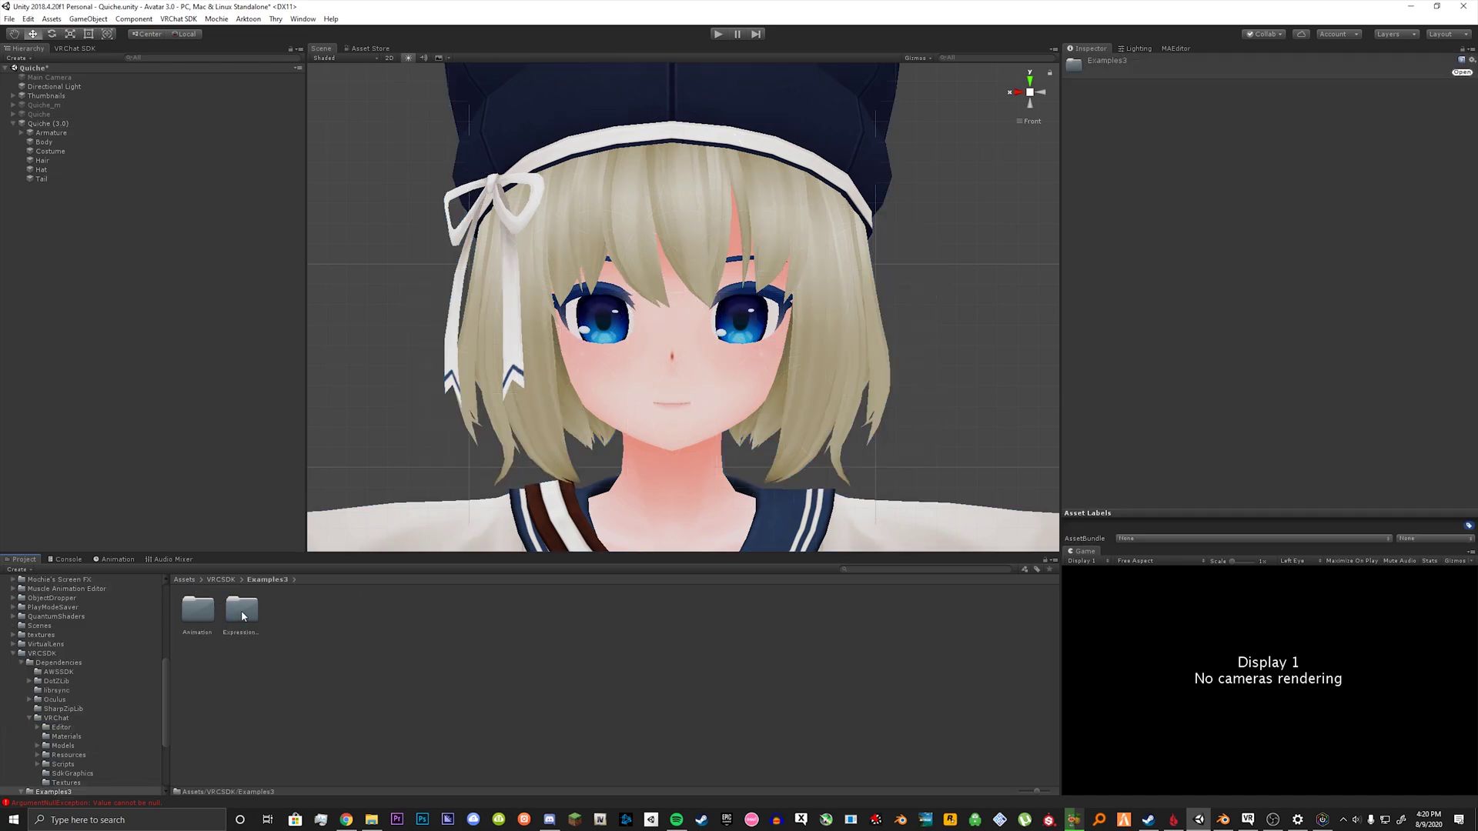
pyautogui.doubleClick(199, 612)
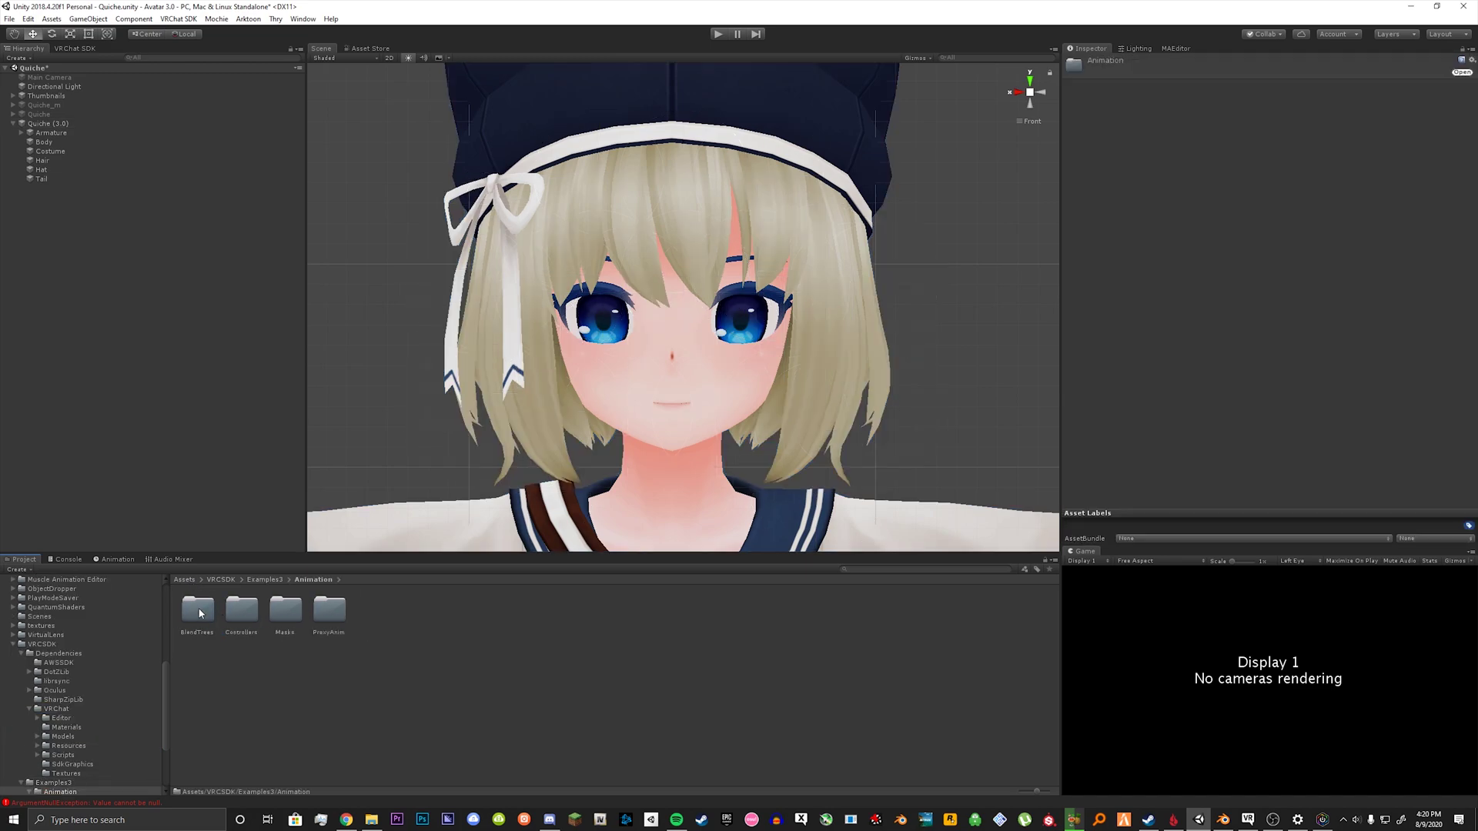
pyautogui.doubleClick(242, 611)
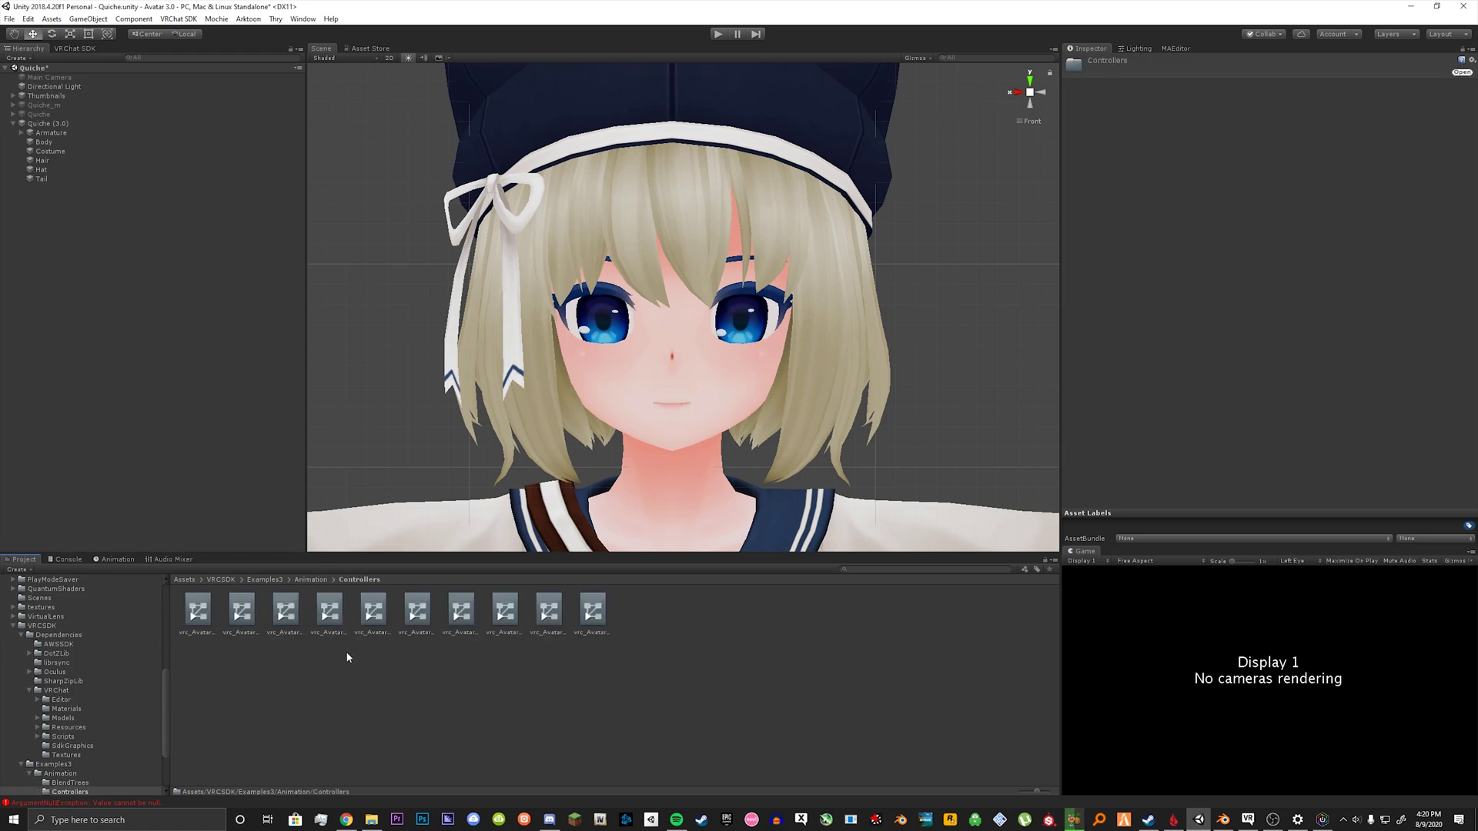
# Step: Duplicate the vrc_AvatarV3HandsLayer controller and rename the copy to Quiche Gestures
pyautogui.click(287, 624)
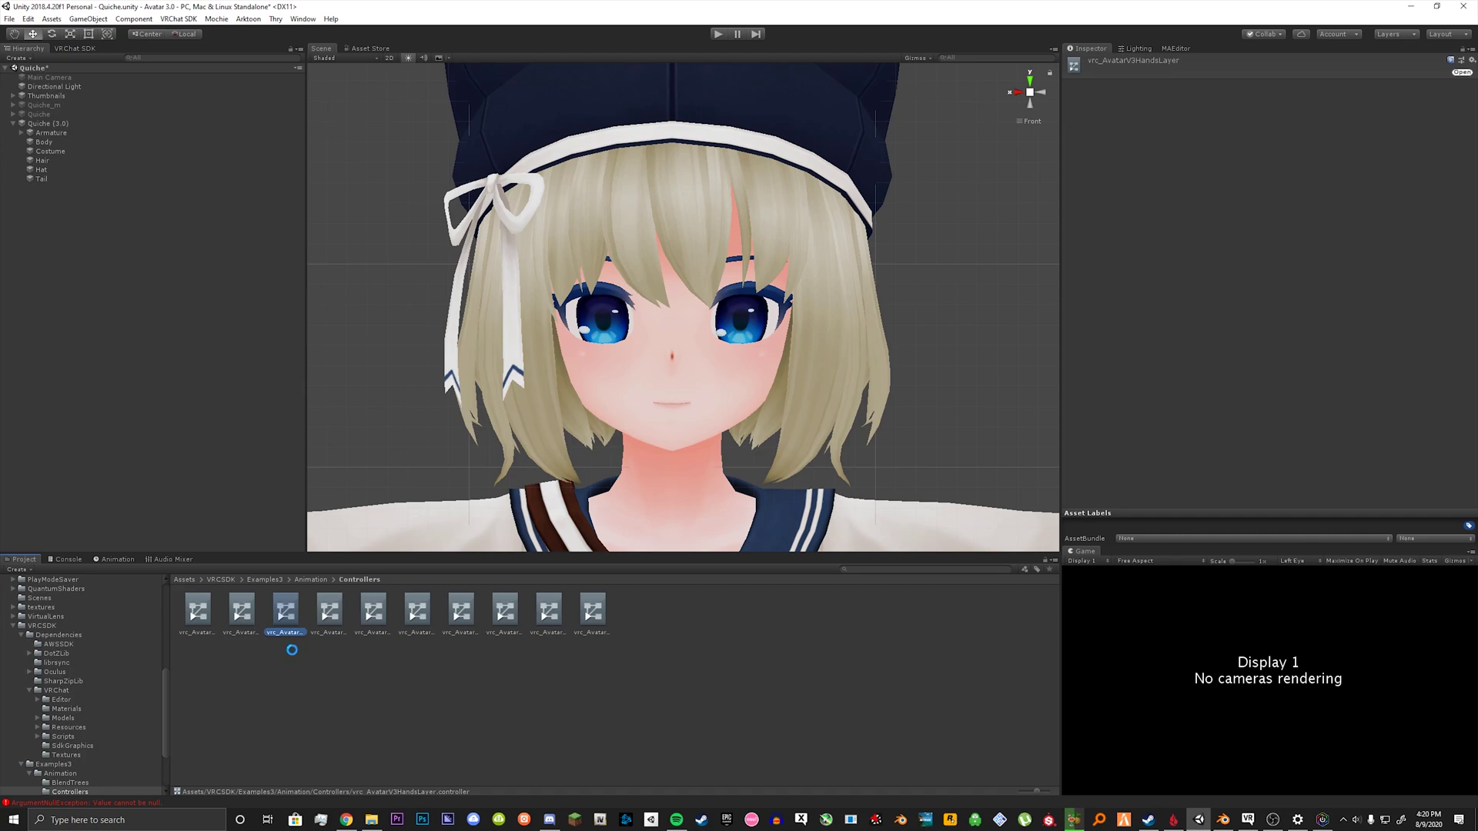
pyautogui.hotkey('ctrl', 'd')
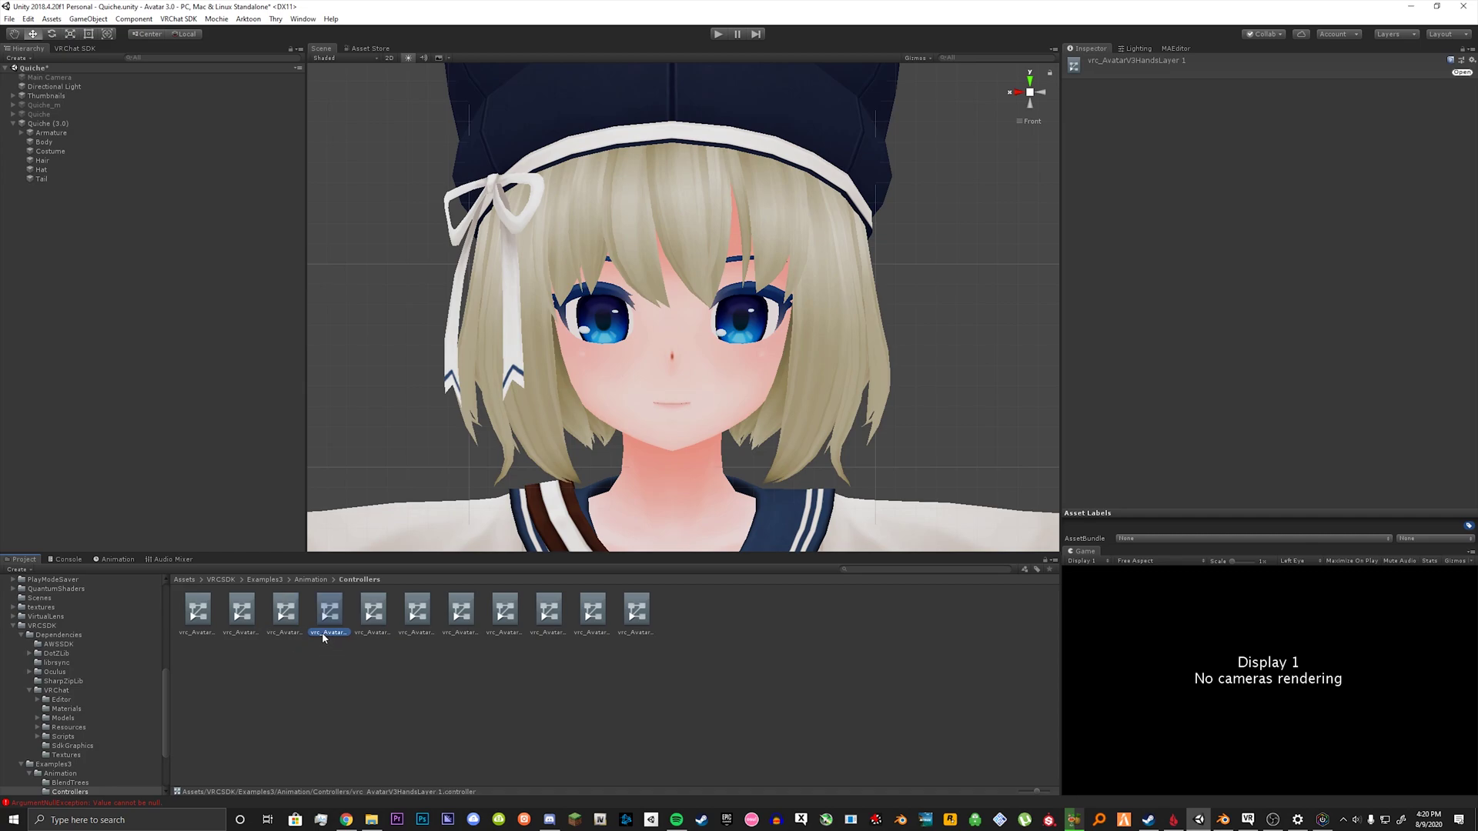
pyautogui.click(325, 633)
pyautogui.write('p')
pyautogui.write('uiche')
pyautogui.press('BackSpace')
pyautogui.press('BackSpace')
pyautogui.press('BackSpace')
pyautogui.write('che Gestures')
# Step: Move the Quiche Gestures controller into the avatar's Quiche_v.2.01 folder and open that folder
pyautogui.scroll(10, 23, 701)
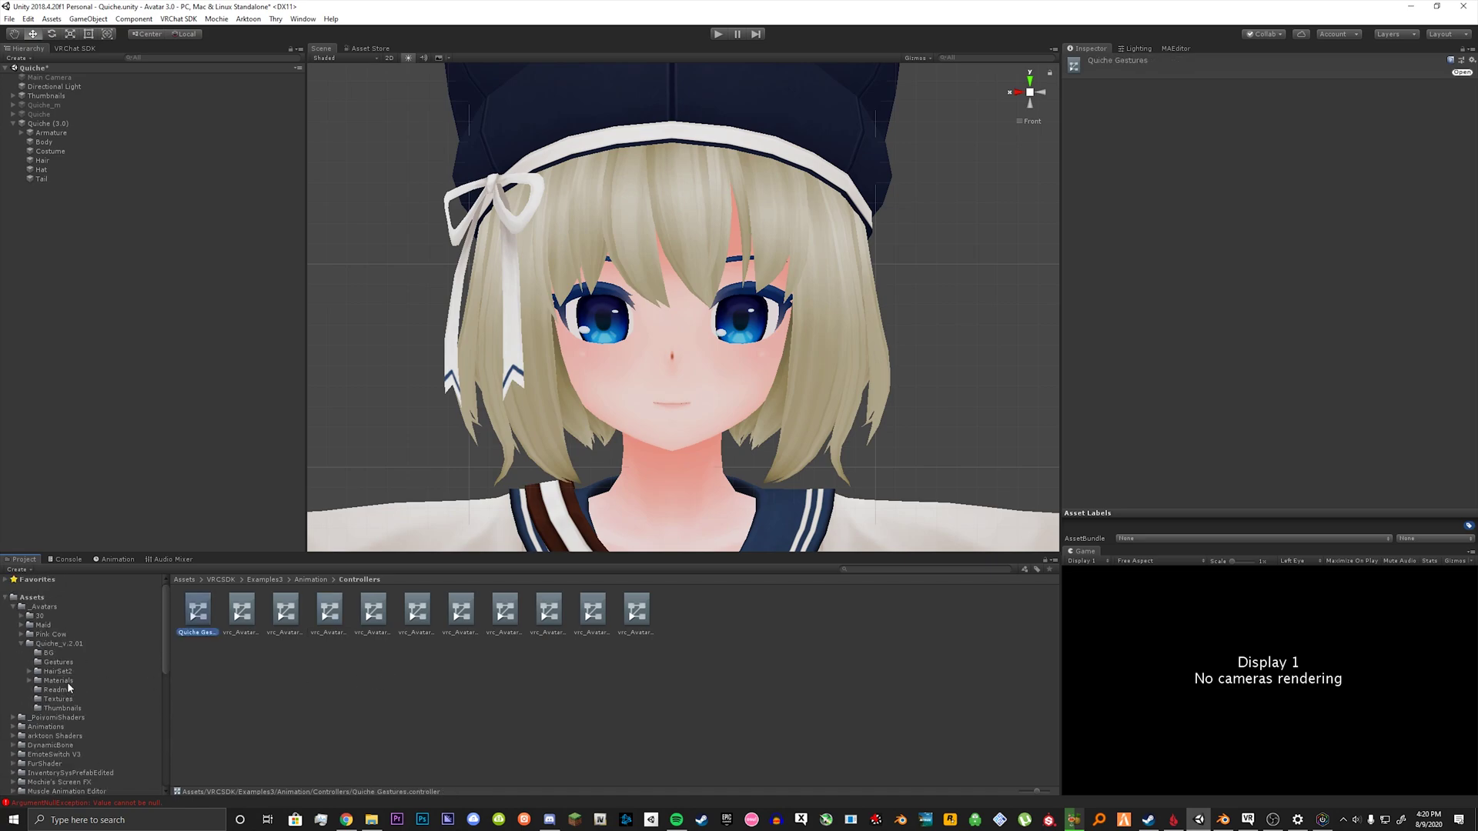
pyautogui.moveTo(197, 612)
pyautogui.mouseDown()
pyautogui.moveTo(69, 630)
pyautogui.moveTo(77, 645)
pyautogui.mouseUp()
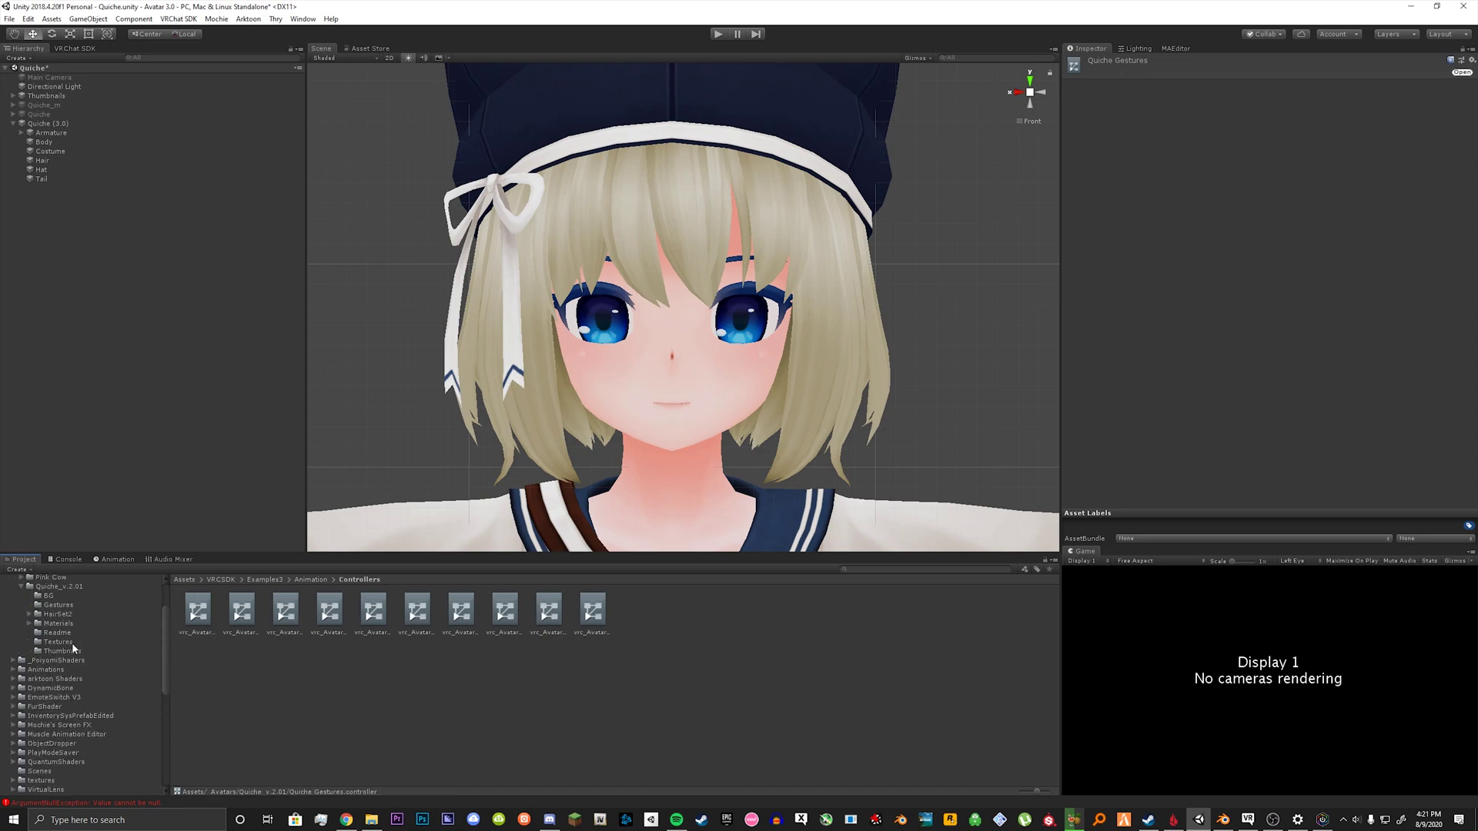
pyautogui.click(73, 645)
# Step: Create a folder named Animator inside Quiche_v.2.01 and open it
pyautogui.rightClick(263, 671)
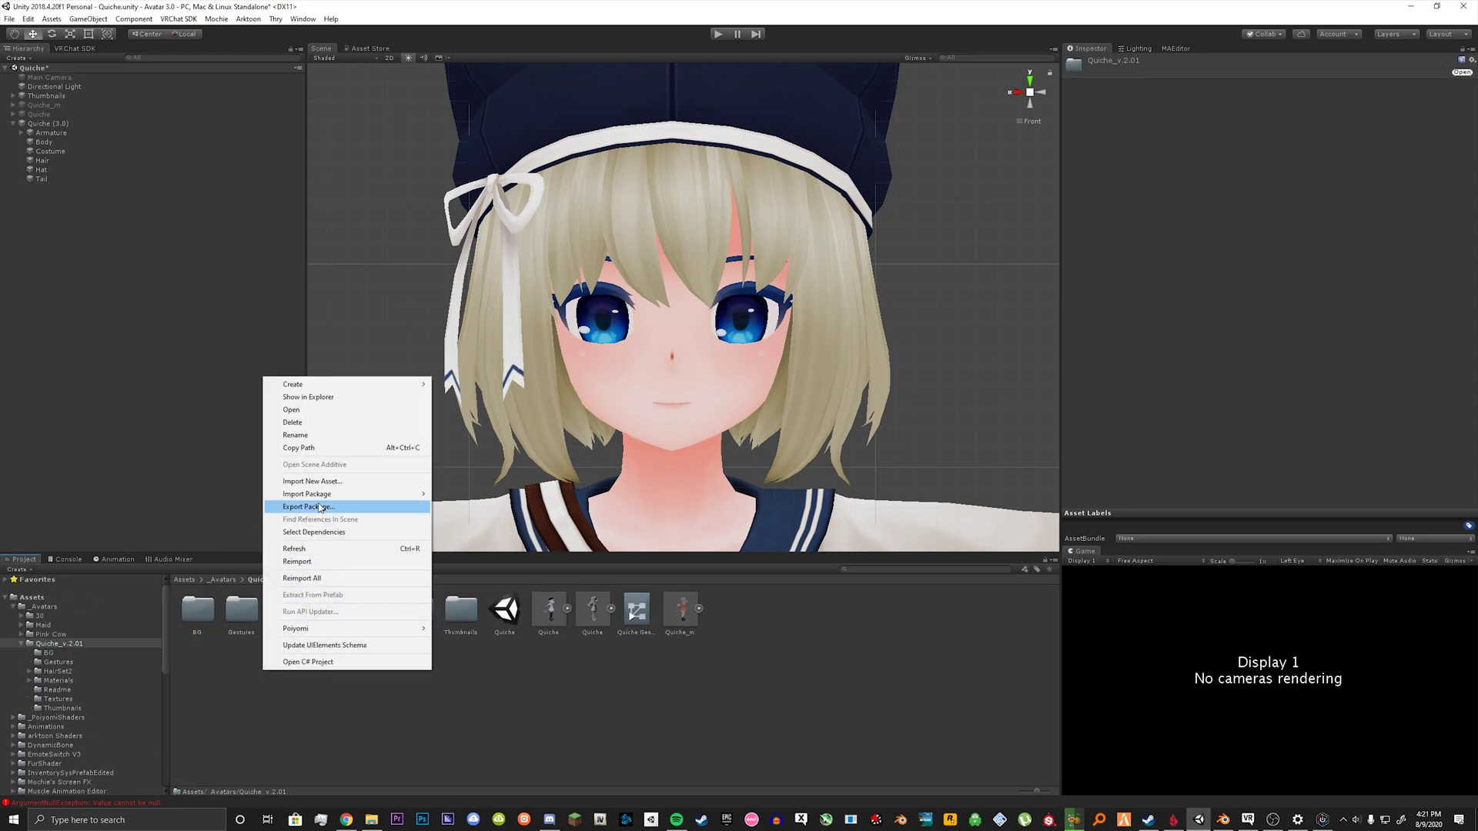
pyautogui.moveTo(336, 387)
pyautogui.click(451, 397)
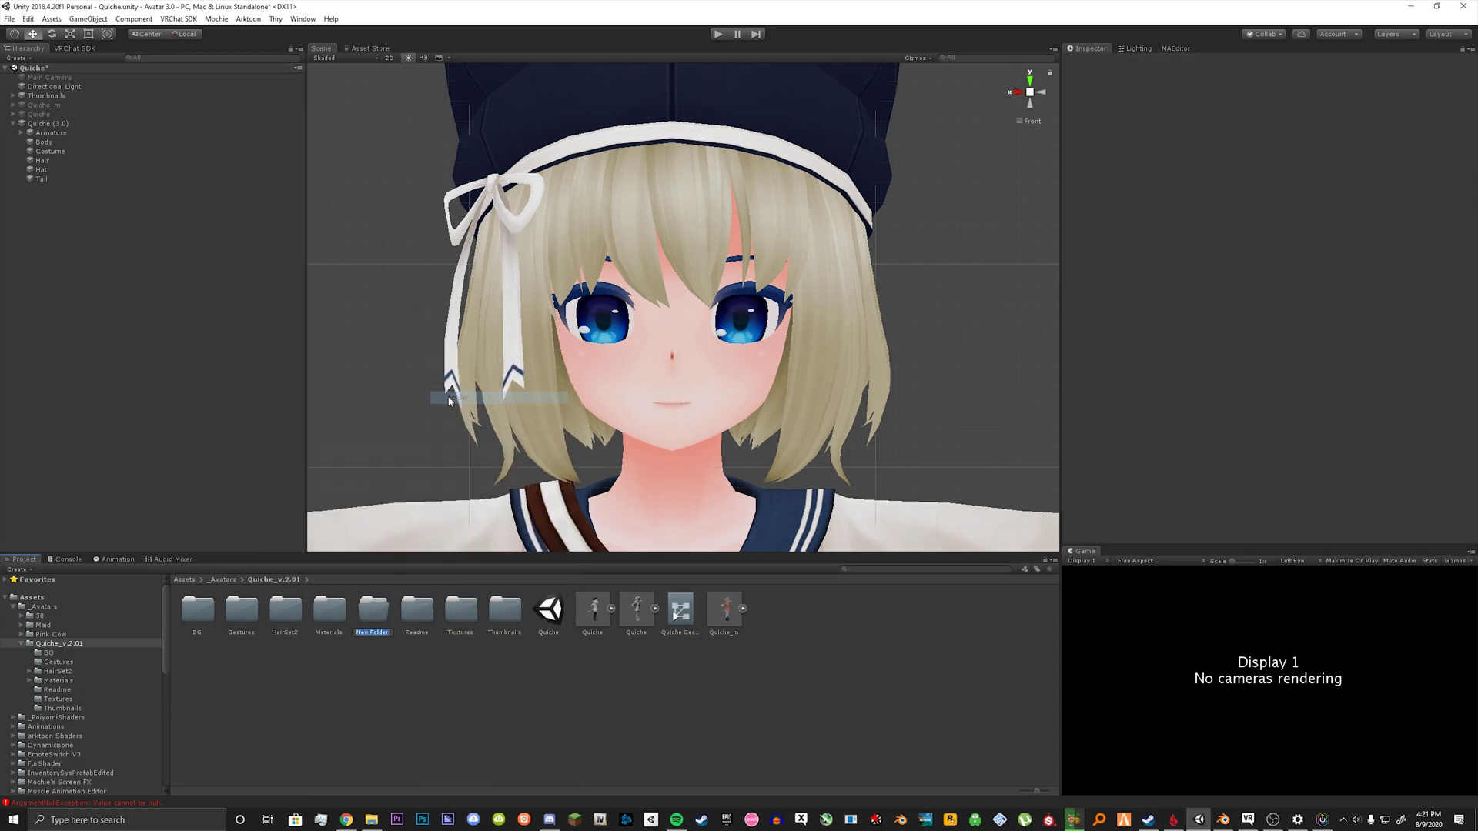
pyautogui.write('Animator')
pyautogui.press('Return')
pyautogui.doubleClick(191, 611)
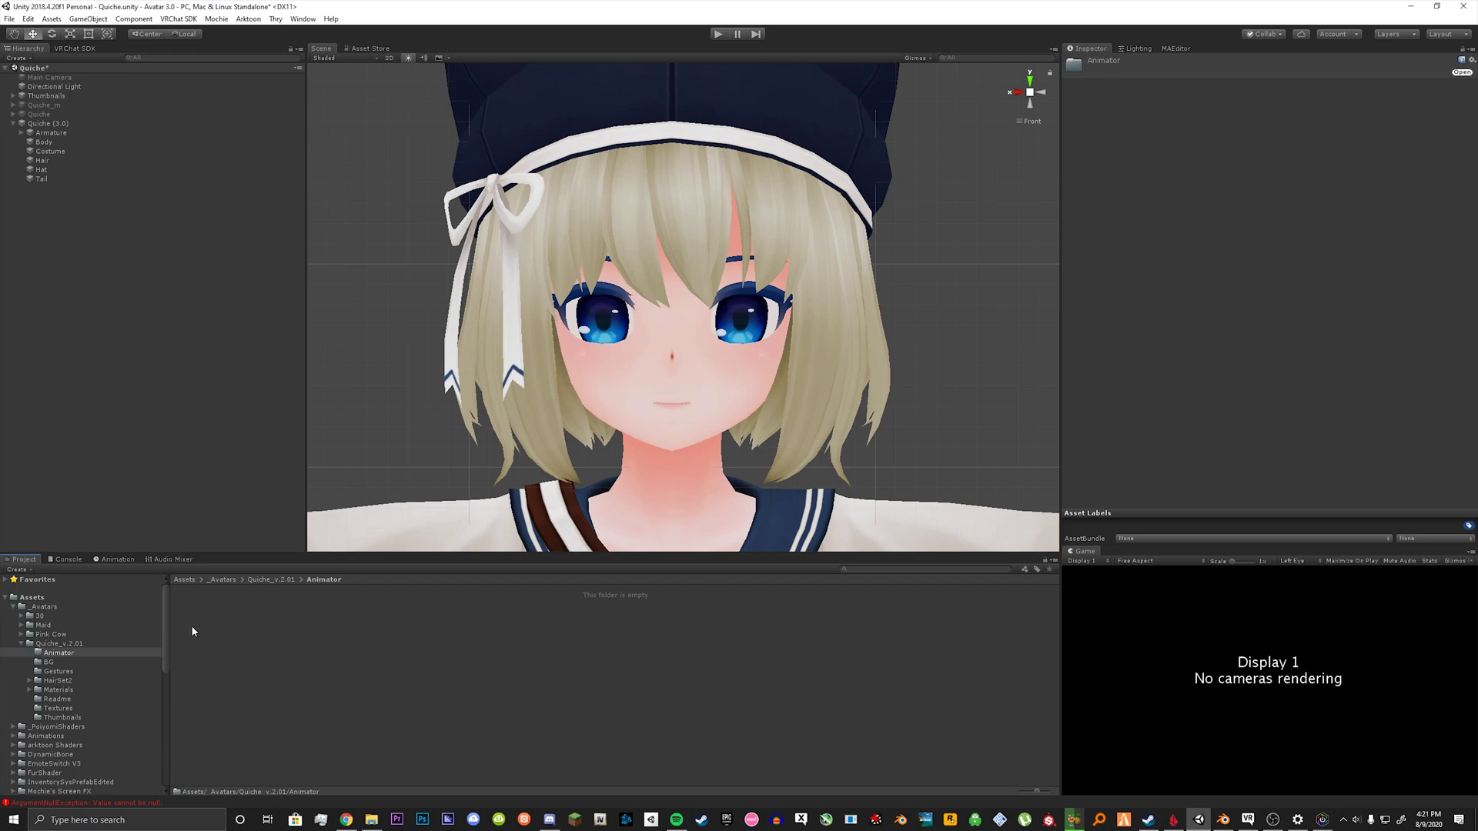
# Step: Move the Quiche Gestures controller from Quiche_v.2.01 into the Animator folder and open that folder
pyautogui.click(60, 645)
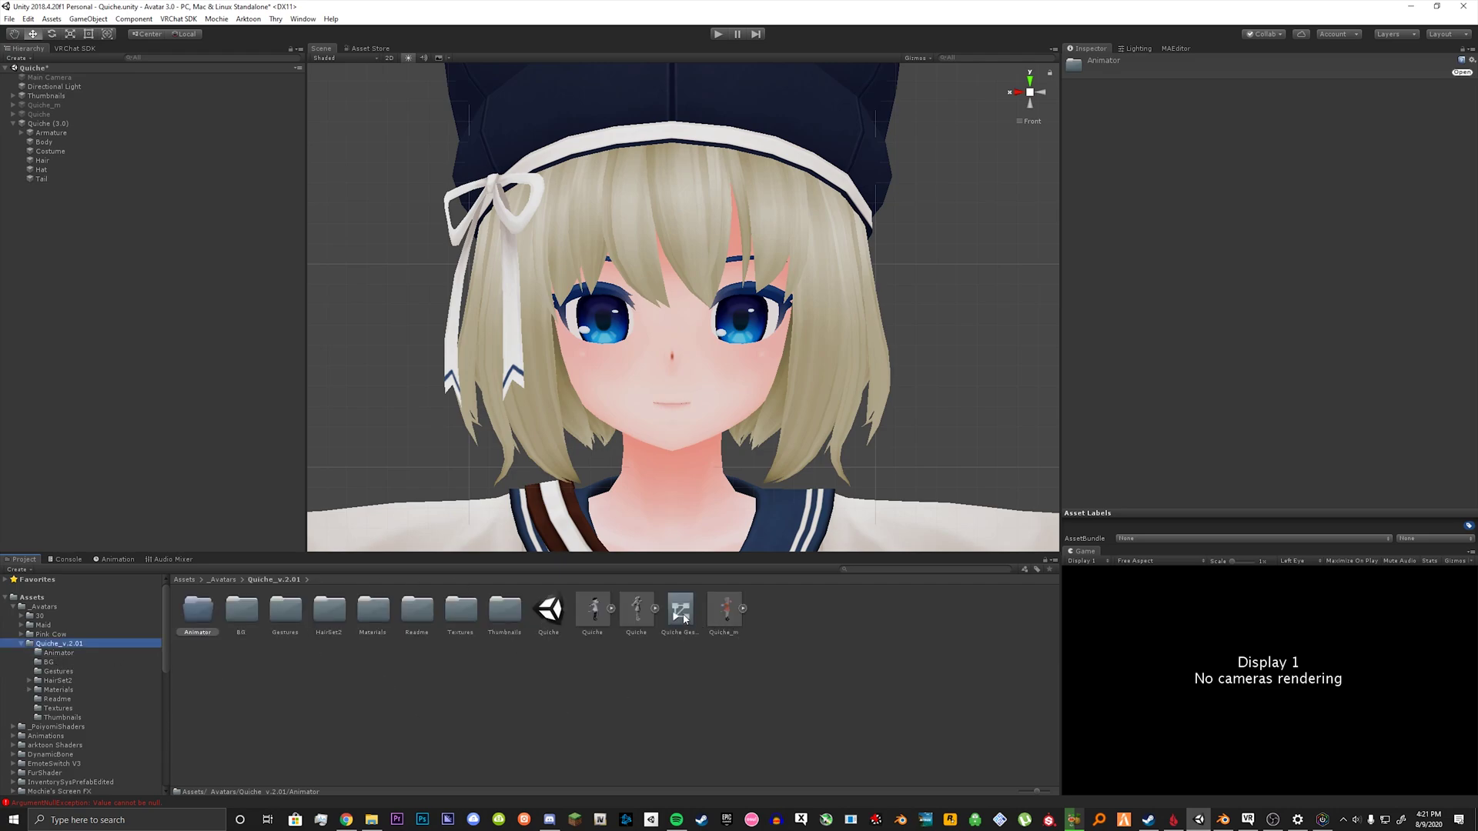
pyautogui.moveTo(681, 612); pyautogui.dragTo(198, 618)
pyautogui.doubleClick(197, 614)
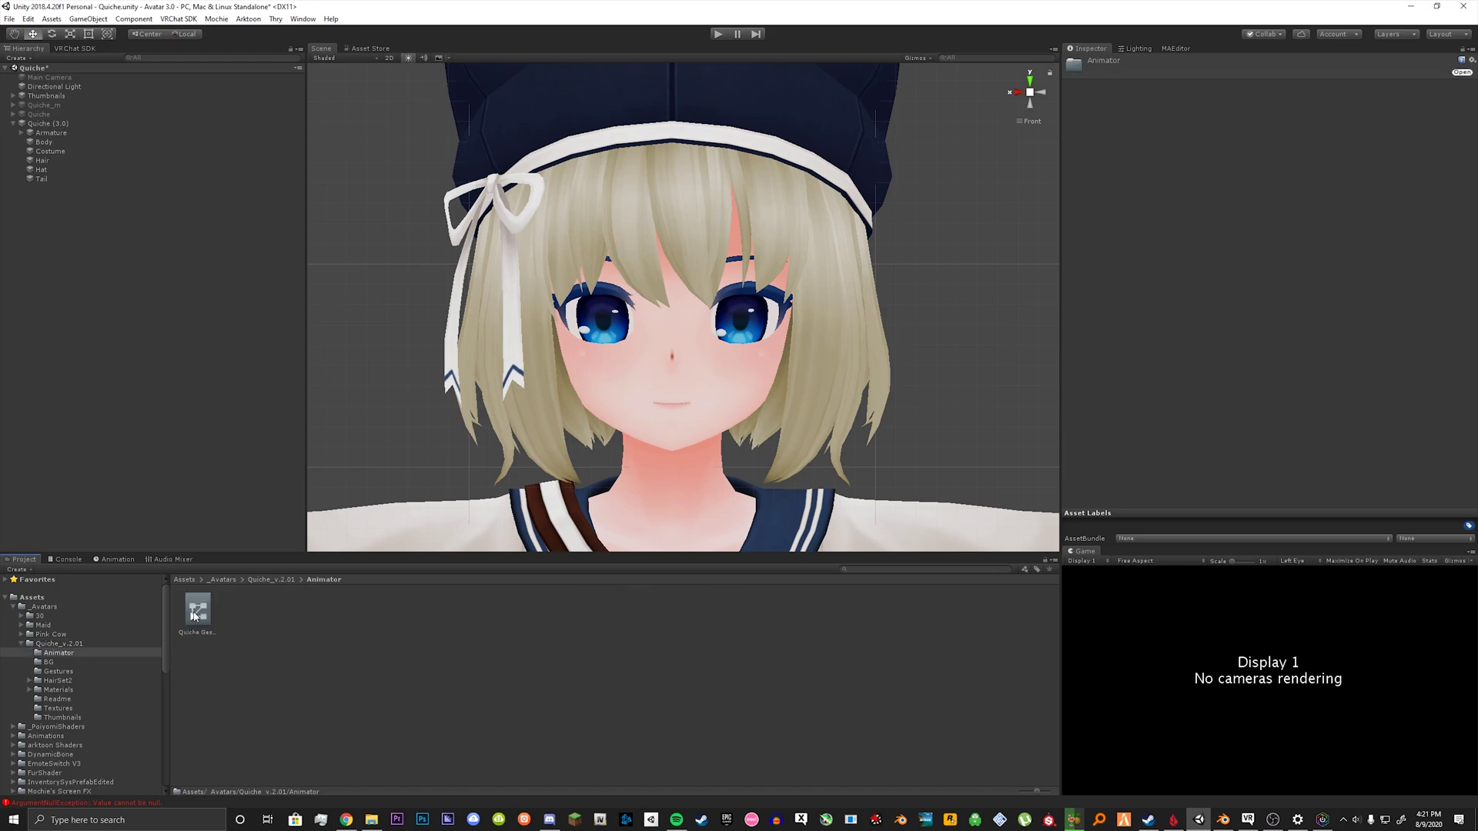
# Step: Show the Quiche Gestures controller in the Animator window and dock that window beneath the Scene view
pyautogui.click(202, 613)
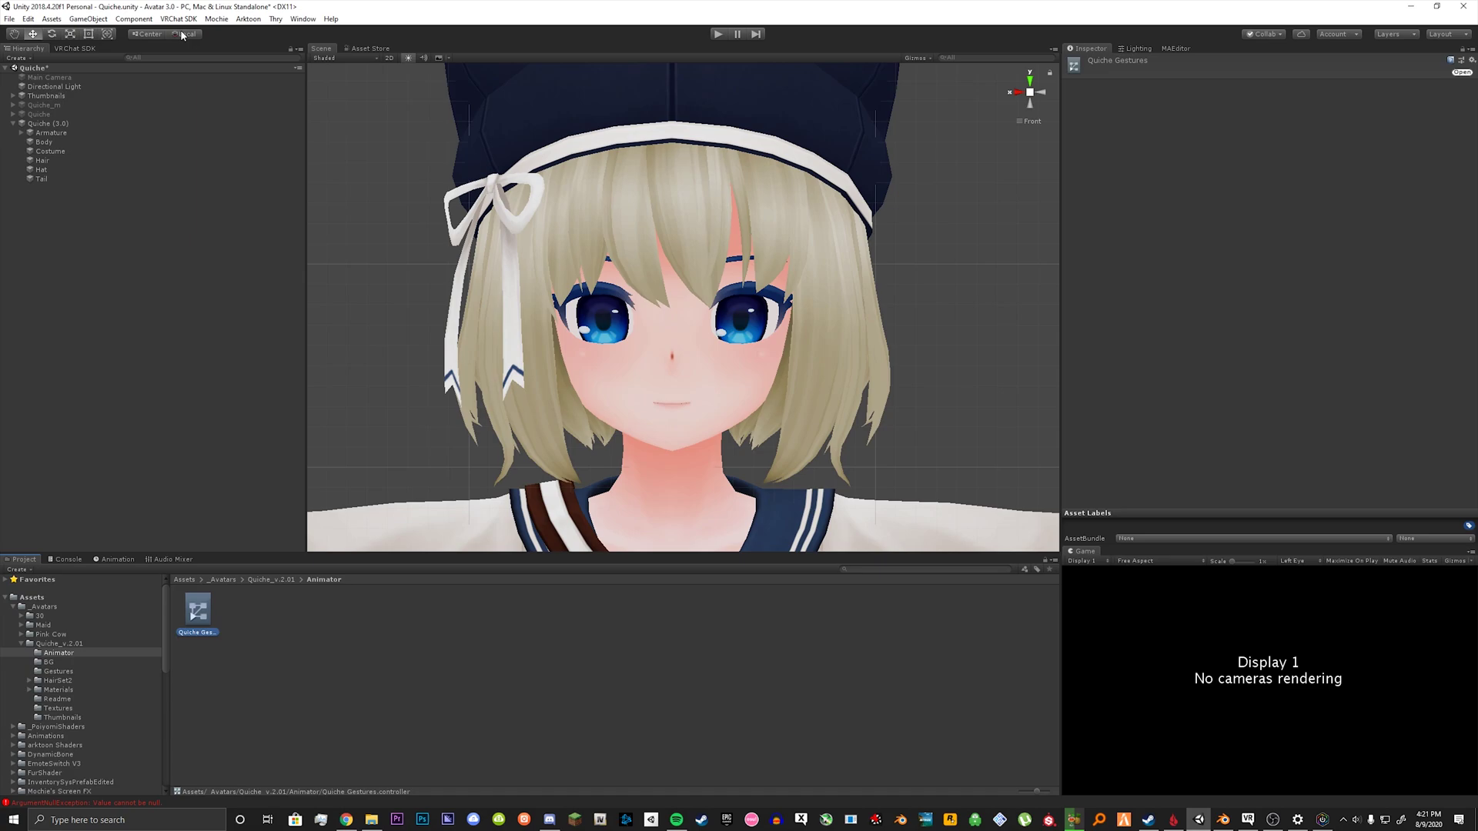
pyautogui.click(303, 20)
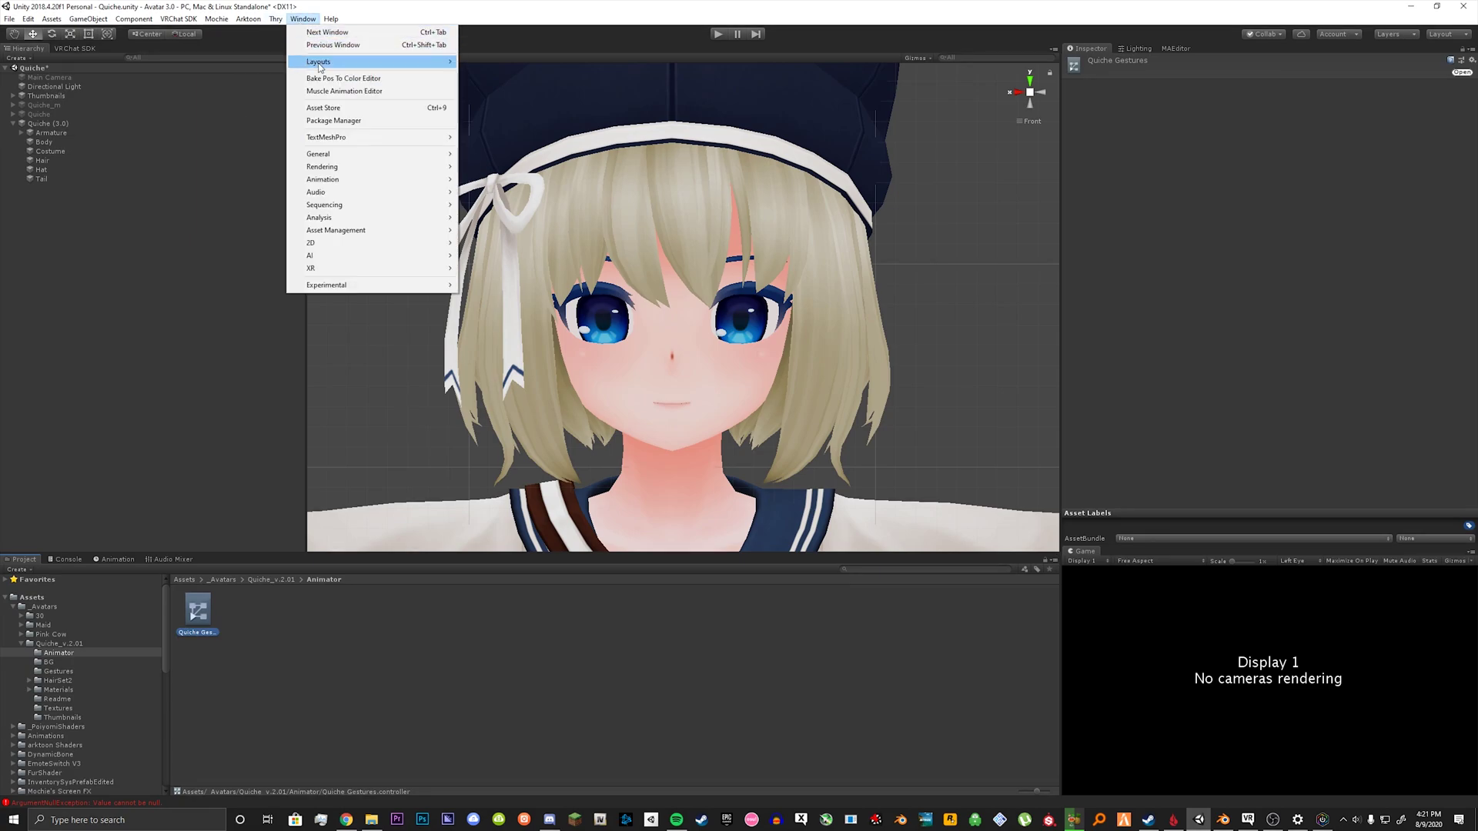
pyautogui.moveTo(348, 185)
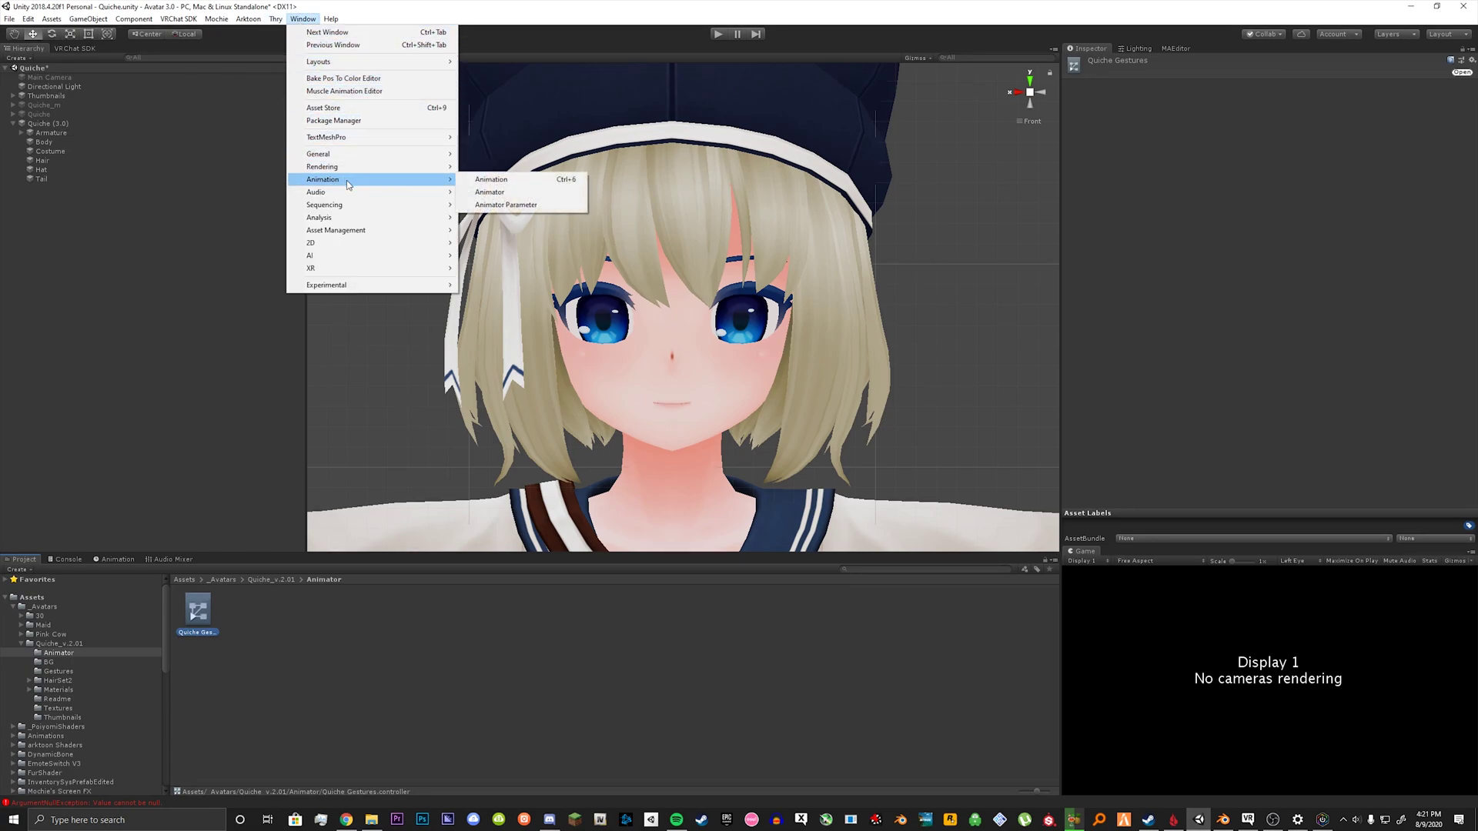
pyautogui.click(505, 193)
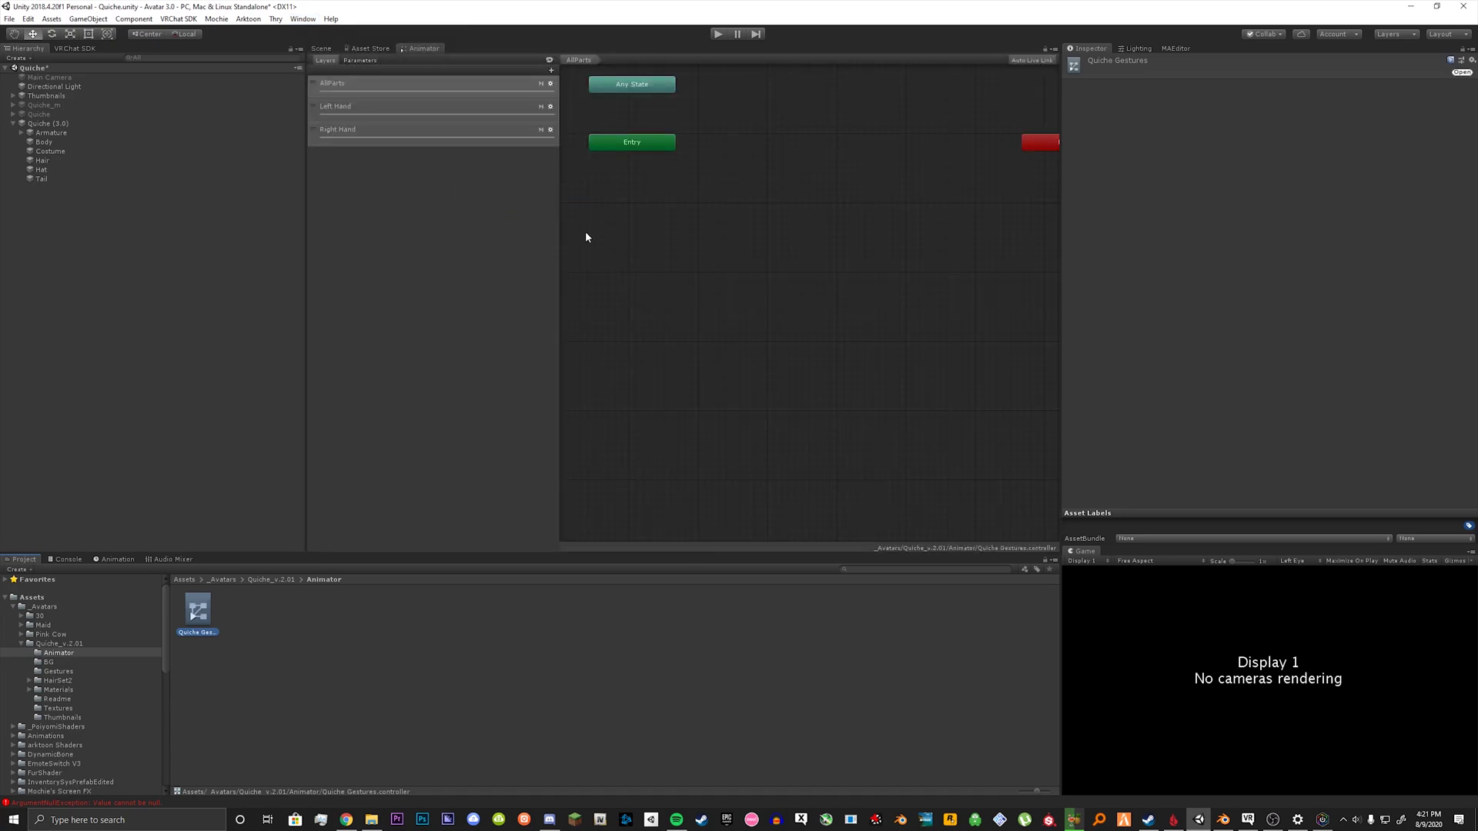
pyautogui.moveTo(426, 48); pyautogui.dragTo(437, 476)
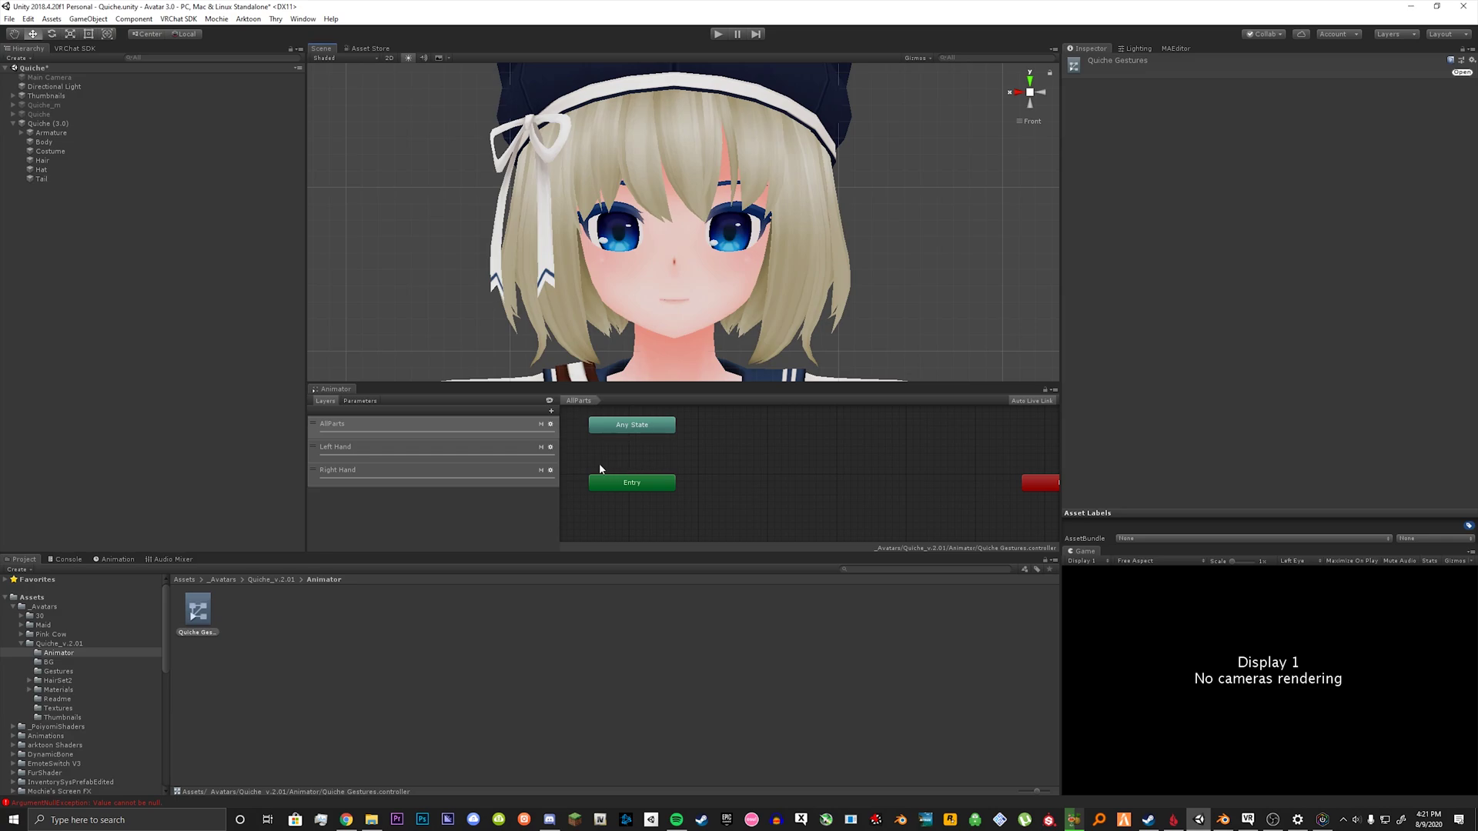
# Step: Open the Left Hand layer of the Quiche Gestures controller to show its gesture states
pyautogui.scroll(1, 692, 462)
pyautogui.moveTo(688, 462); pyautogui.dragTo(726, 463, button='middle')
pyautogui.scroll(-3, 720, 476)
pyautogui.scroll(2, 713, 449)
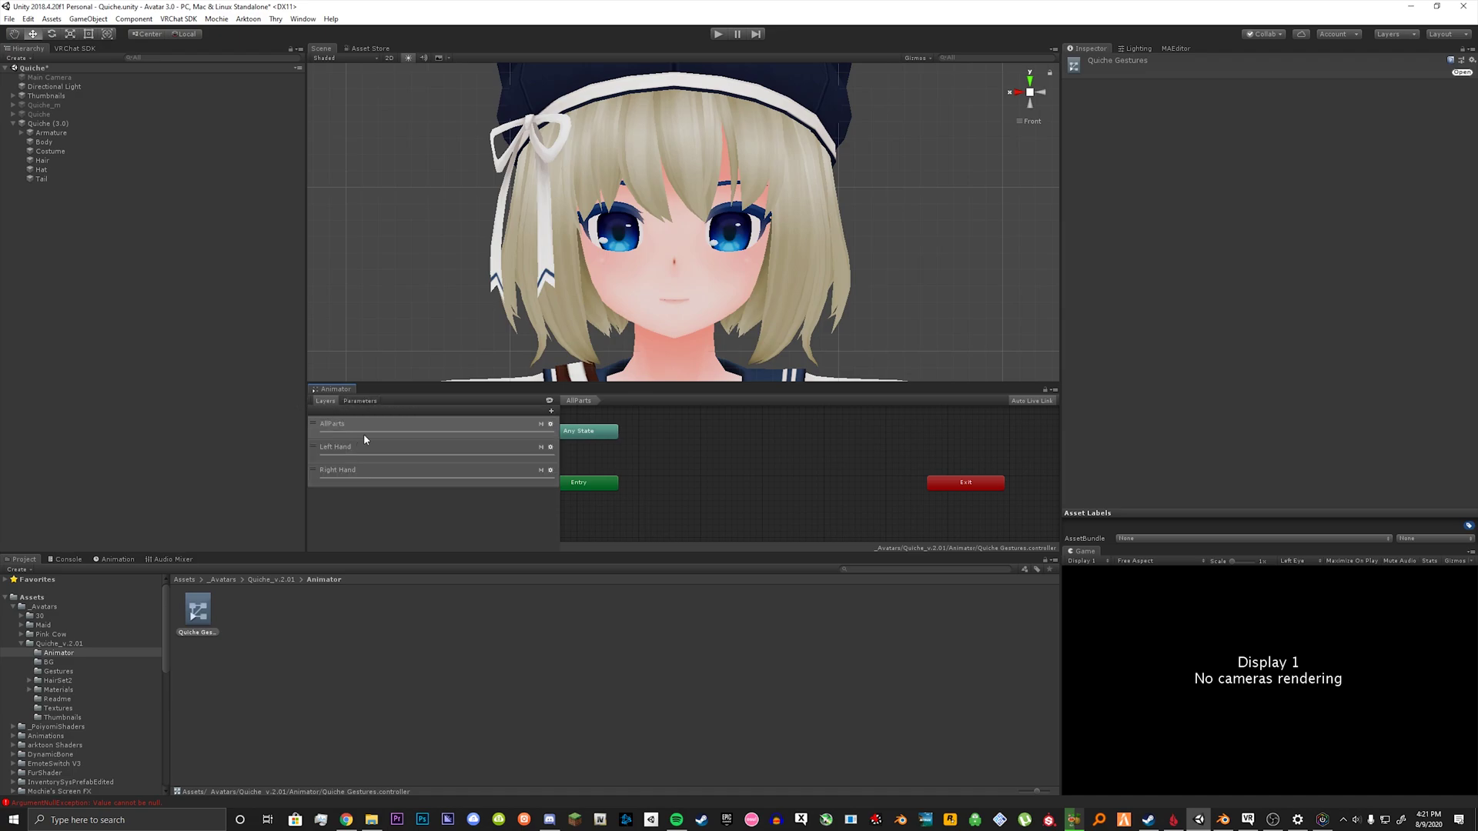
pyautogui.click(382, 457)
pyautogui.moveTo(742, 476); pyautogui.dragTo(882, 383, button='middle')
pyautogui.scroll(-3, 818, 446)
pyautogui.moveTo(808, 458); pyautogui.dragTo(842, 486, button='middle')
pyautogui.scroll(4, 766, 470)
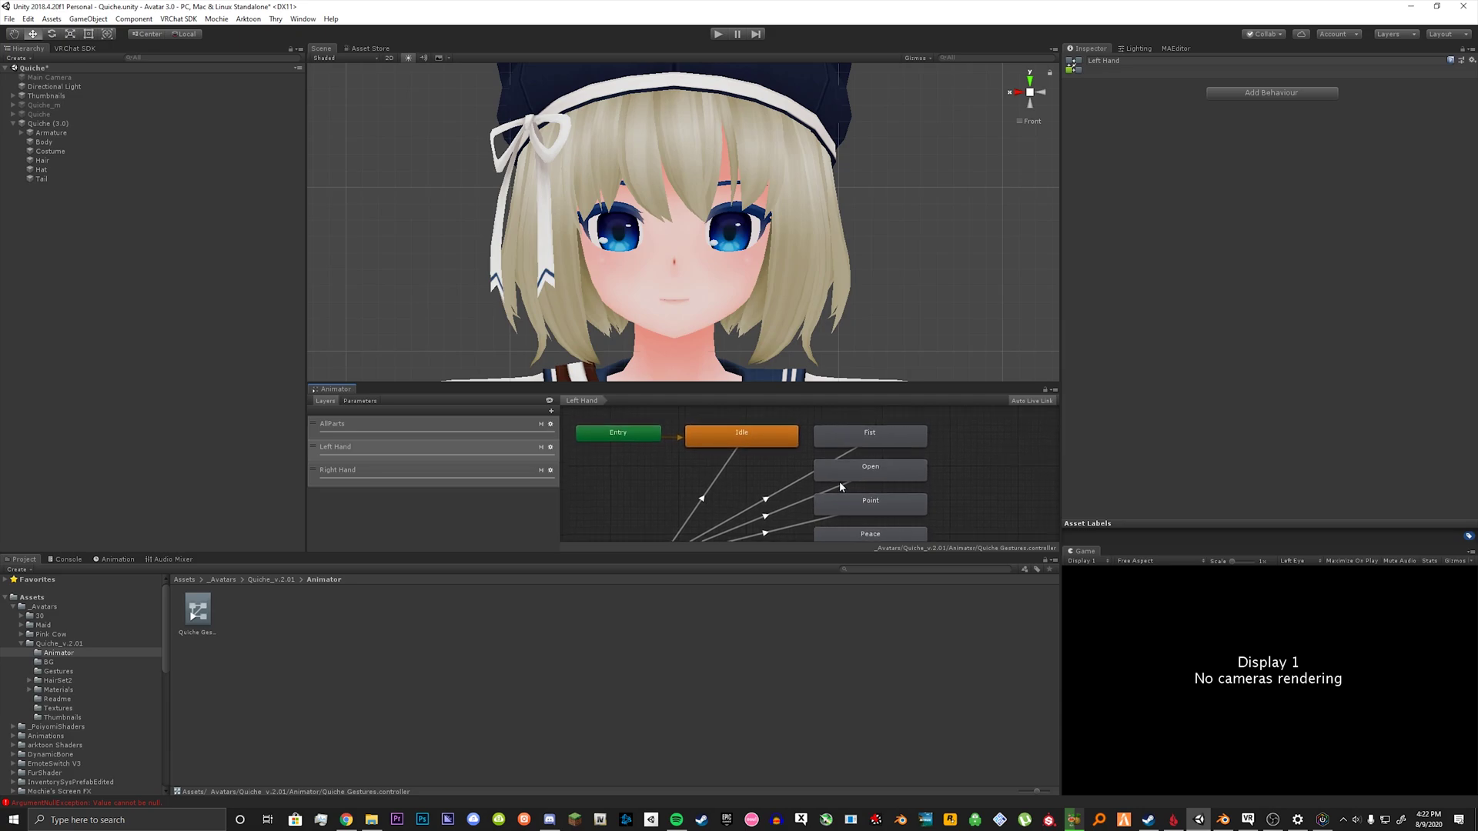
# Step: Assign the Fist - Sad clip and the matching Open and Point clips from the Gestures folder to the Left Hand layer's Fist, Open and Point states
pyautogui.click(841, 439)
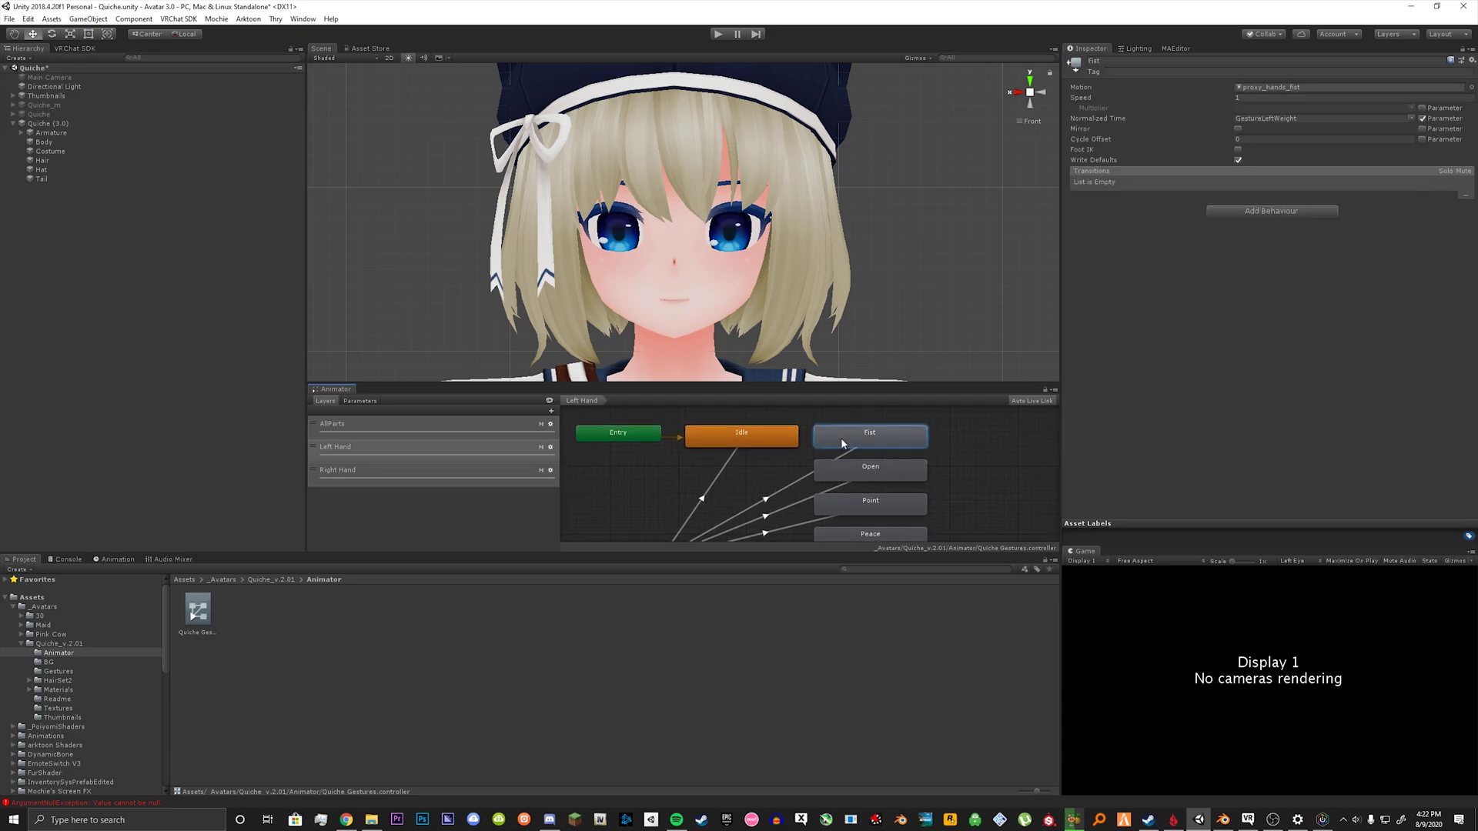
pyautogui.press('f')
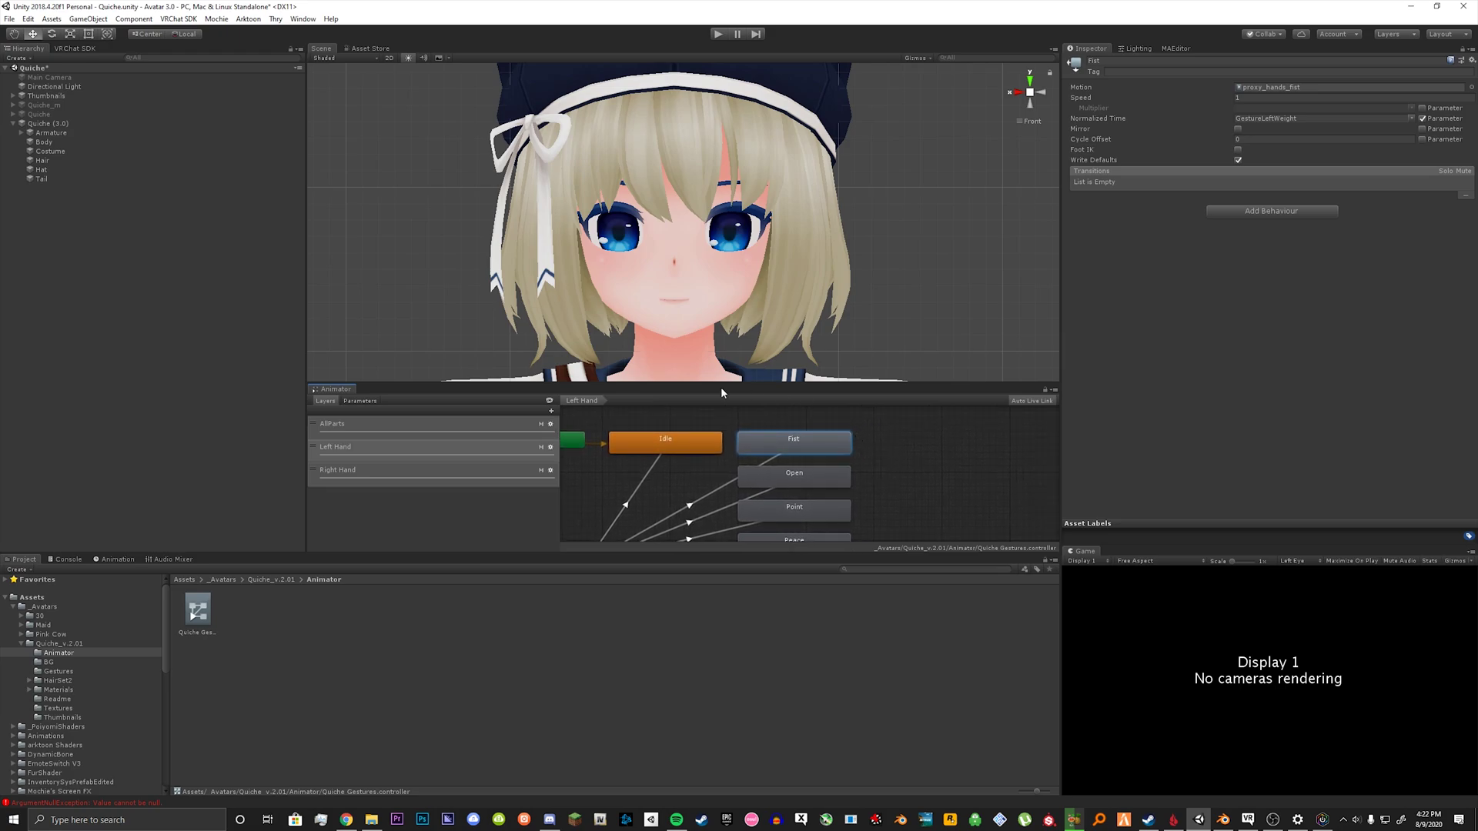
pyautogui.click(70, 673)
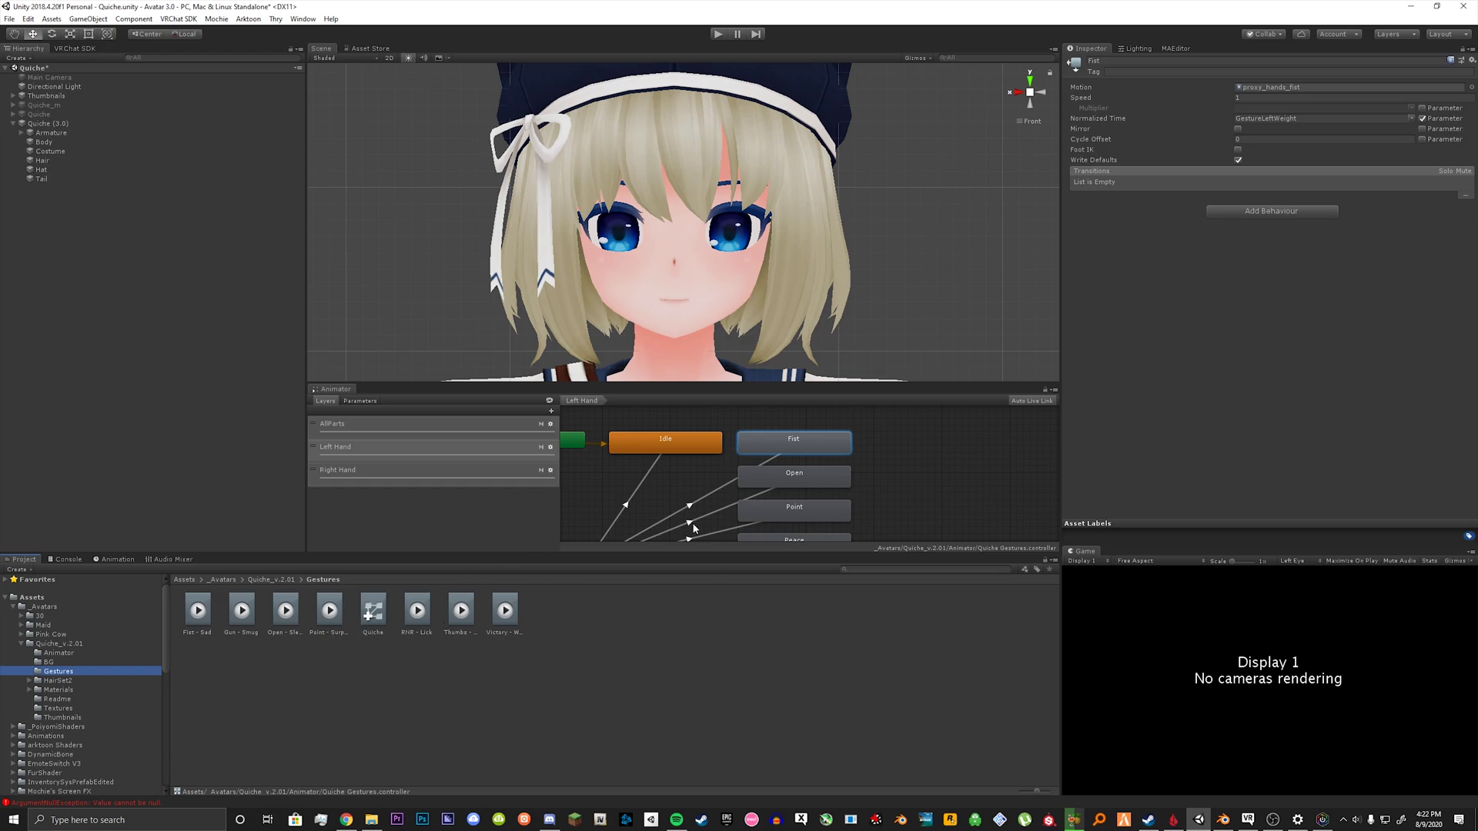
pyautogui.moveTo(739, 482); pyautogui.dragTo(701, 512, button='middle')
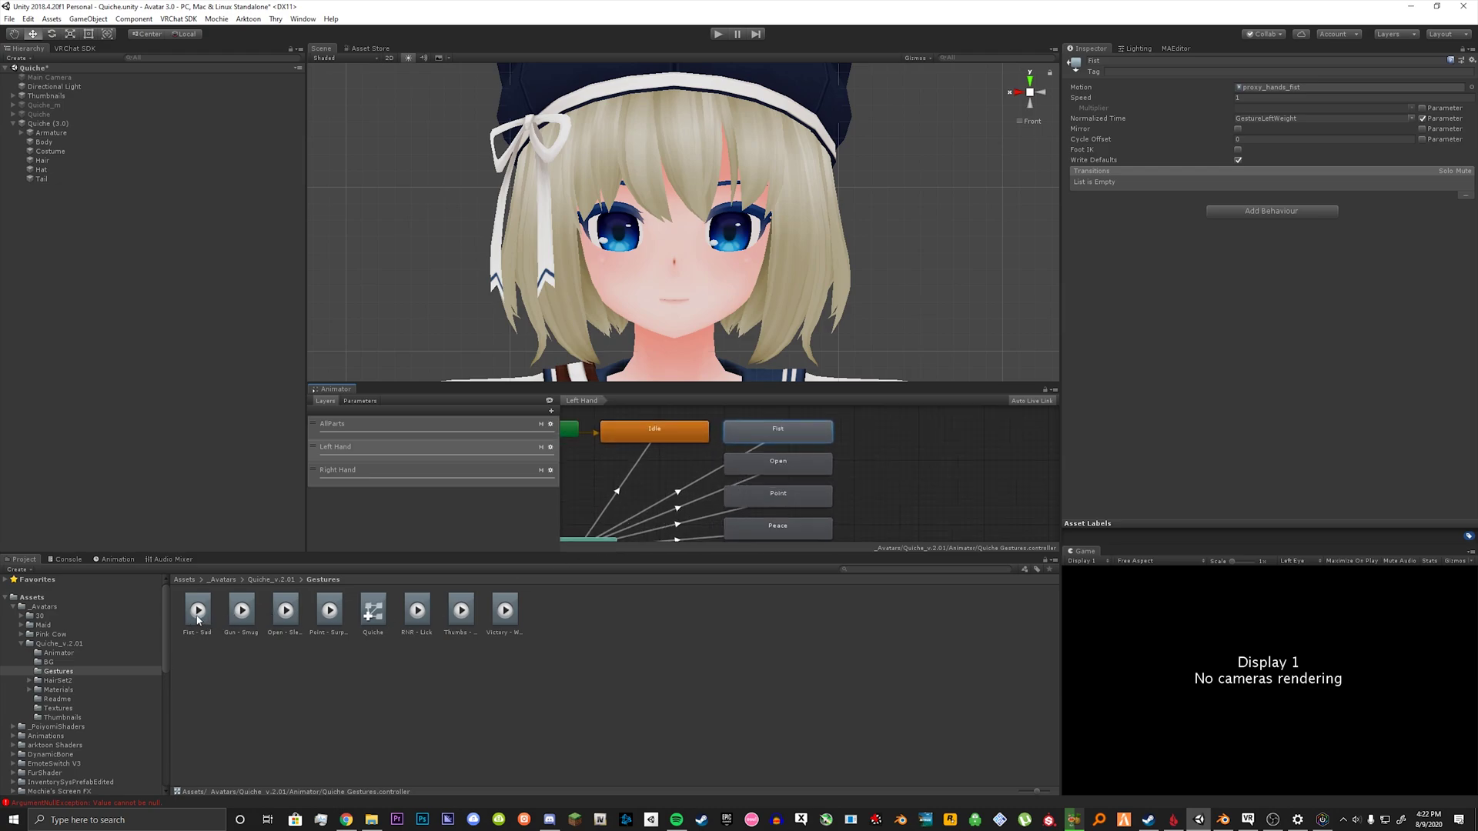
pyautogui.moveTo(198, 616); pyautogui.dragTo(1272, 93)
pyautogui.click(820, 468)
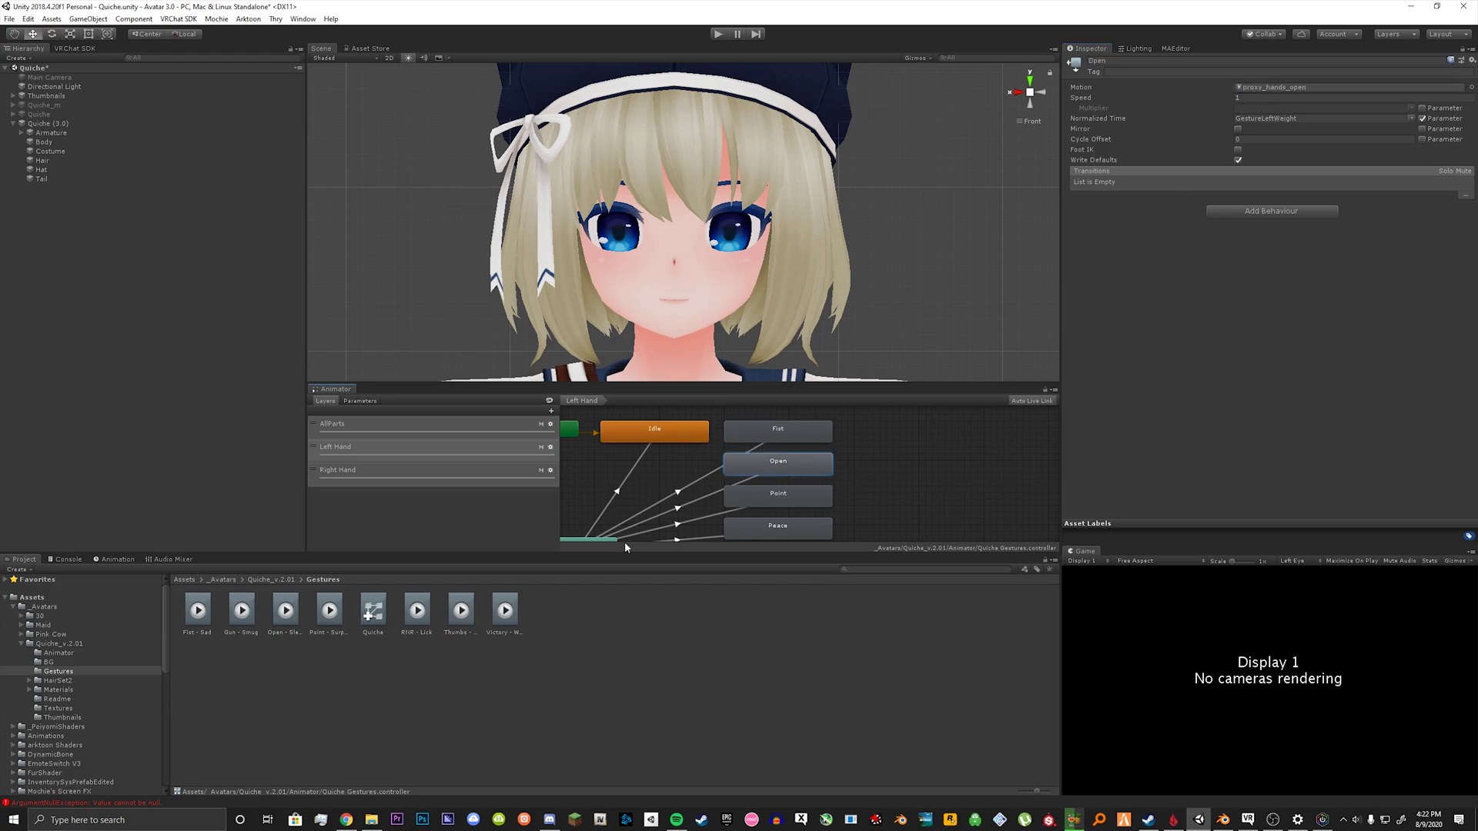
pyautogui.moveTo(292, 626); pyautogui.dragTo(1242, 87)
pyautogui.click(778, 497)
pyautogui.moveTo(368, 620); pyautogui.dragTo(1318, 88)
# Step: Set the Left Hand layer's Peace state motion to the Victory clip and its RockNRoll state motion to RNR - Lick
pyautogui.moveTo(758, 531); pyautogui.dragTo(769, 453, button='middle')
pyautogui.click(768, 453)
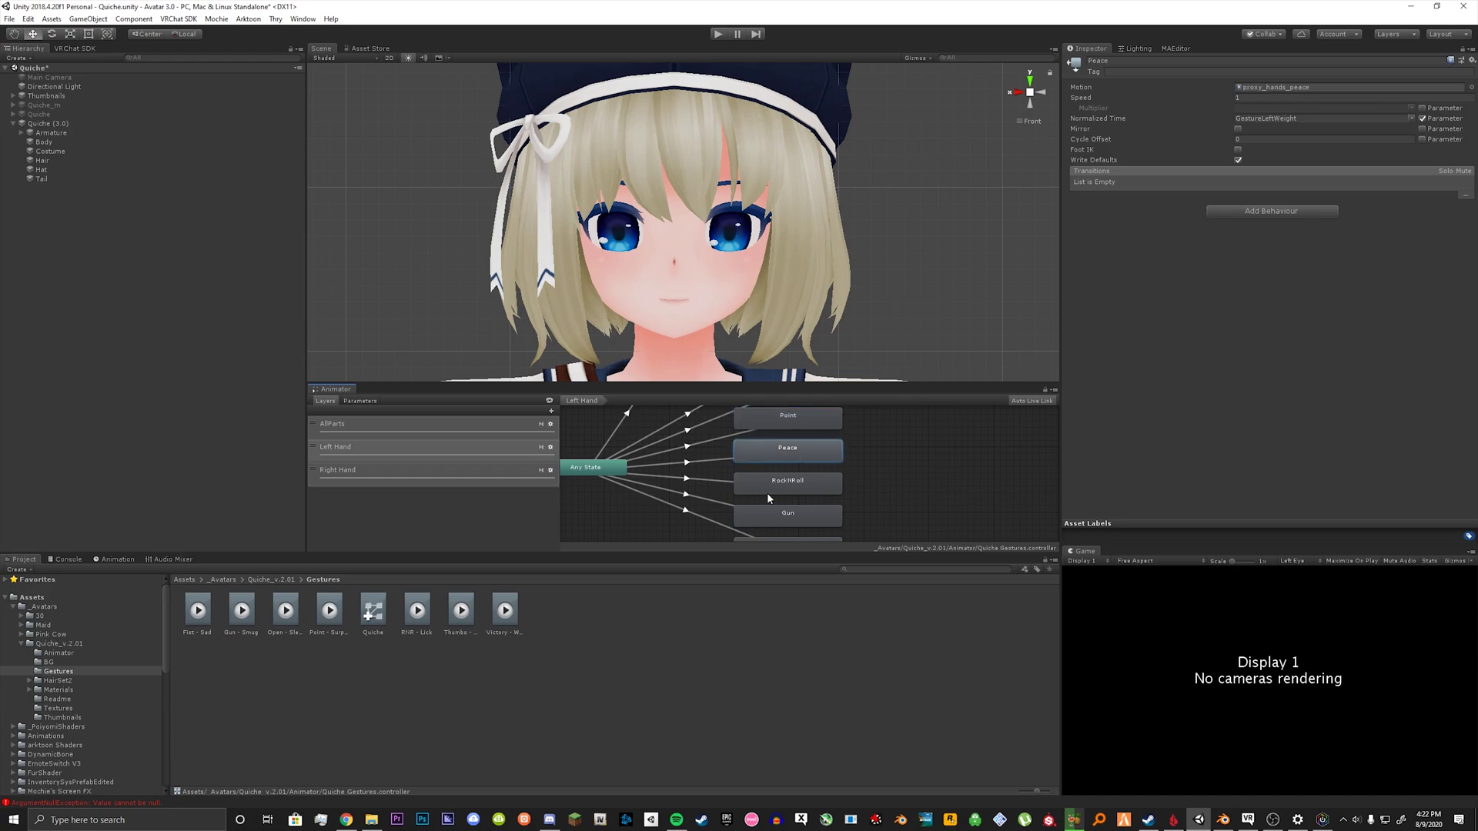
pyautogui.moveTo(505, 612); pyautogui.dragTo(1285, 88)
pyautogui.click(811, 483)
pyautogui.moveTo(418, 612); pyautogui.dragTo(1286, 88)
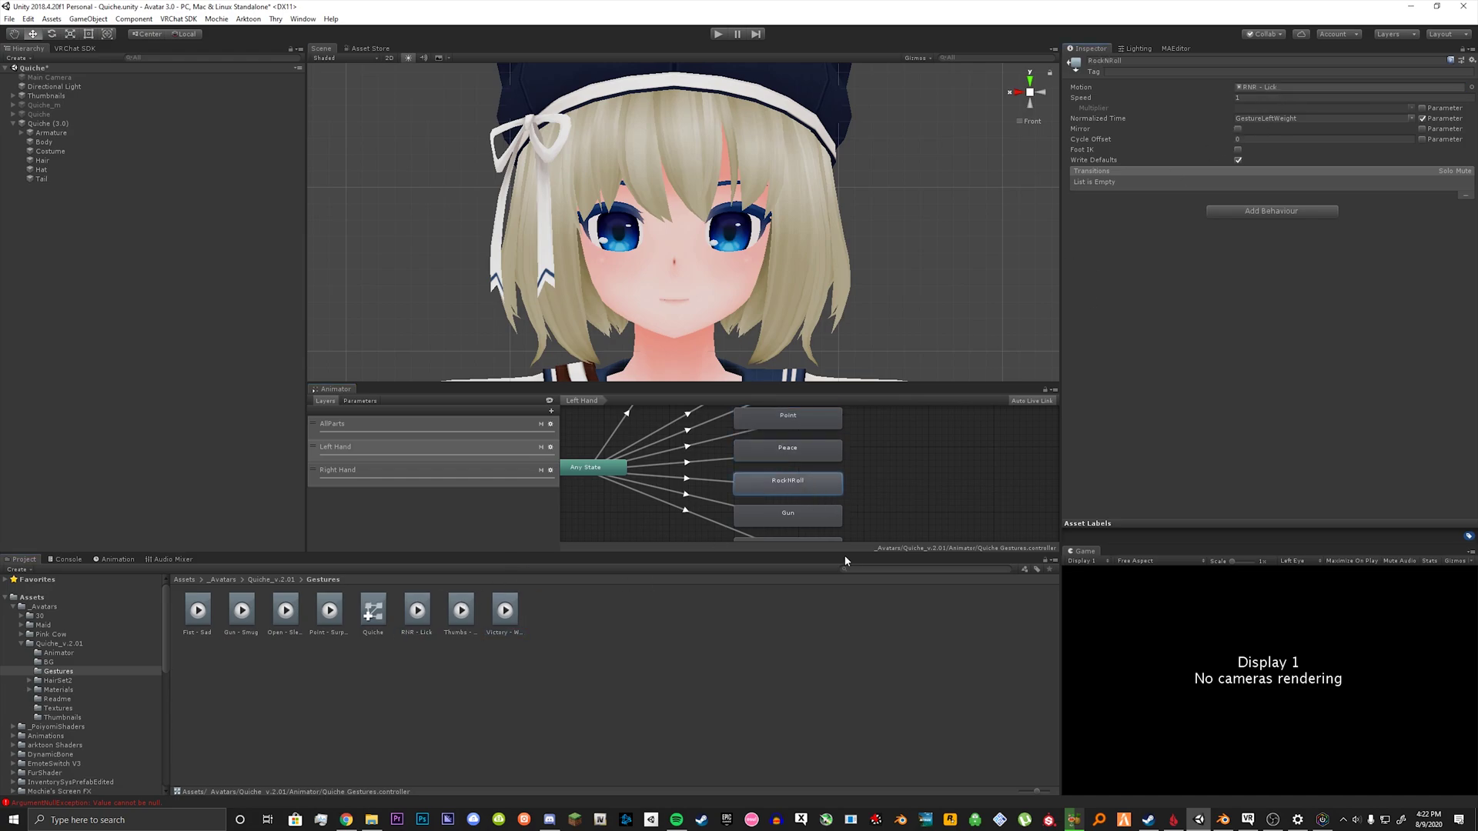
# Step: Set the Left Hand layer's Gun state motion to Gun - Smug and its Thumbs up state motion to Thumbs - Happy
pyautogui.moveTo(785, 522); pyautogui.dragTo(801, 439, button='middle')
pyautogui.scroll(1, 801, 439)
pyautogui.click(793, 433)
pyautogui.moveTo(241, 616); pyautogui.dragTo(1247, 94)
pyautogui.click(819, 468)
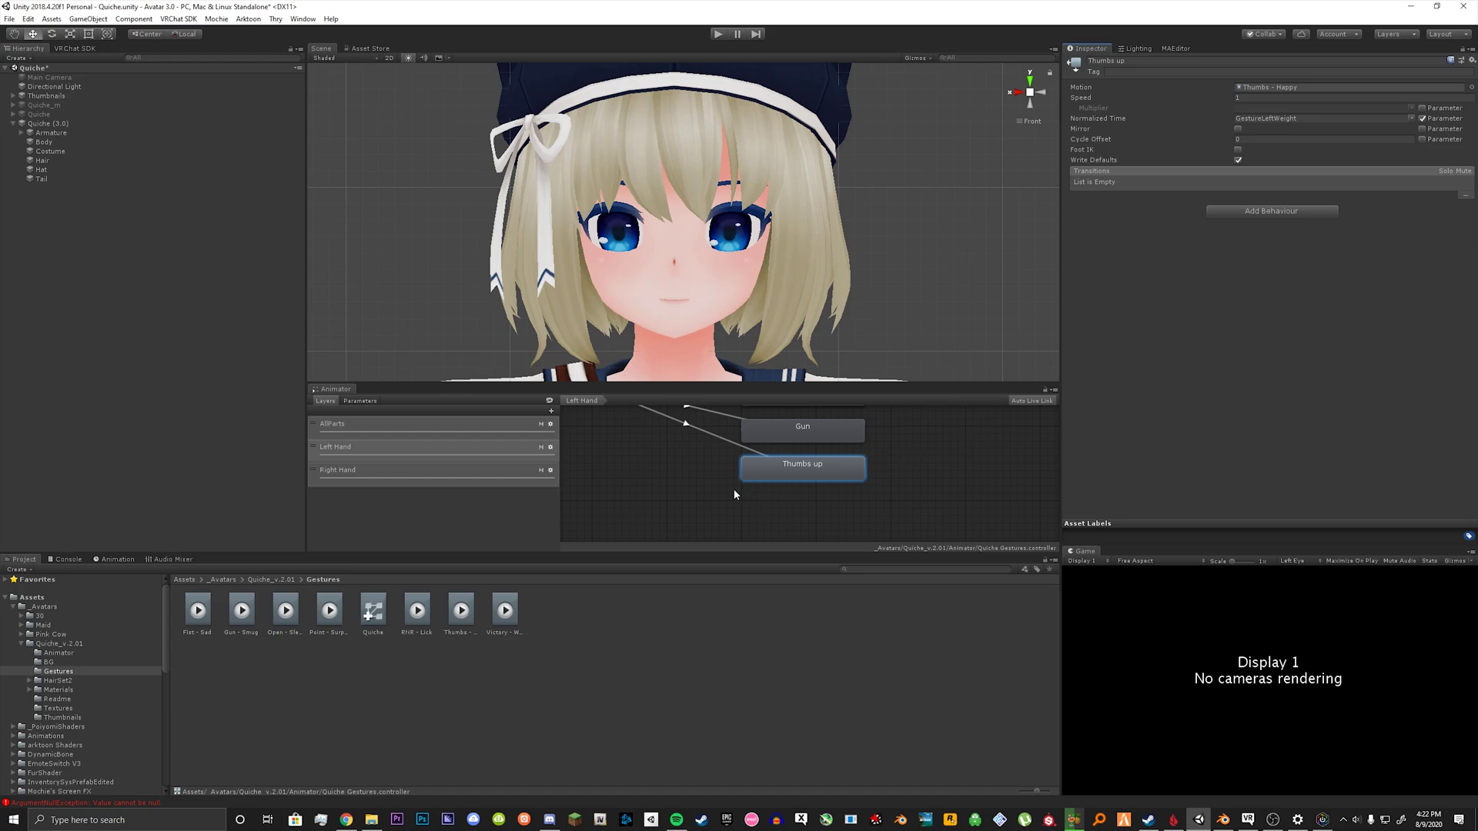
# Step: In the Right Hand layer, assign Fist - Sad and the matching Open and Point clips to the Fist, Open and Point states
pyautogui.click(387, 484)
pyautogui.moveTo(899, 469); pyautogui.dragTo(676, 482, button='middle')
pyautogui.click(762, 471)
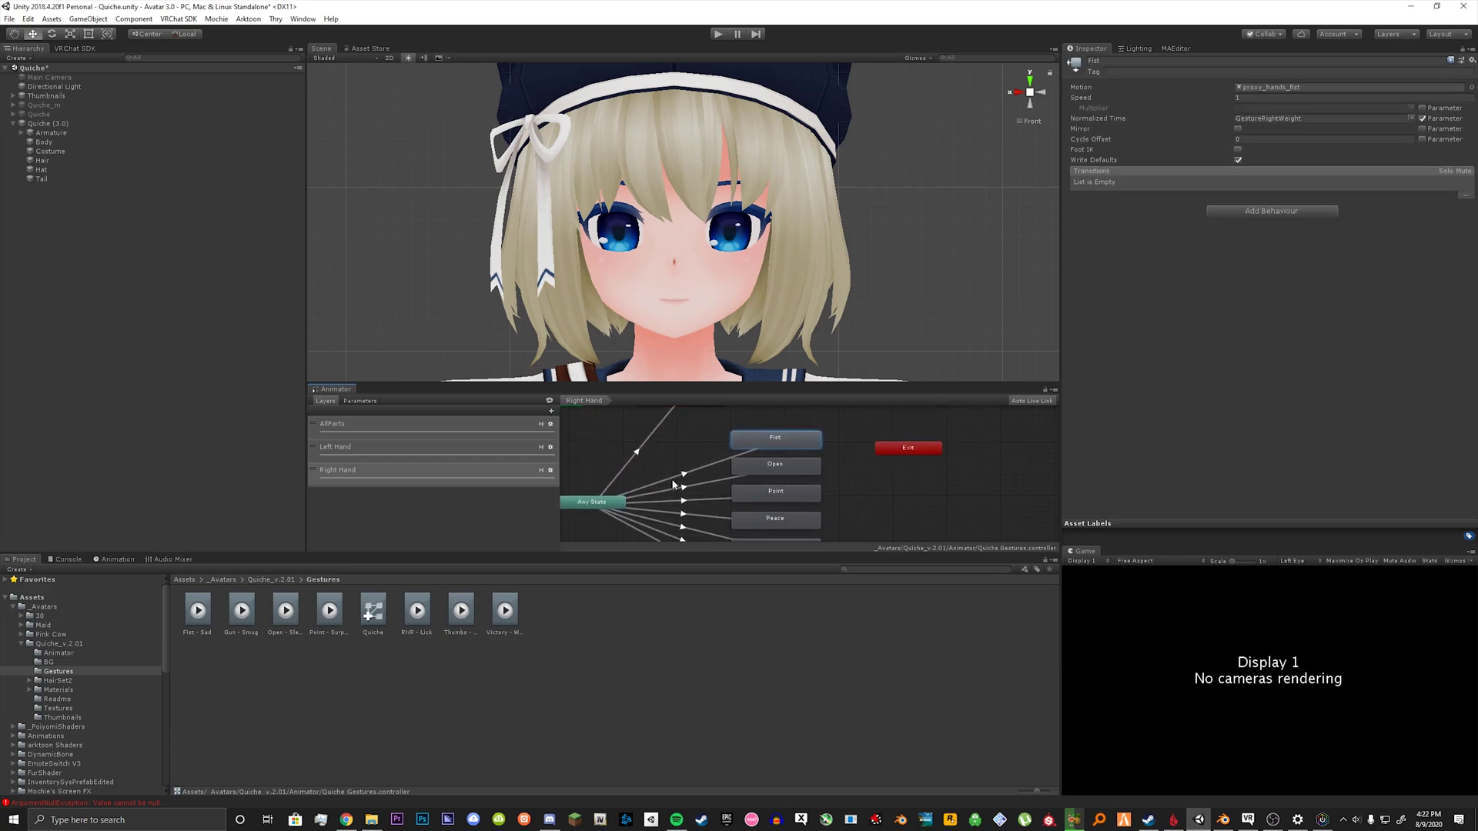
pyautogui.scroll(1, 676, 482)
pyautogui.moveTo(199, 609); pyautogui.dragTo(1255, 90)
pyautogui.click(791, 456)
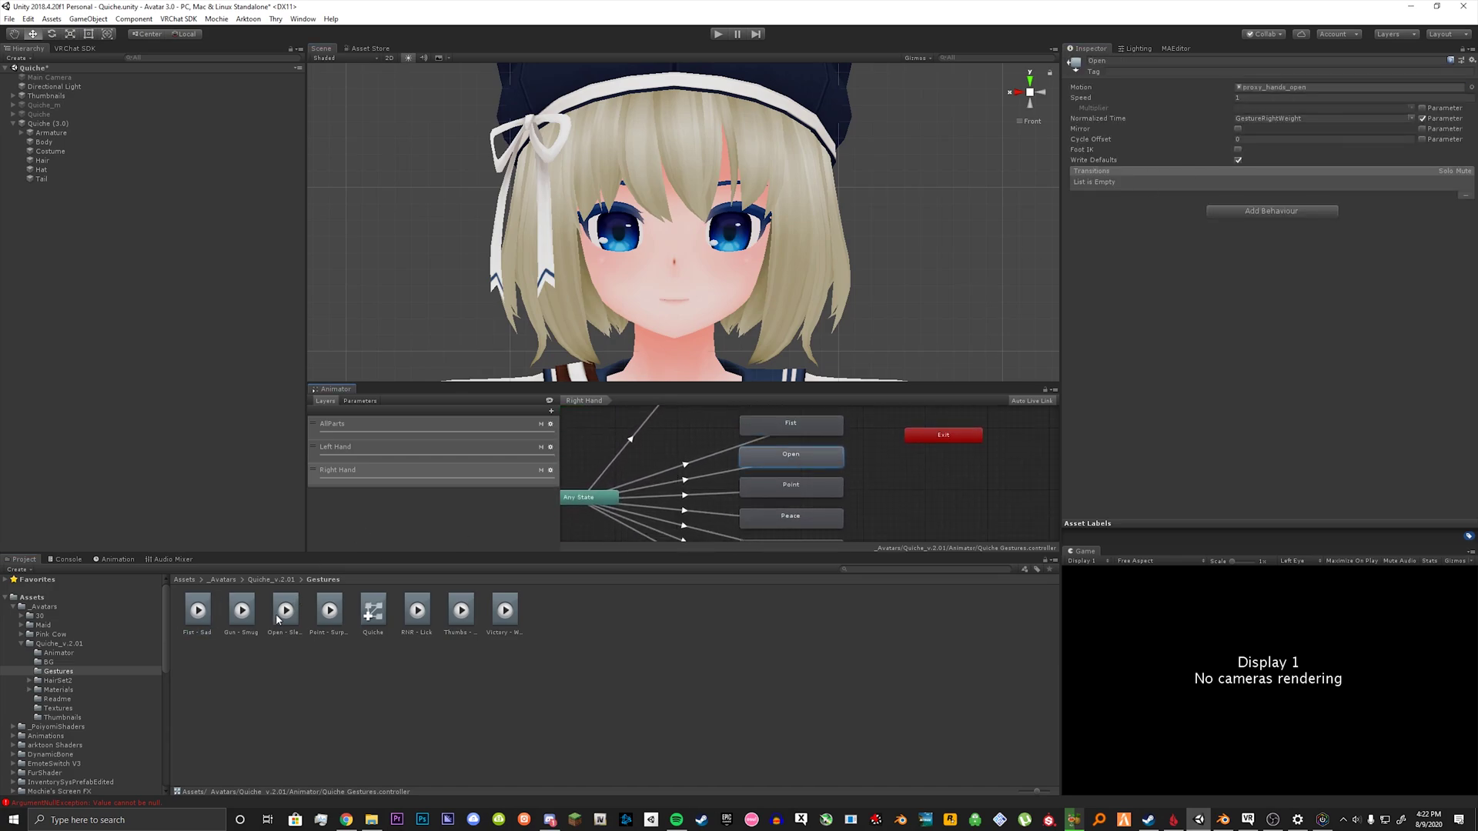
pyautogui.click(791, 487)
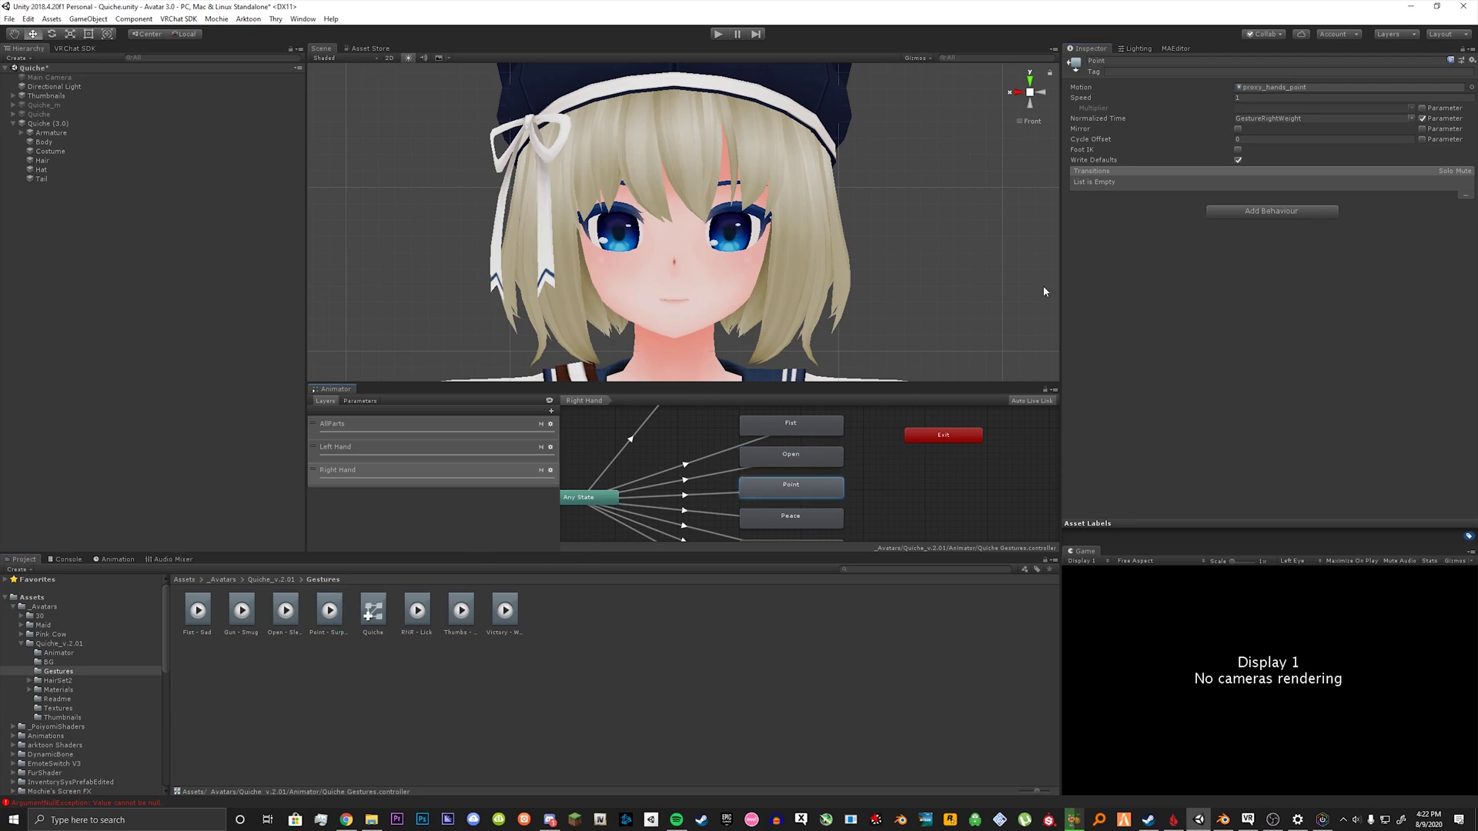
pyautogui.moveTo(1044, 291); pyautogui.dragTo(1255, 87)
# Step: Assign the Victory, RNR - Lick, Gun - Smug and Thumbs - Happy clips to the Right Hand layer's Peace, RockNRoll, Gun and Thumbs up states
pyautogui.click(787, 516)
pyautogui.moveTo(786, 516); pyautogui.dragTo(800, 476, button='middle')
pyautogui.moveTo(505, 610); pyautogui.dragTo(1255, 90)
pyautogui.moveTo(795, 510); pyautogui.dragTo(795, 452, button='middle')
pyautogui.click(794, 451)
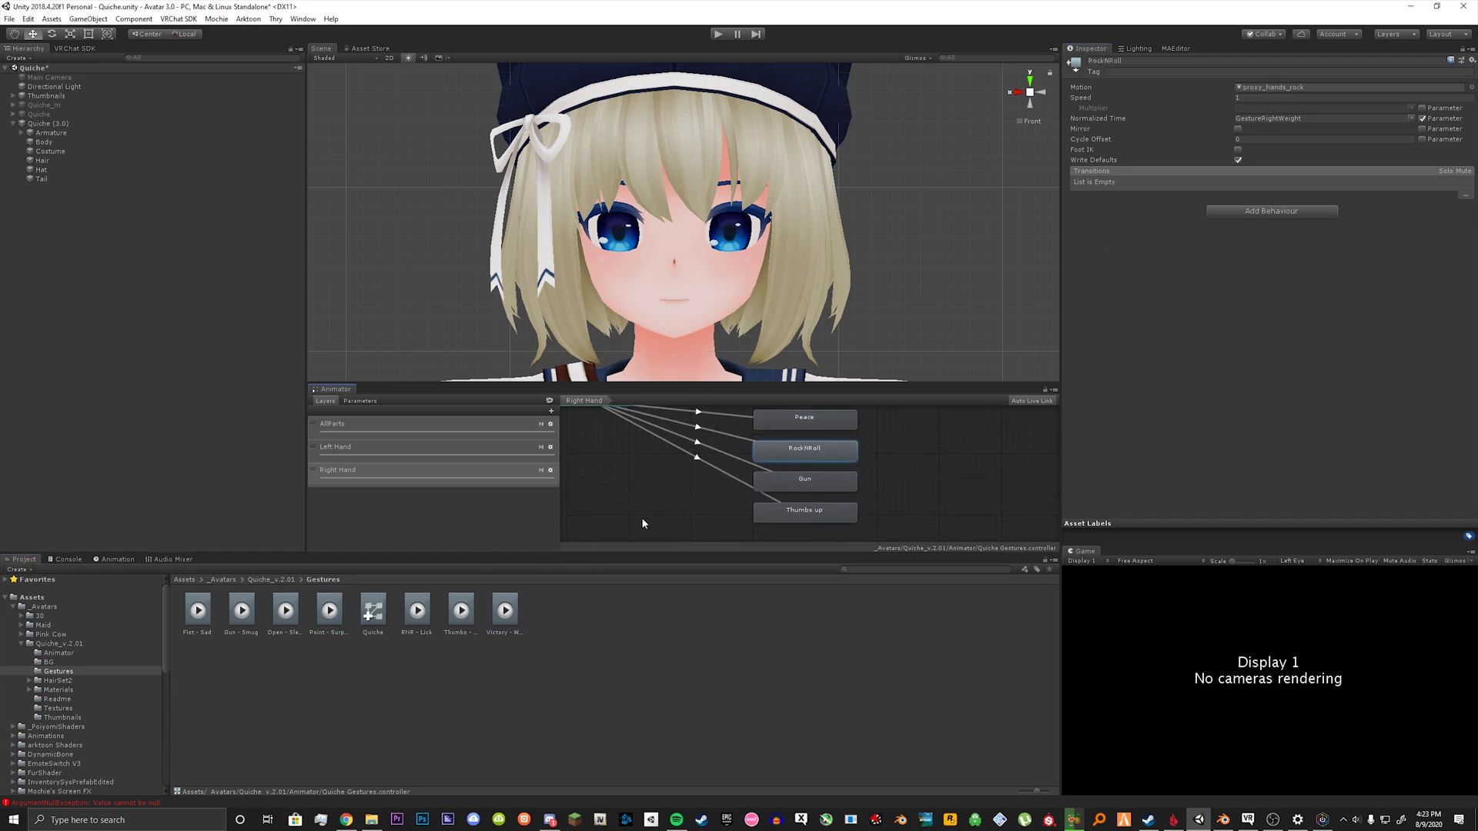
pyautogui.click(832, 485)
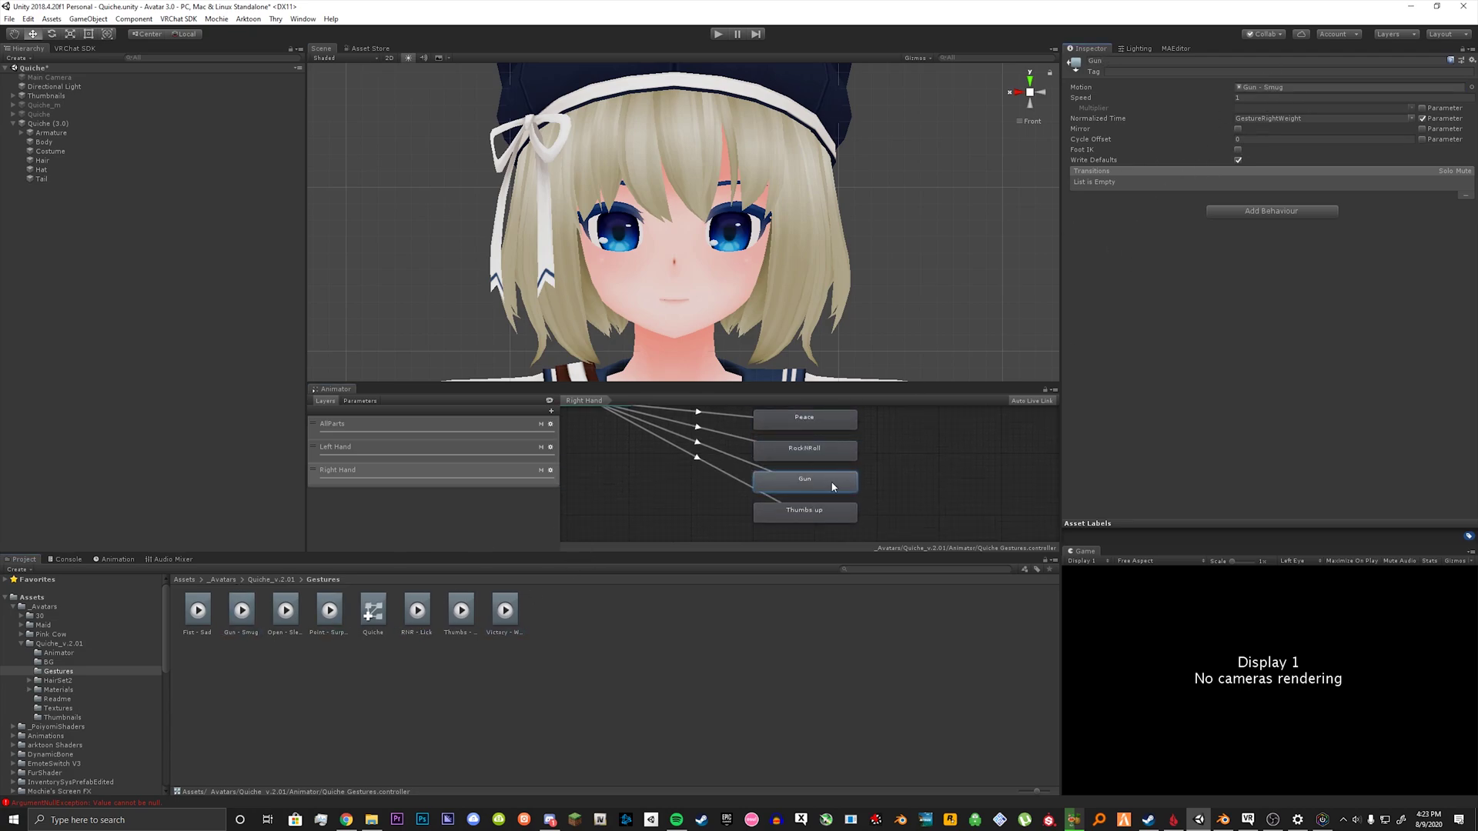
pyautogui.click(830, 513)
pyautogui.moveTo(703, 457); pyautogui.dragTo(689, 535, button='middle')
pyautogui.scroll(-3, 686, 481)
pyautogui.moveTo(689, 482); pyautogui.dragTo(713, 496, button='middle')
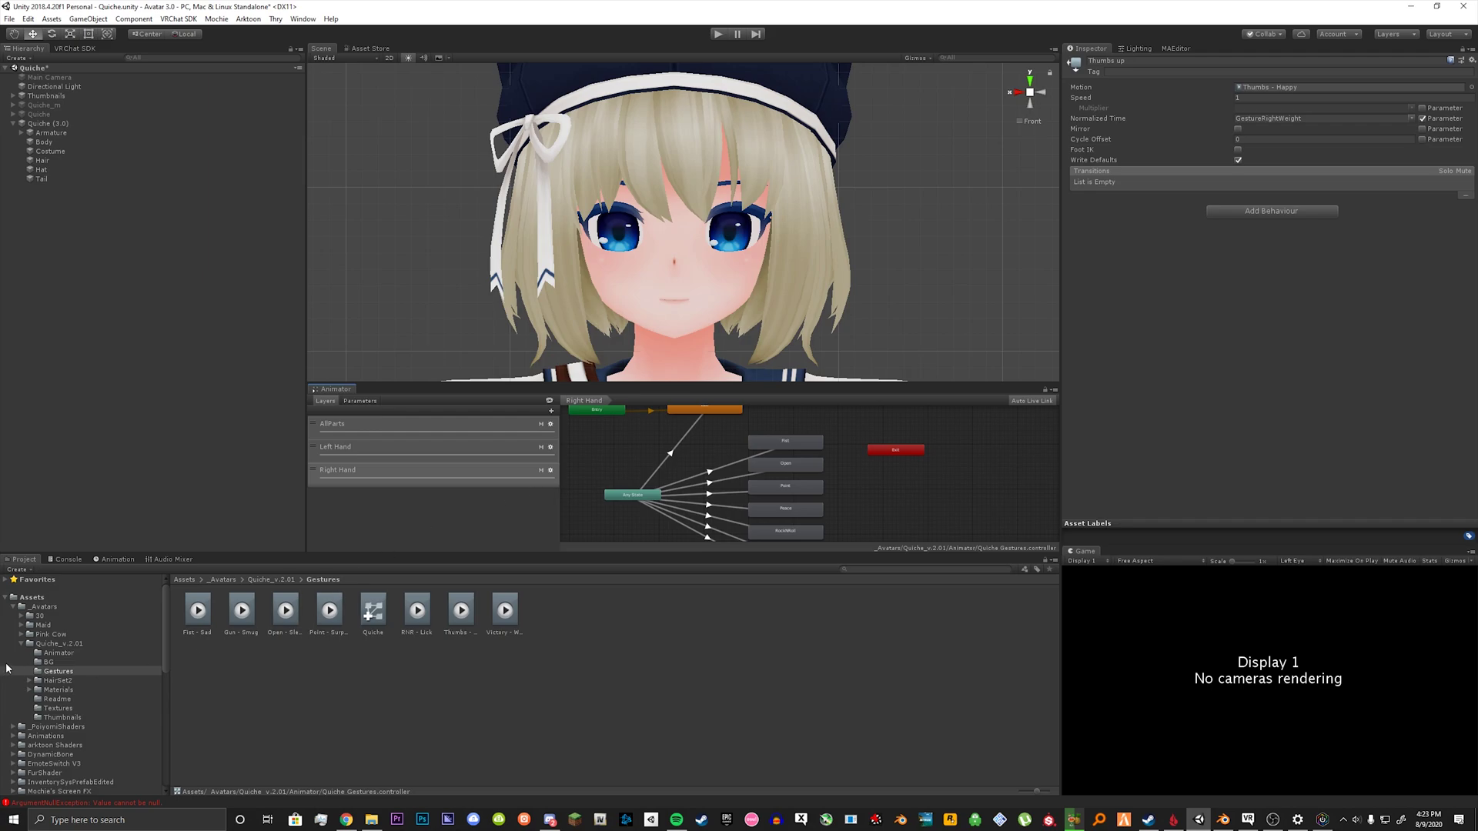
# Step: Duplicate the Quiche Gestures controller in the Animator folder and rename the copy Quiche FX
pyautogui.click(47, 653)
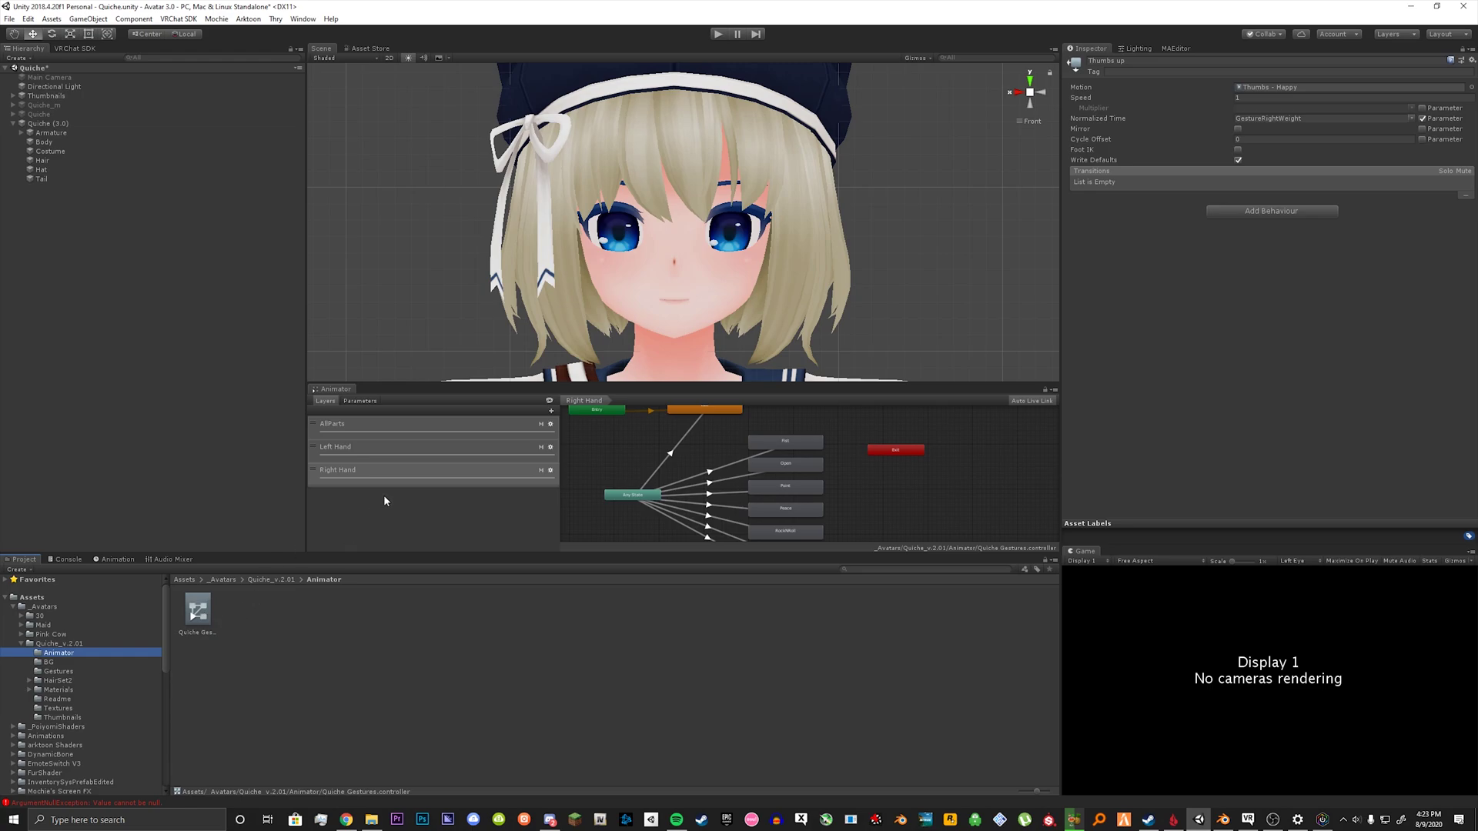
pyautogui.click(199, 614)
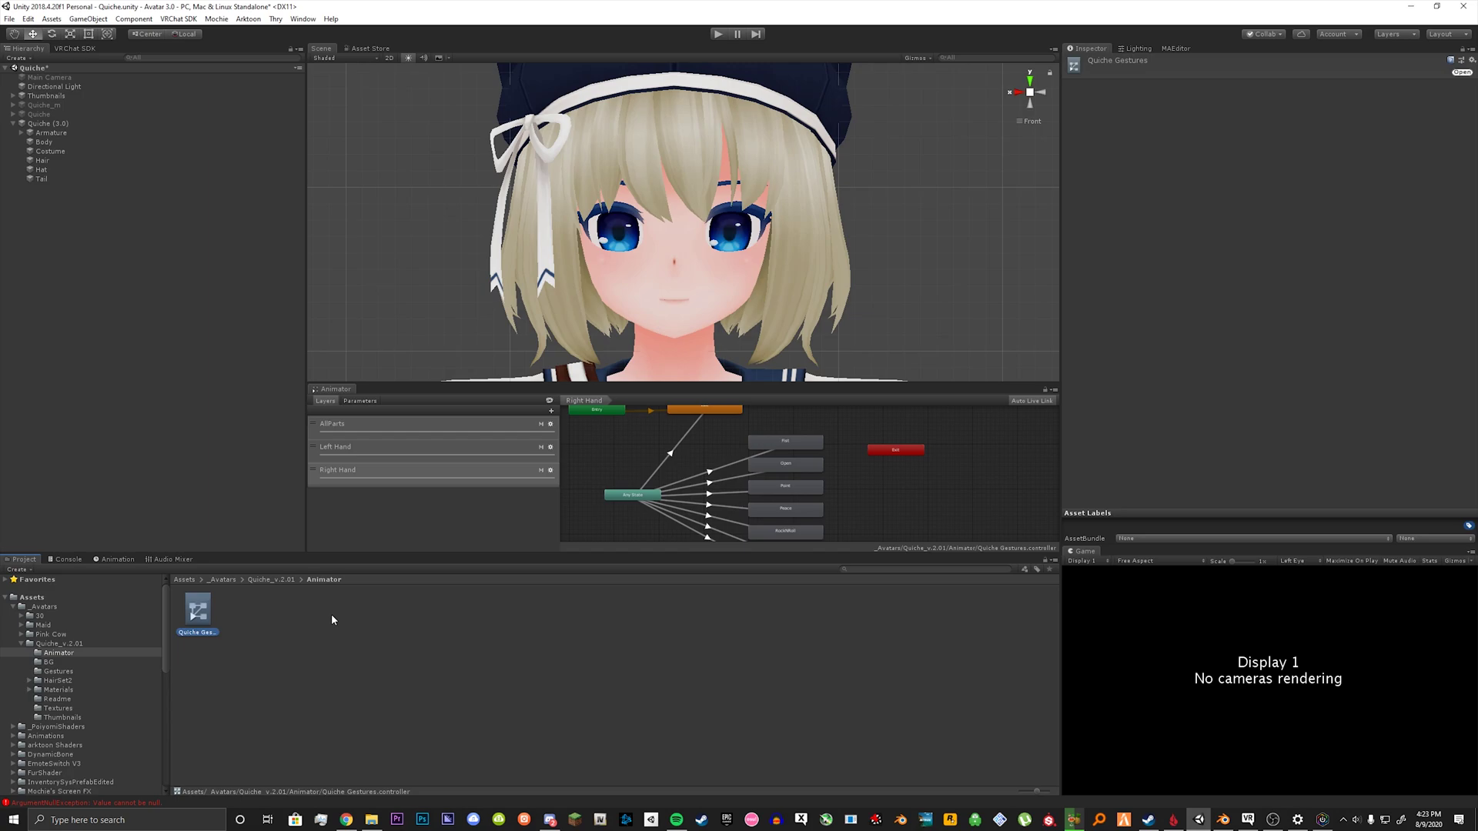
pyautogui.click(58, 671)
pyautogui.click(59, 653)
pyautogui.click(199, 615)
pyautogui.hotkey('ctrl', 'd')
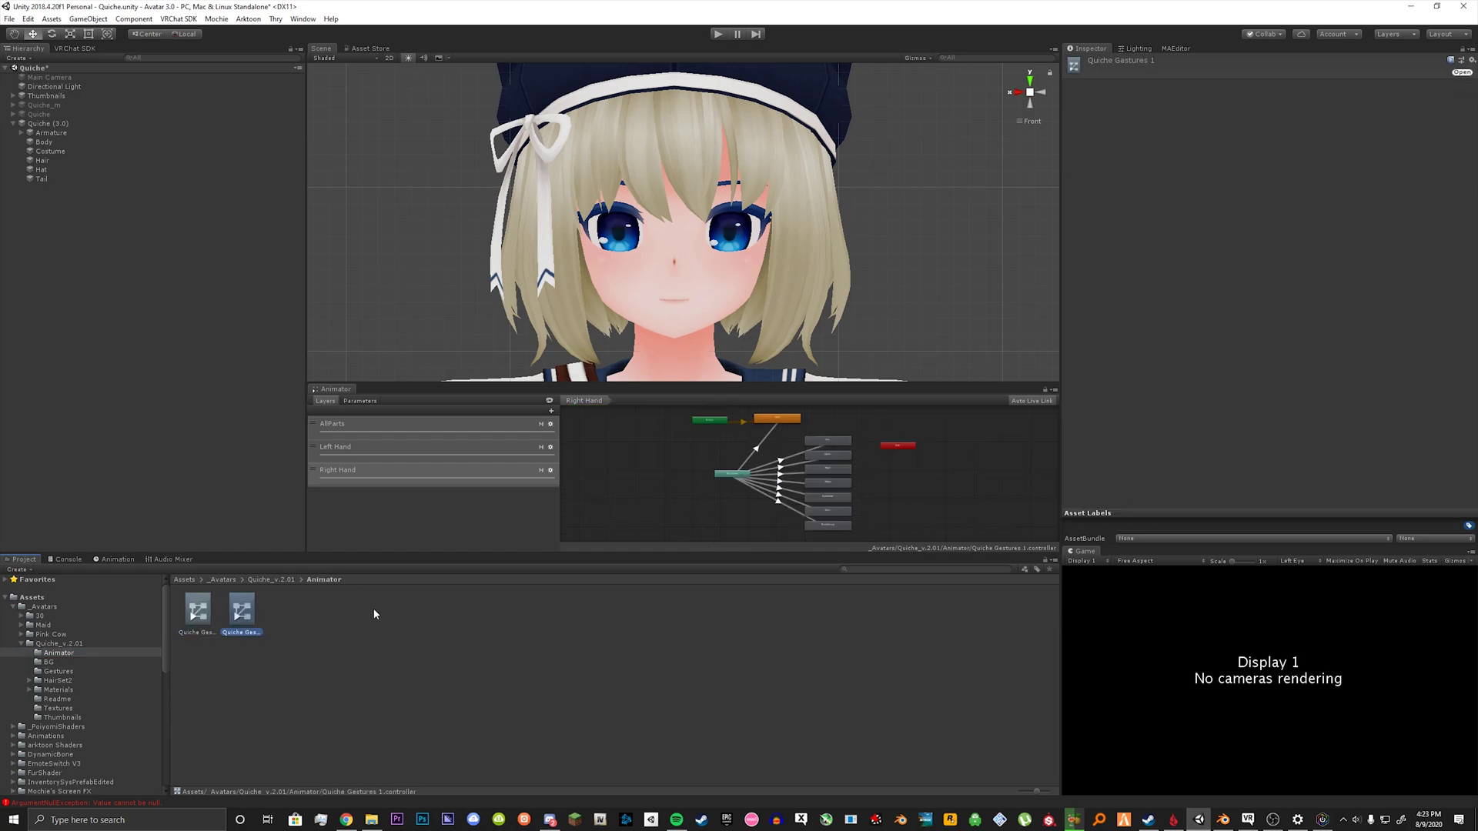
pyautogui.click(249, 633)
pyautogui.write('Quiche FX')
pyautogui.press('Return')
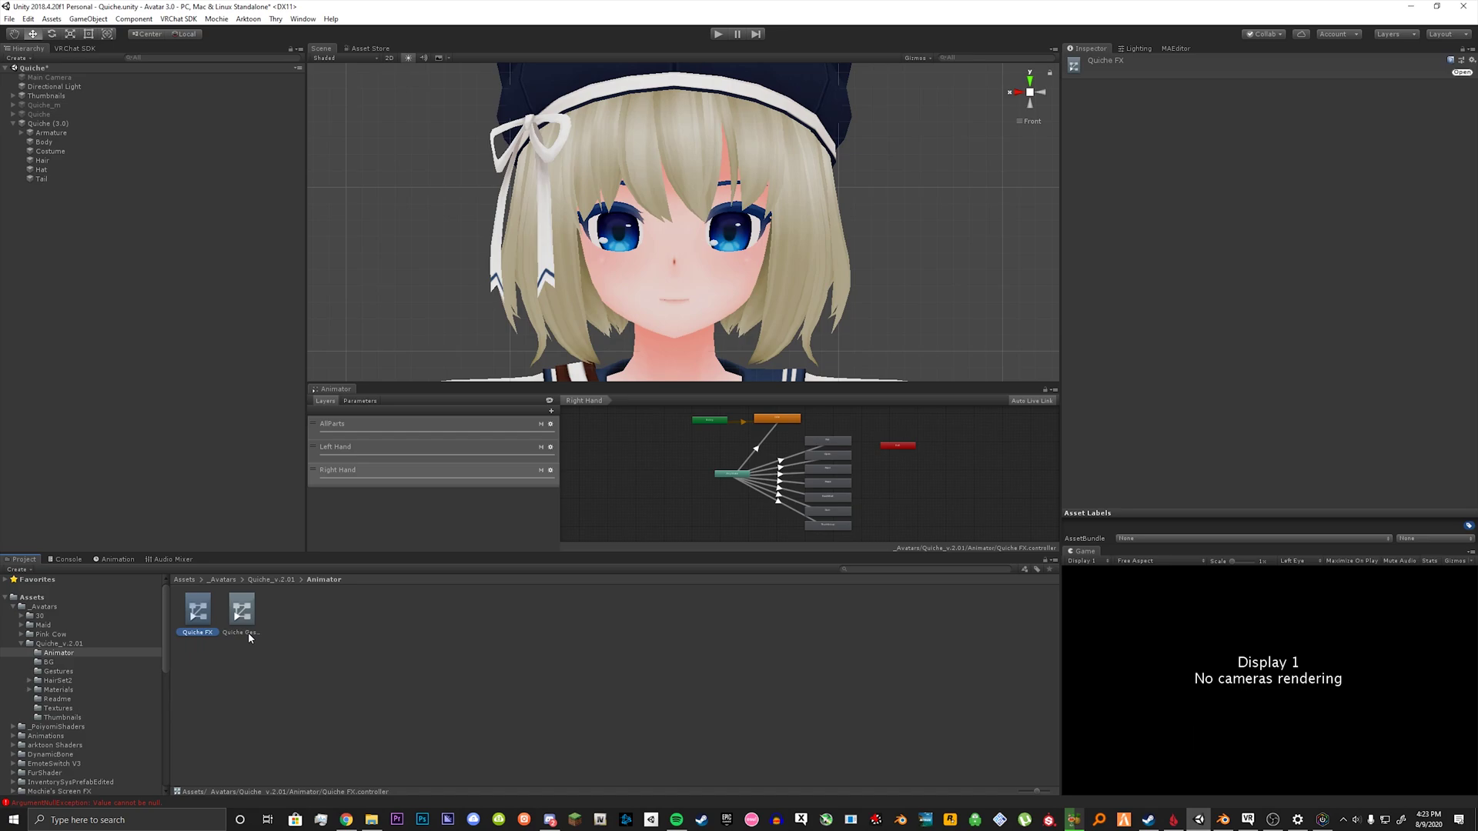
# Step: Remove the avatar masks from the AllParts, Left Hand and Right Hand layers of the Quiche FX controller
pyautogui.click(551, 424)
pyautogui.click(647, 436)
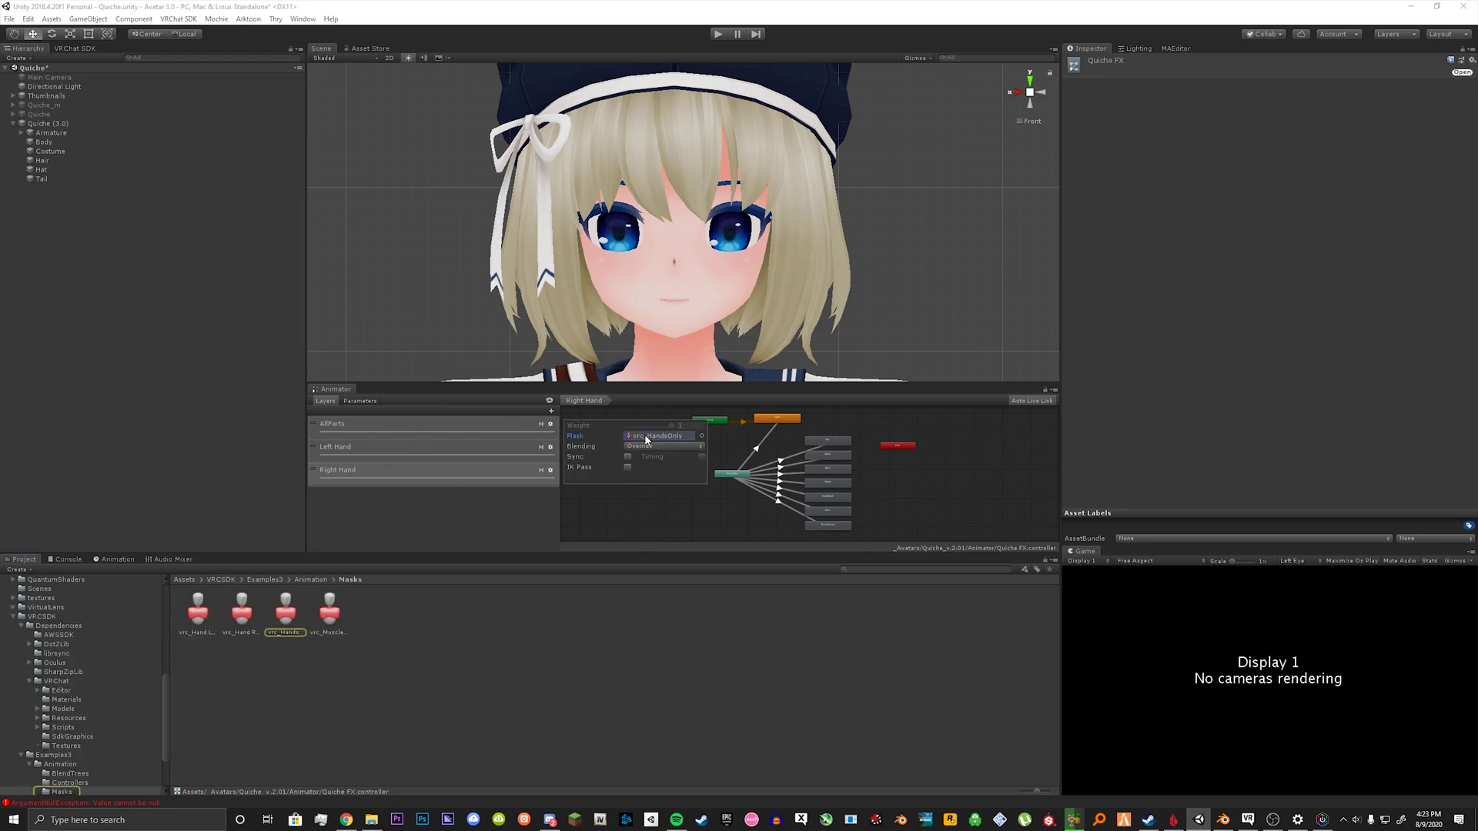
pyautogui.press('Delete')
pyautogui.click(550, 448)
pyautogui.click(652, 459)
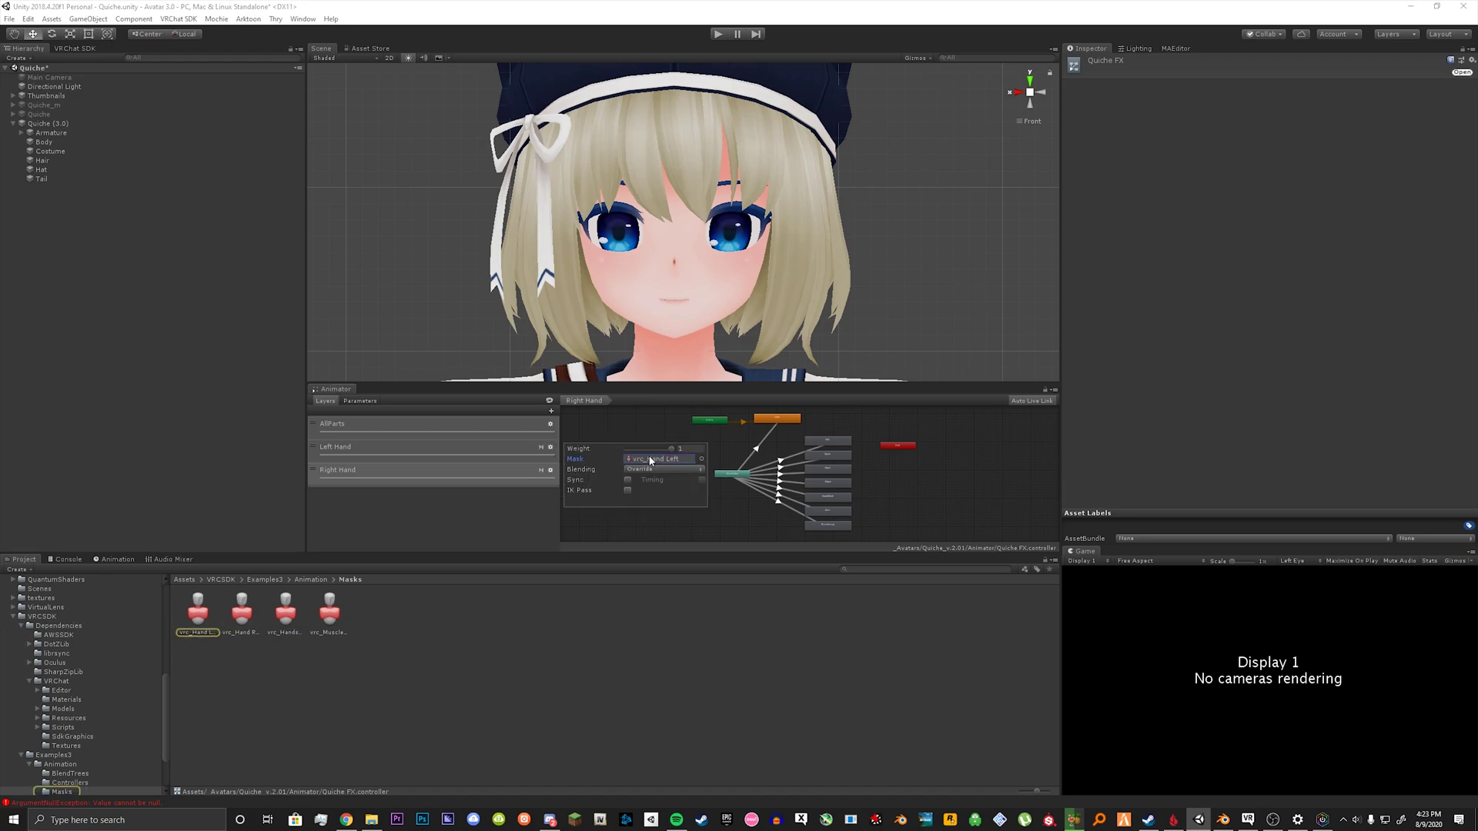
pyautogui.press('Delete')
pyautogui.click(550, 471)
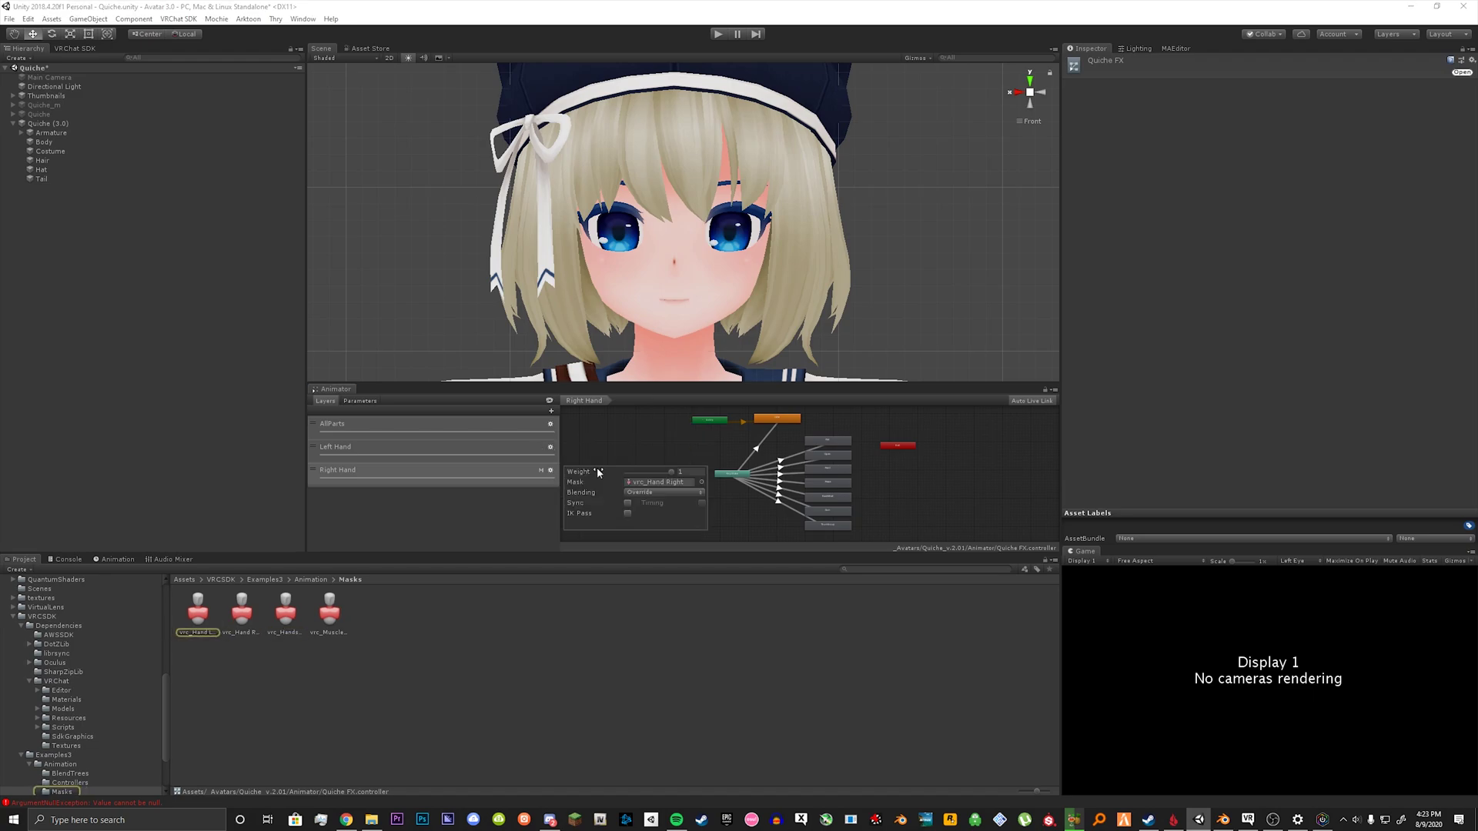
pyautogui.click(639, 482)
pyautogui.press('Delete')
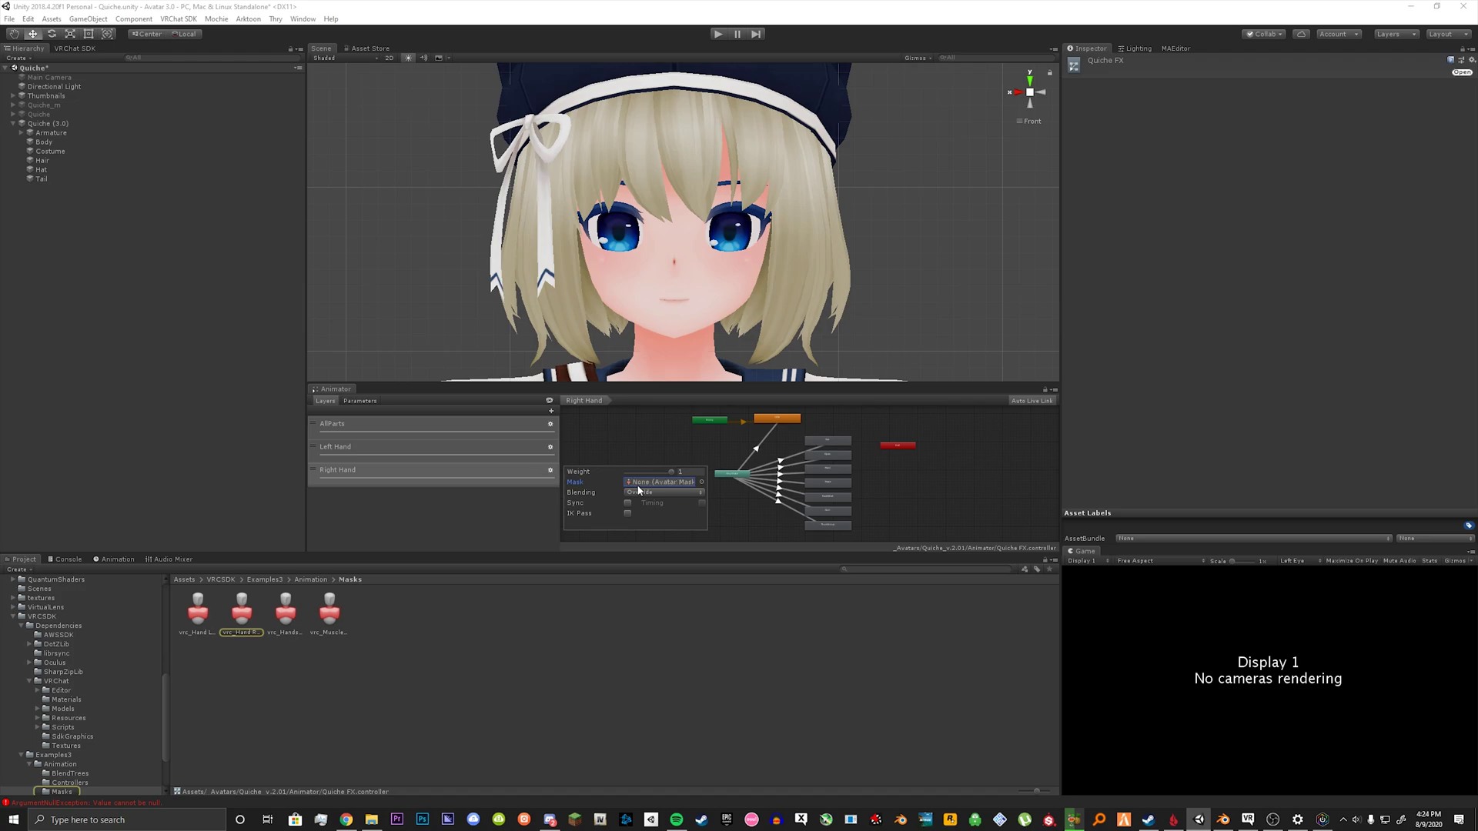
pyautogui.click(608, 458)
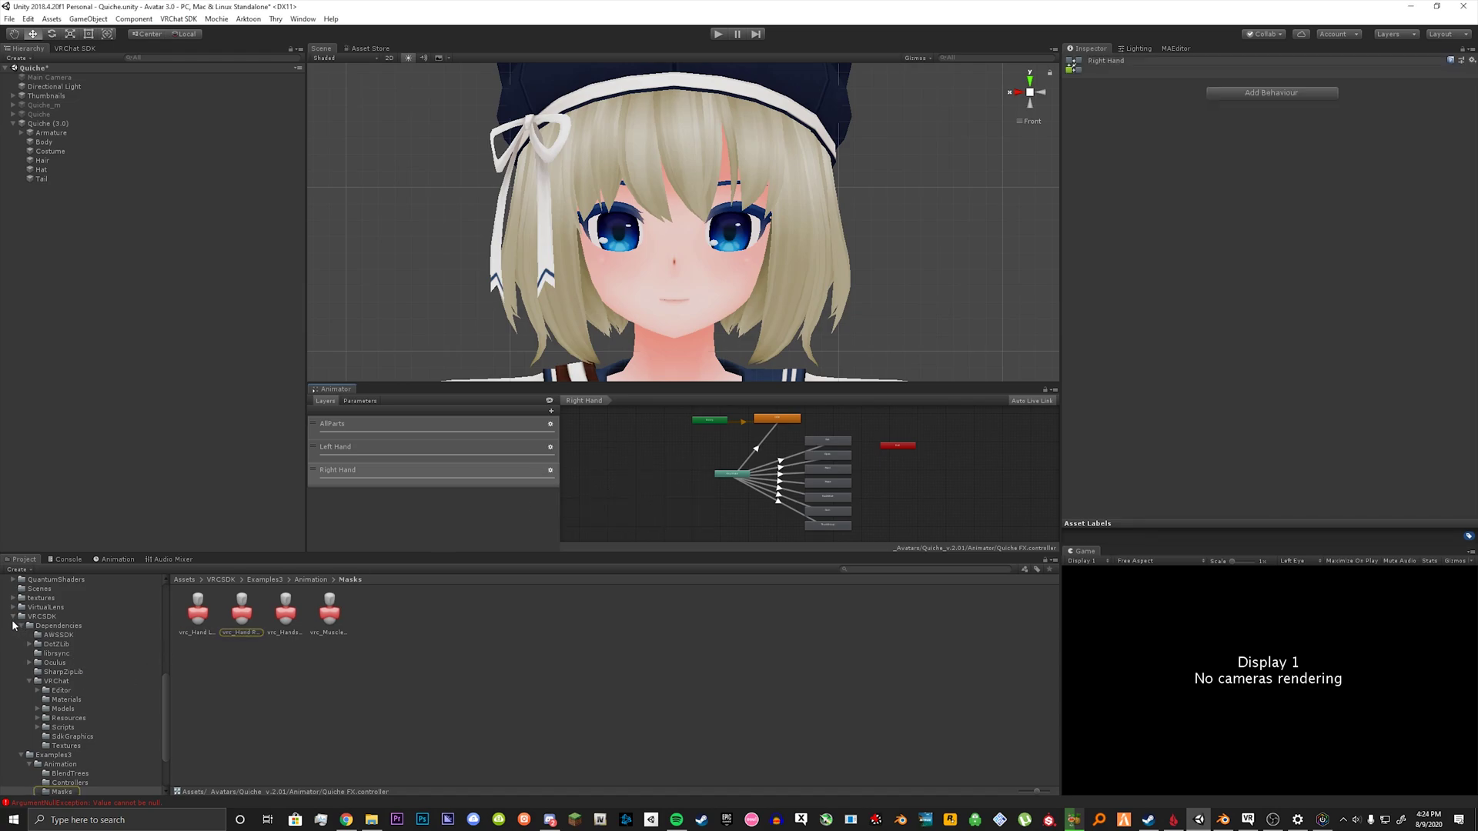
# Step: Assign Quiche FX and Quiche Gestures from the Animator folder to the FX and Gesture playable layers of Quiche (3.0)'s avatar descriptor
pyautogui.scroll(15, 58, 638)
pyautogui.click(61, 645)
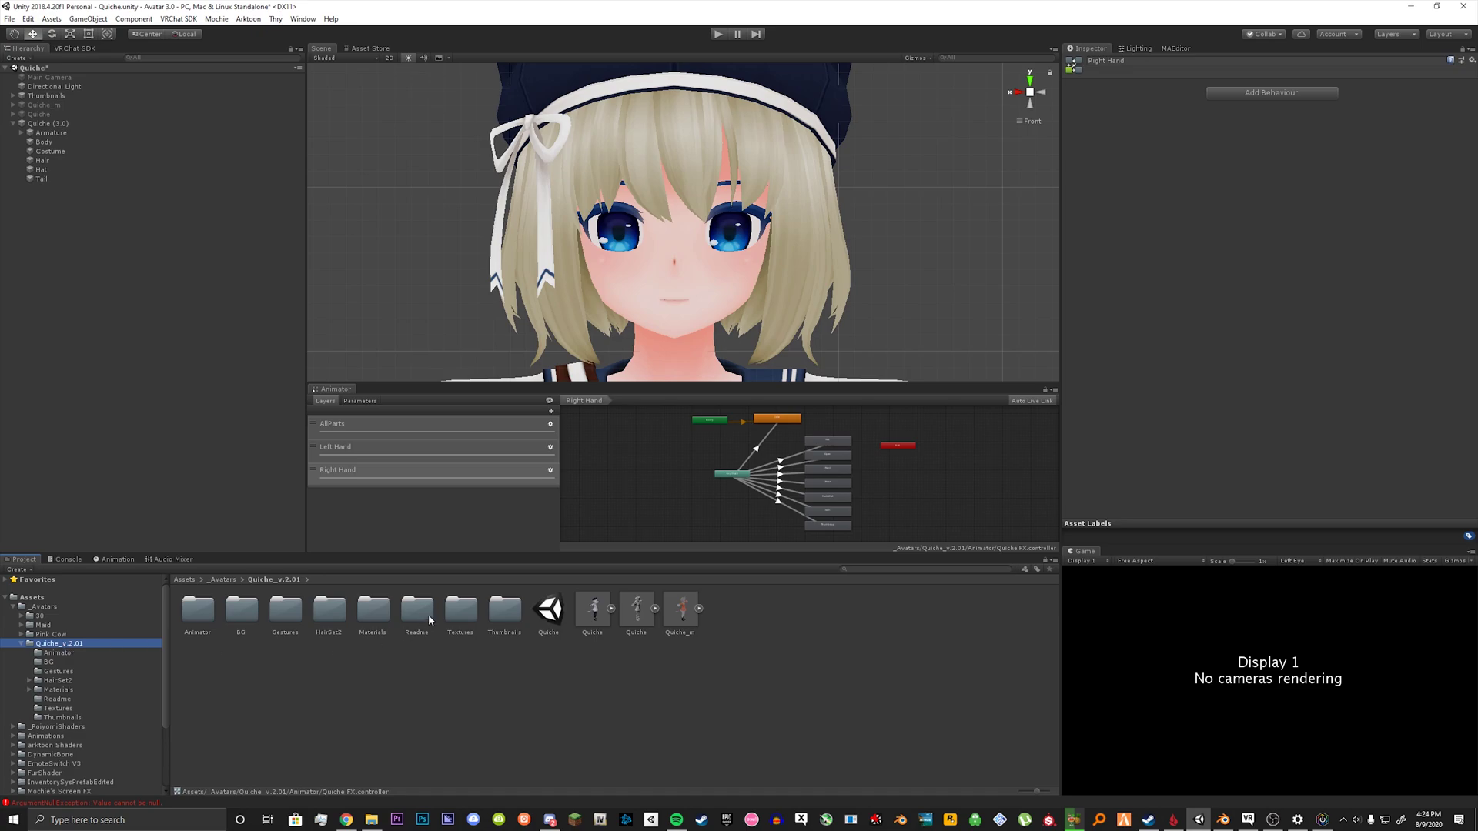
pyautogui.click(59, 653)
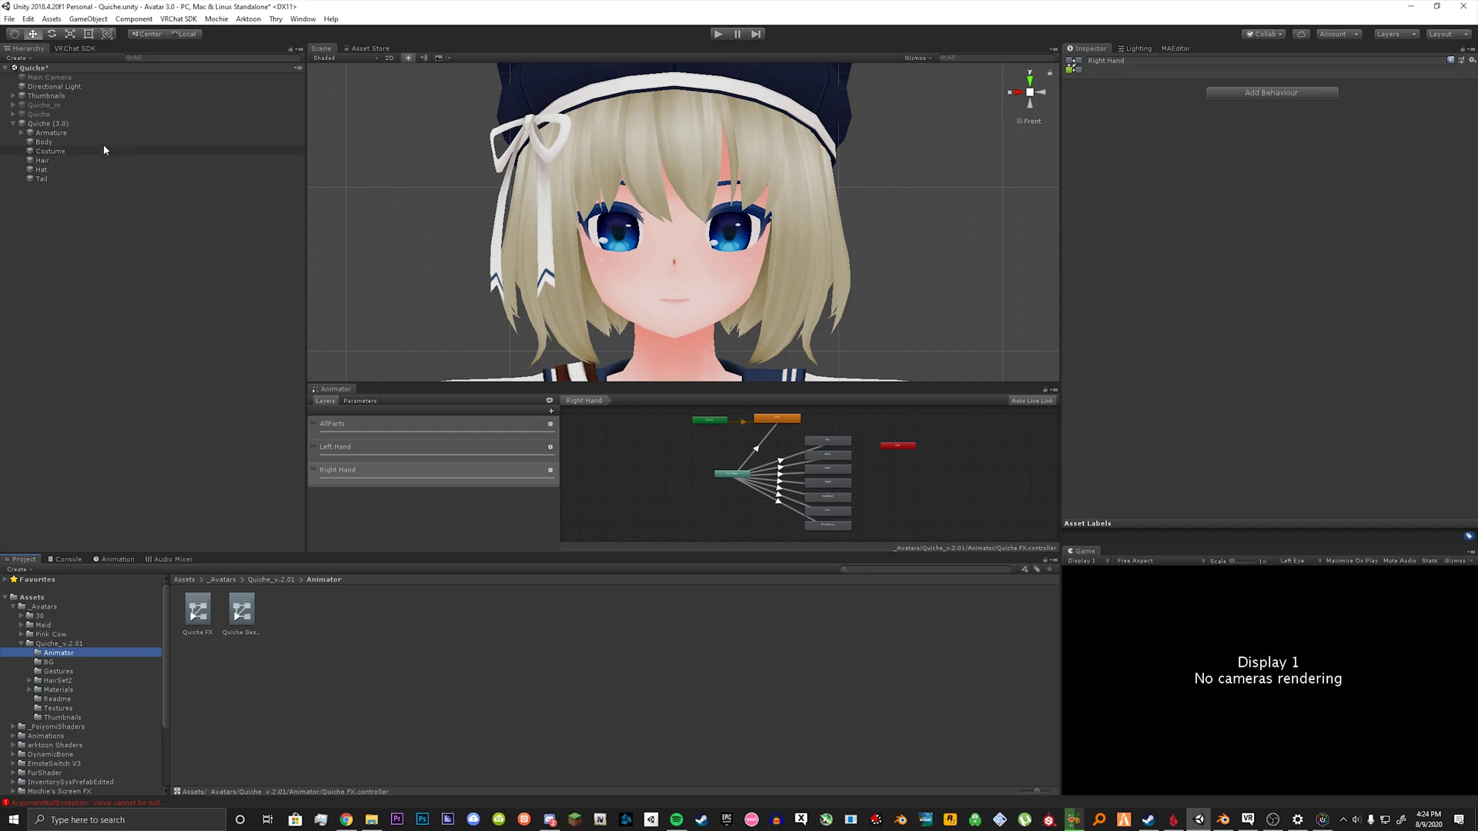
pyautogui.click(104, 123)
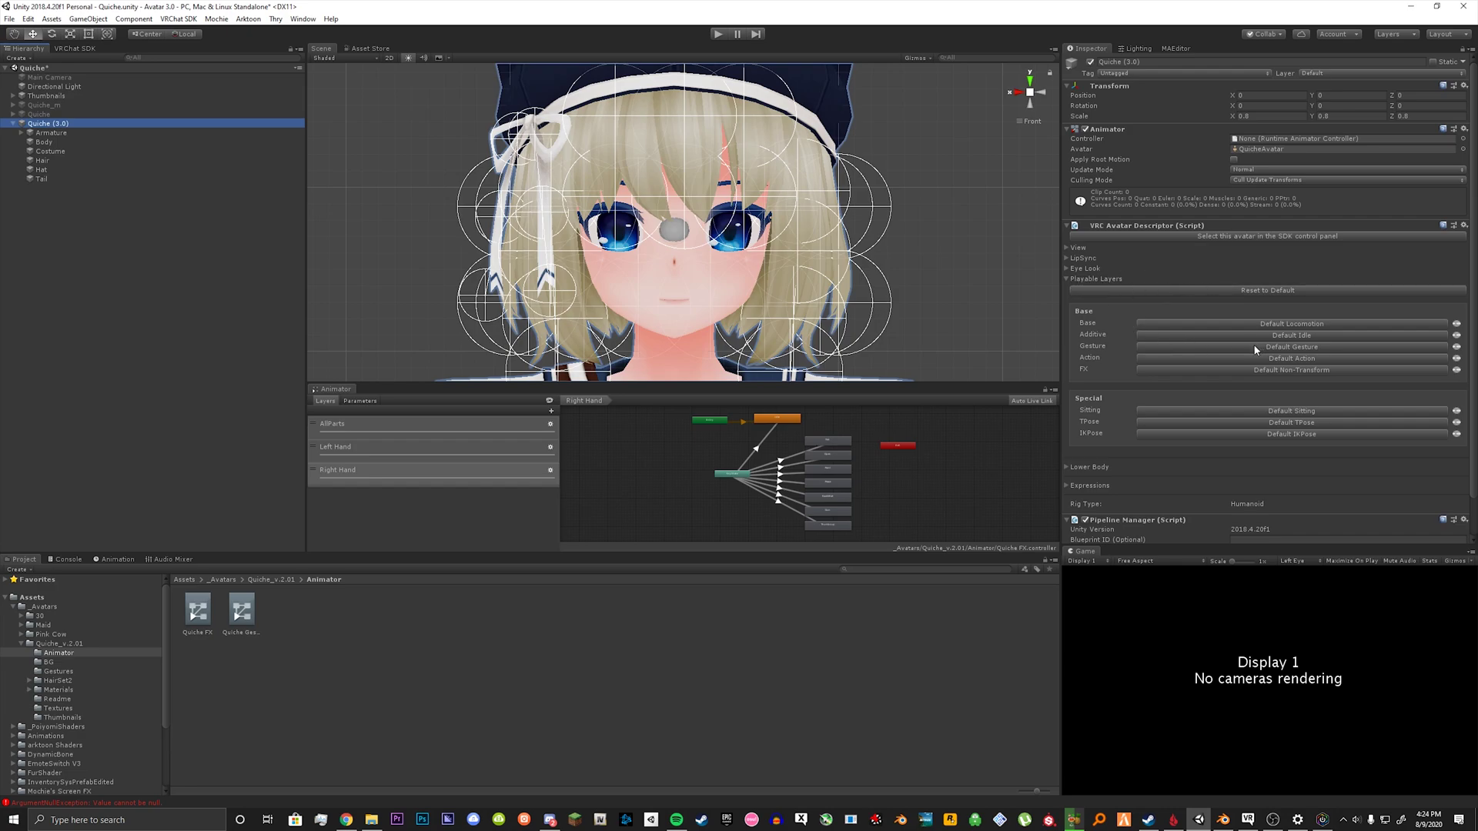
pyautogui.click(1276, 347)
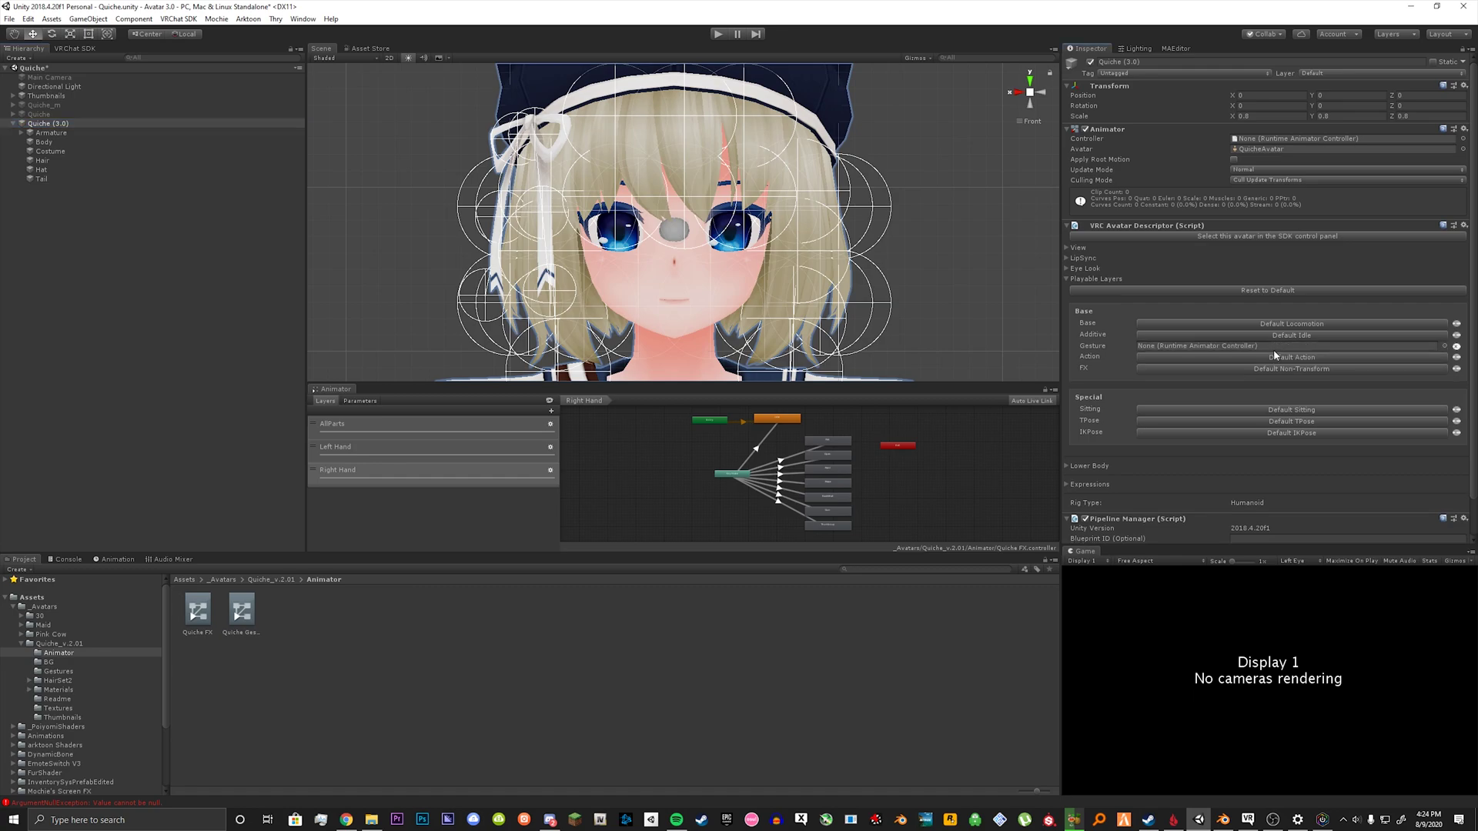
pyautogui.click(1269, 369)
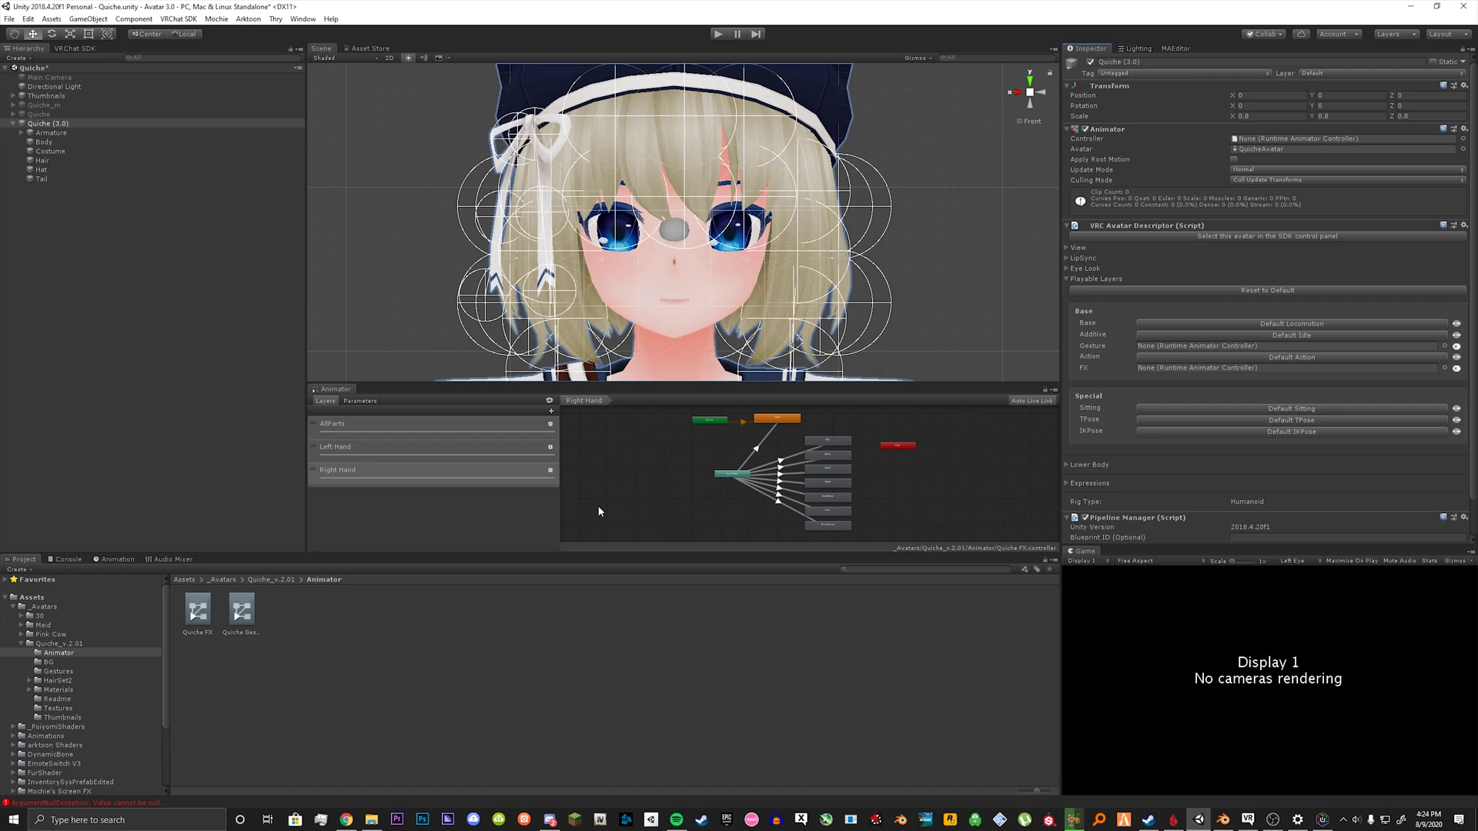
pyautogui.moveTo(194, 616); pyautogui.dragTo(1155, 368)
pyautogui.moveTo(238, 614); pyautogui.dragTo(1178, 348)
pyautogui.scroll(-1, 1128, 403)
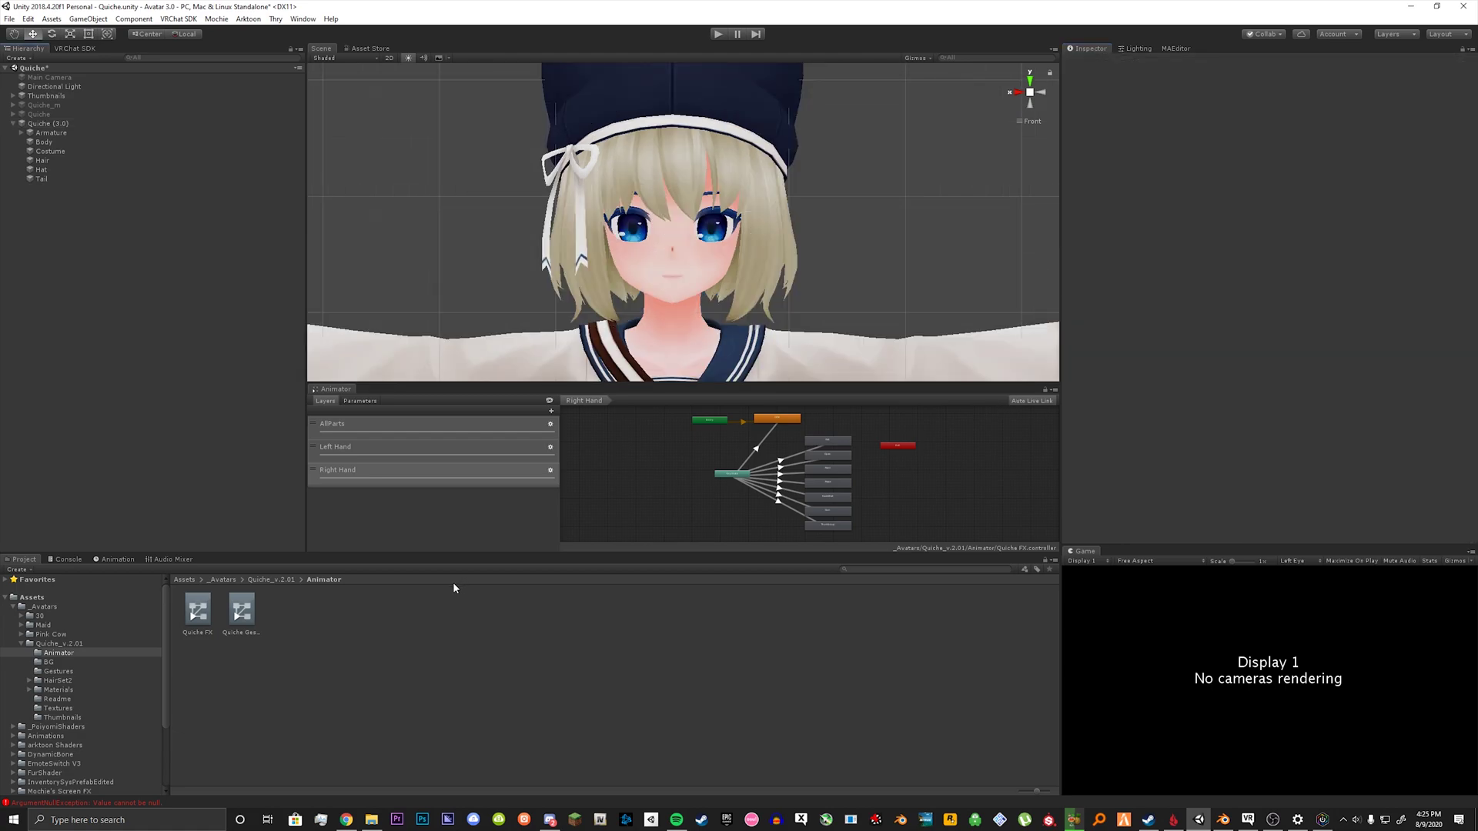
# Step: Build the Quiche (3.0) avatar for offline testing with the VRChat SDK and acknowledge the finished build
pyautogui.click(75, 49)
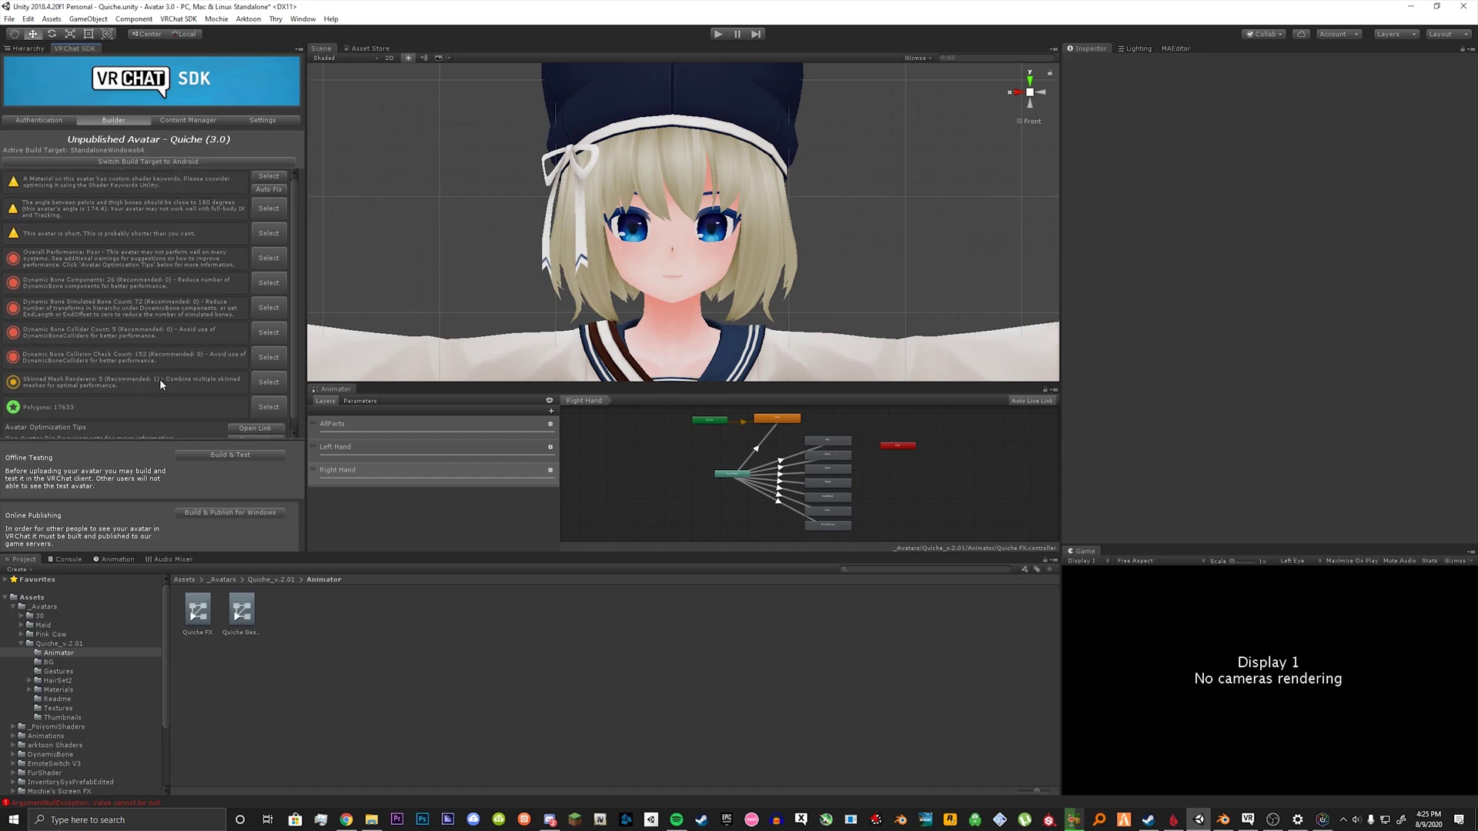
pyautogui.click(223, 454)
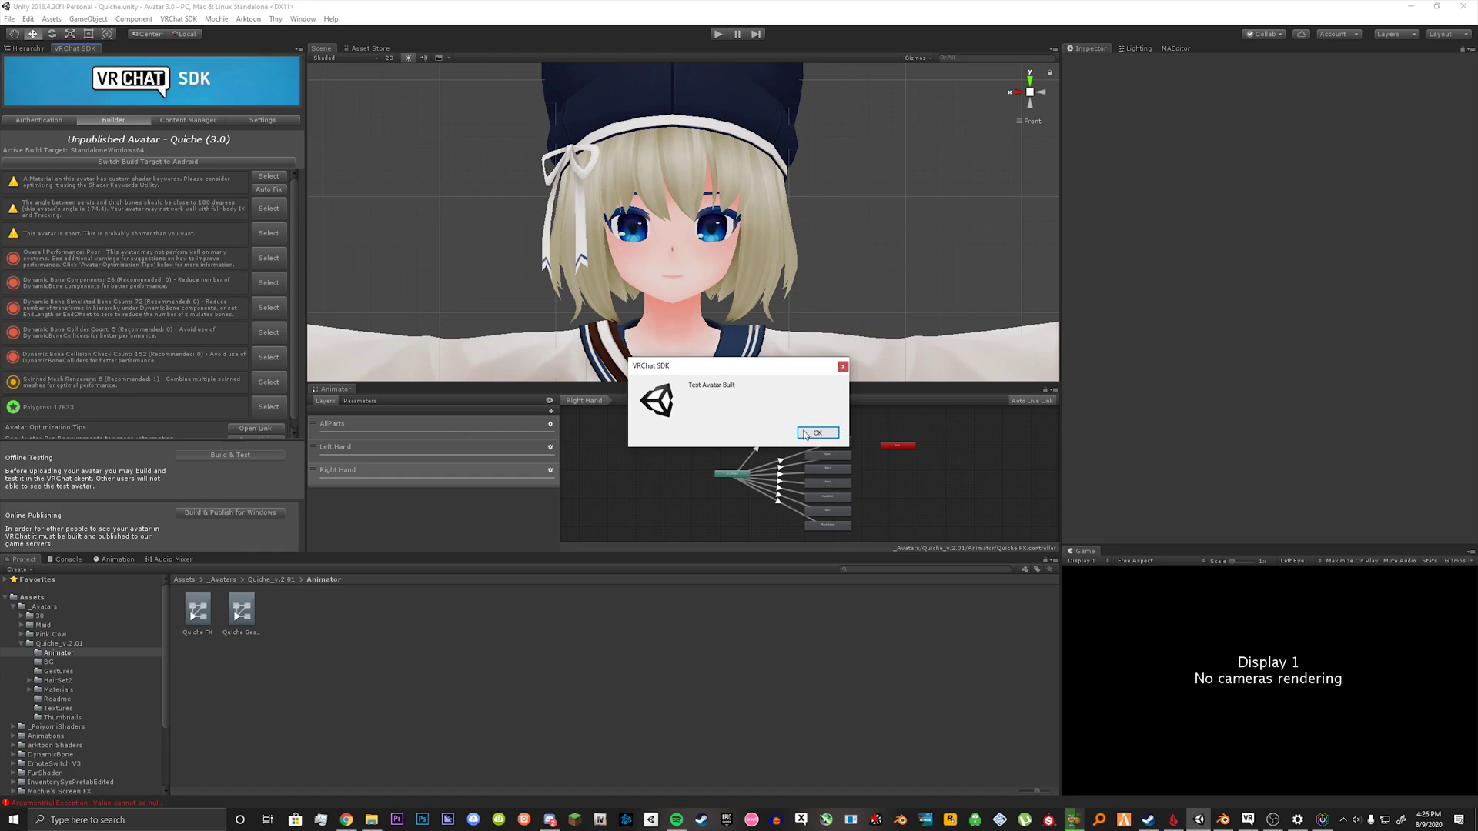
pyautogui.click(816, 433)
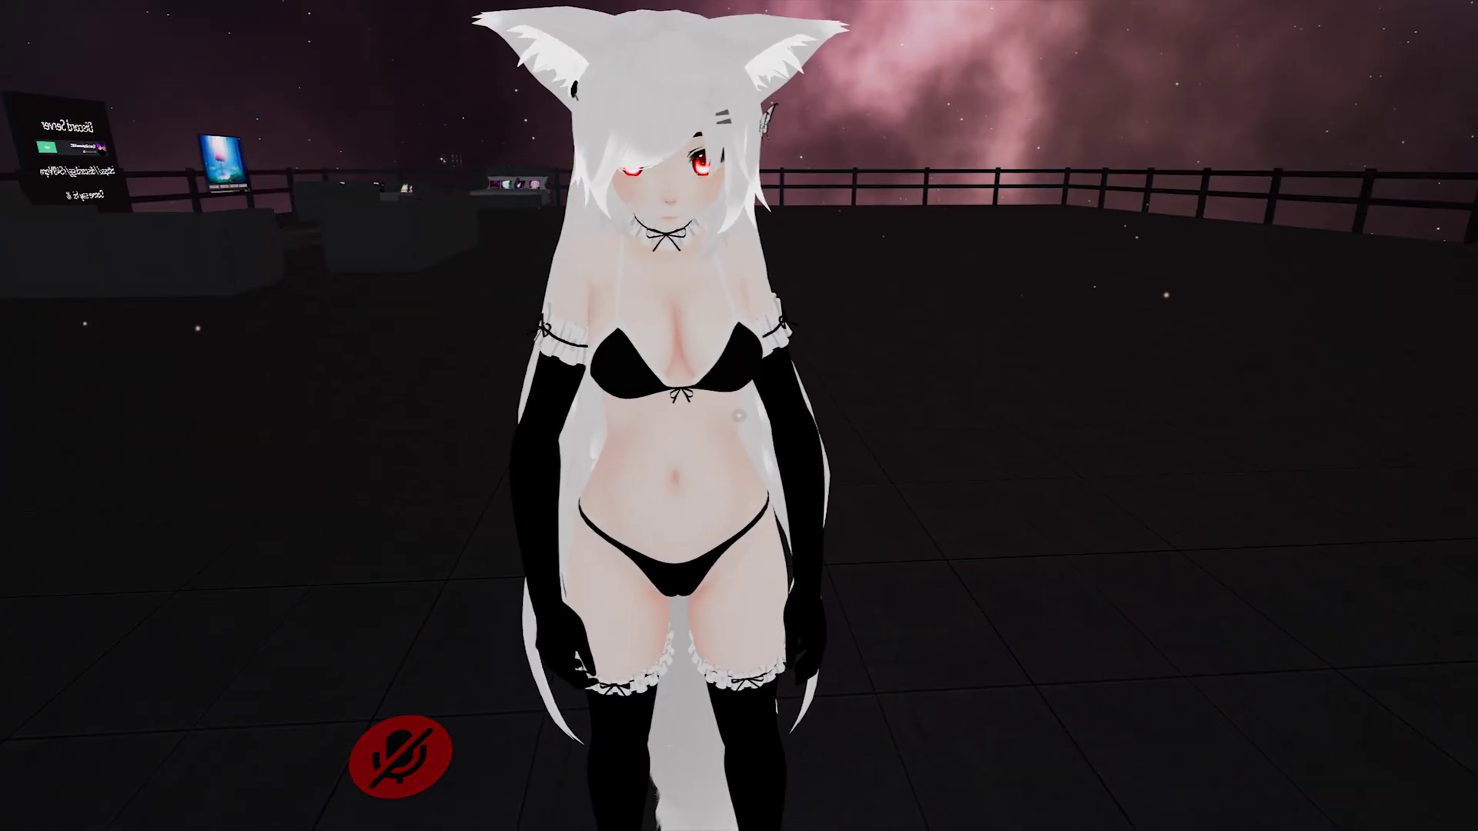
# Step: In the VRChat client, change the current avatar to the SDK: Quiche (3.0) test build and leave the avatar menu
pyautogui.press('Escape')
pyautogui.click(738, 416)
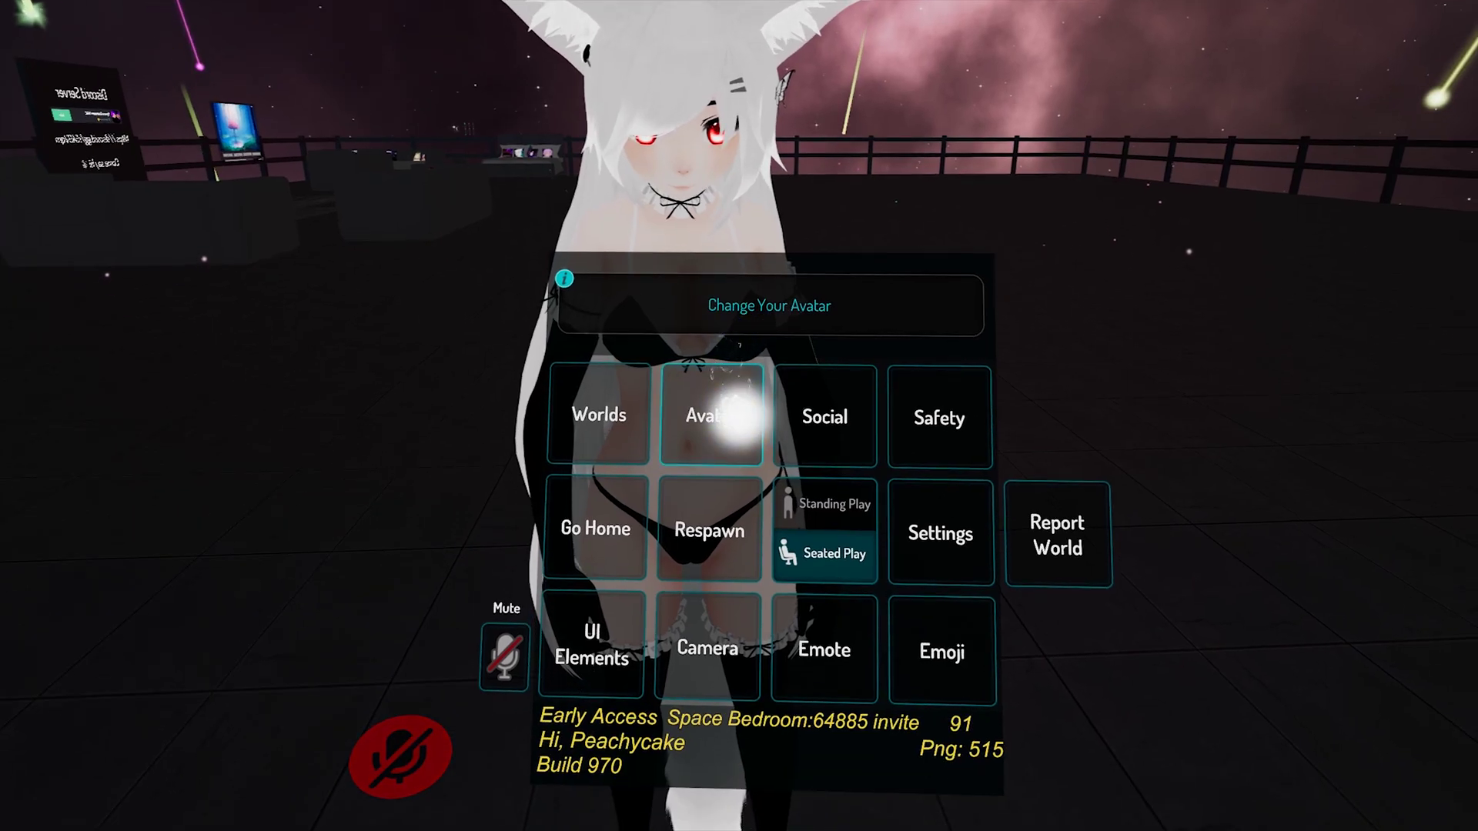
pyautogui.click(735, 419)
pyautogui.scroll(-3, 770, 346)
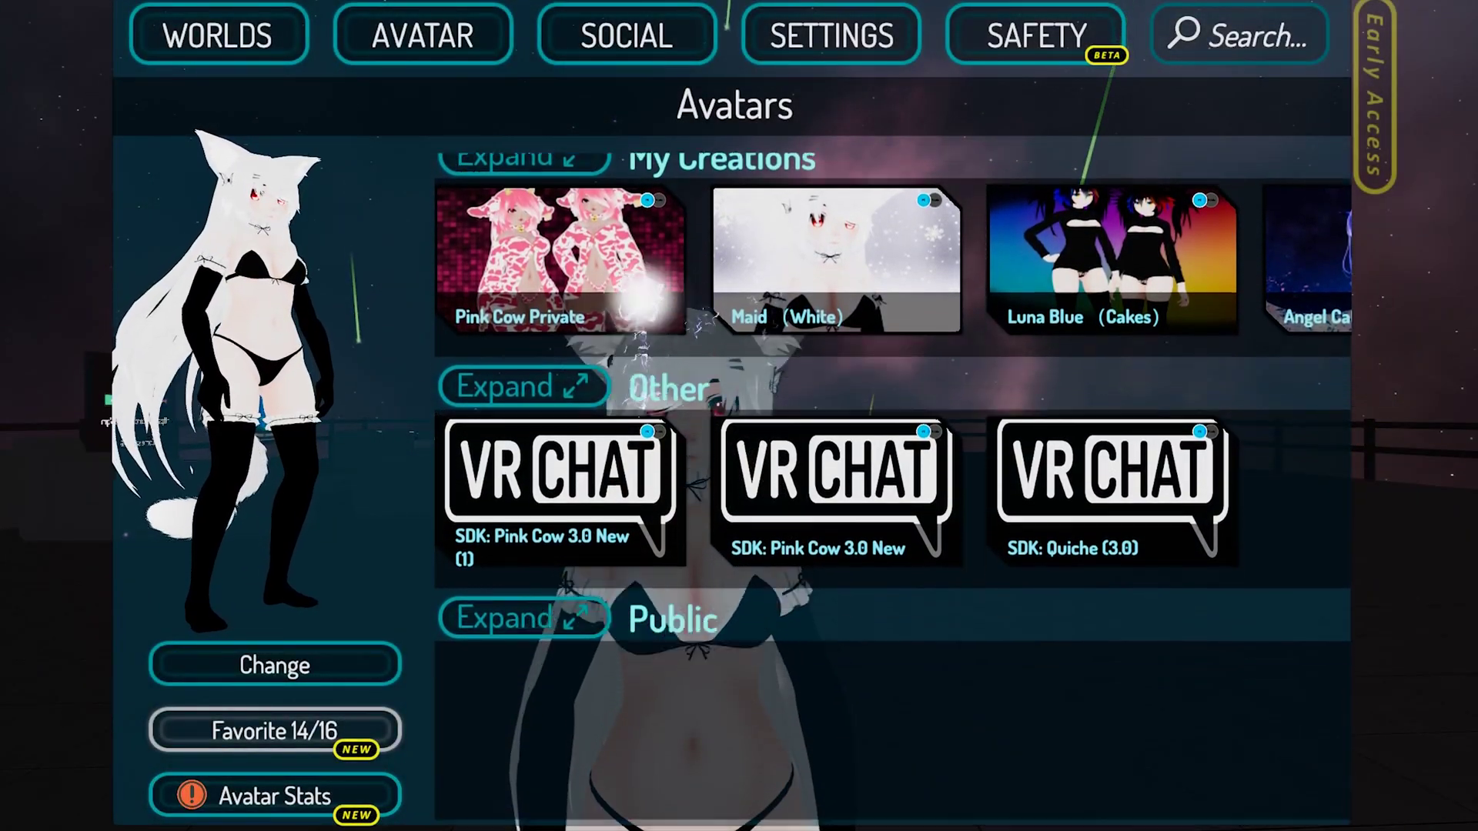
pyautogui.scroll(-3, 639, 304)
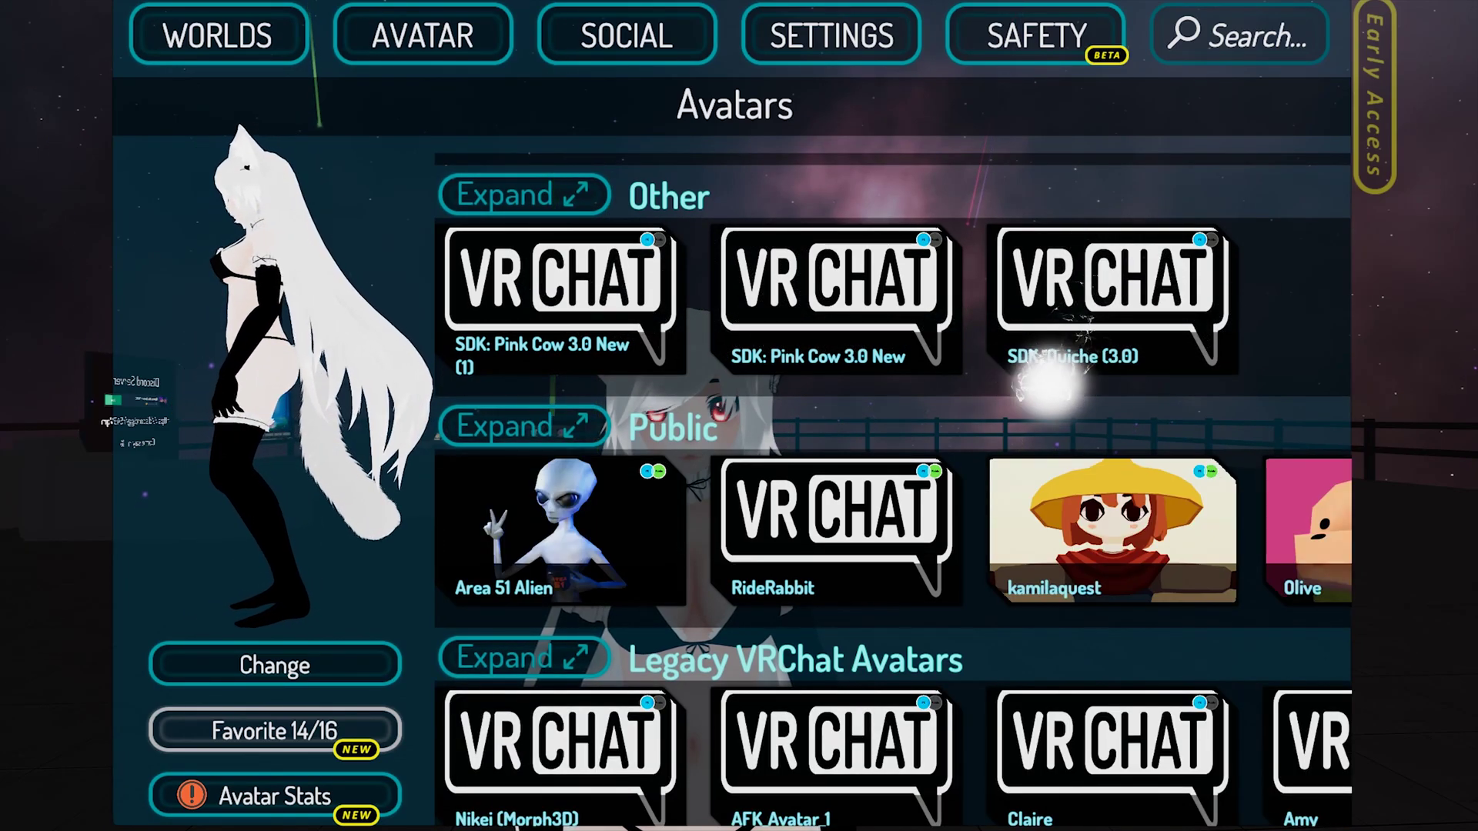
pyautogui.click(278, 664)
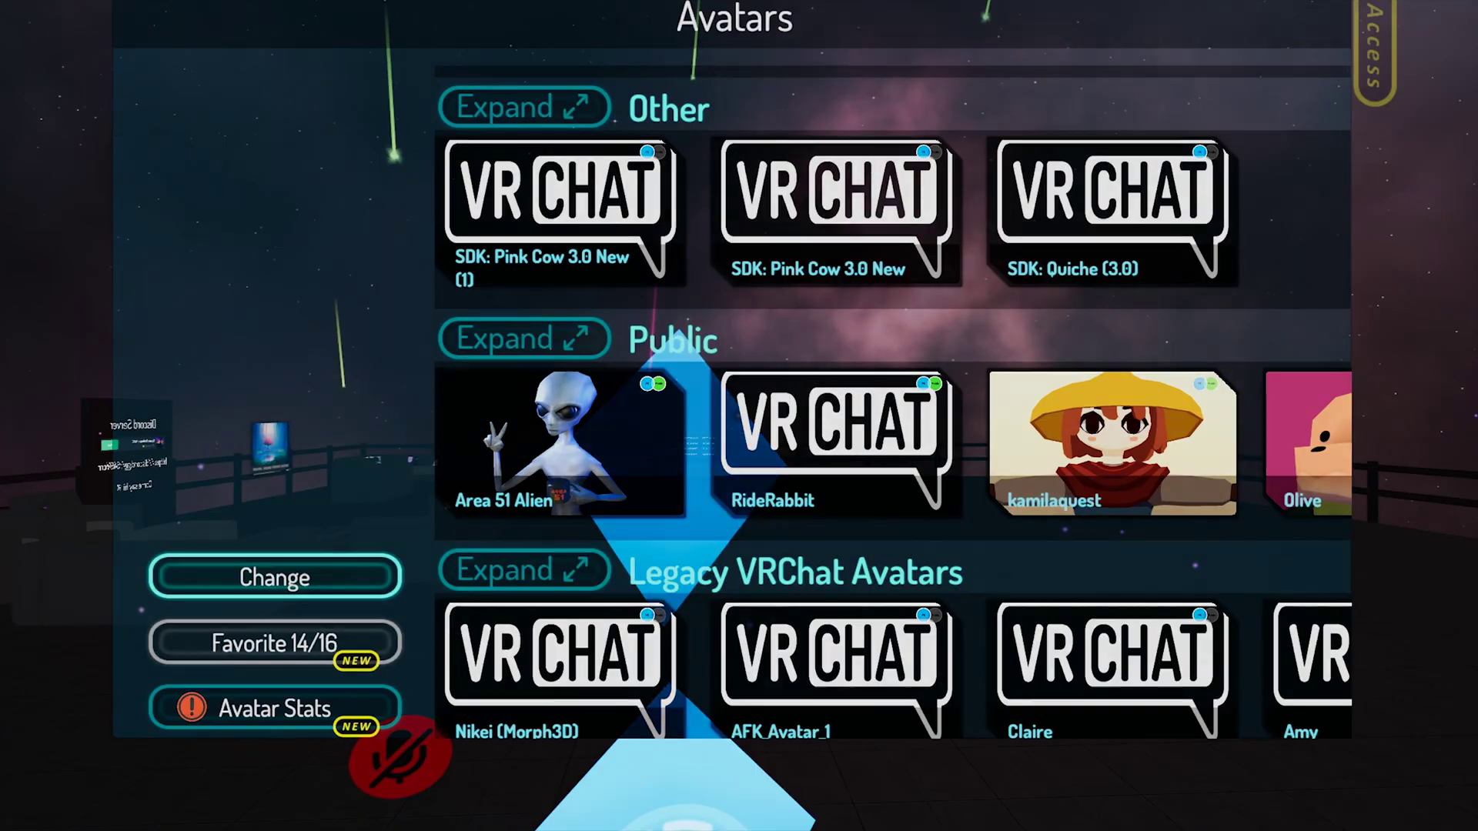
pyautogui.press('Escape')
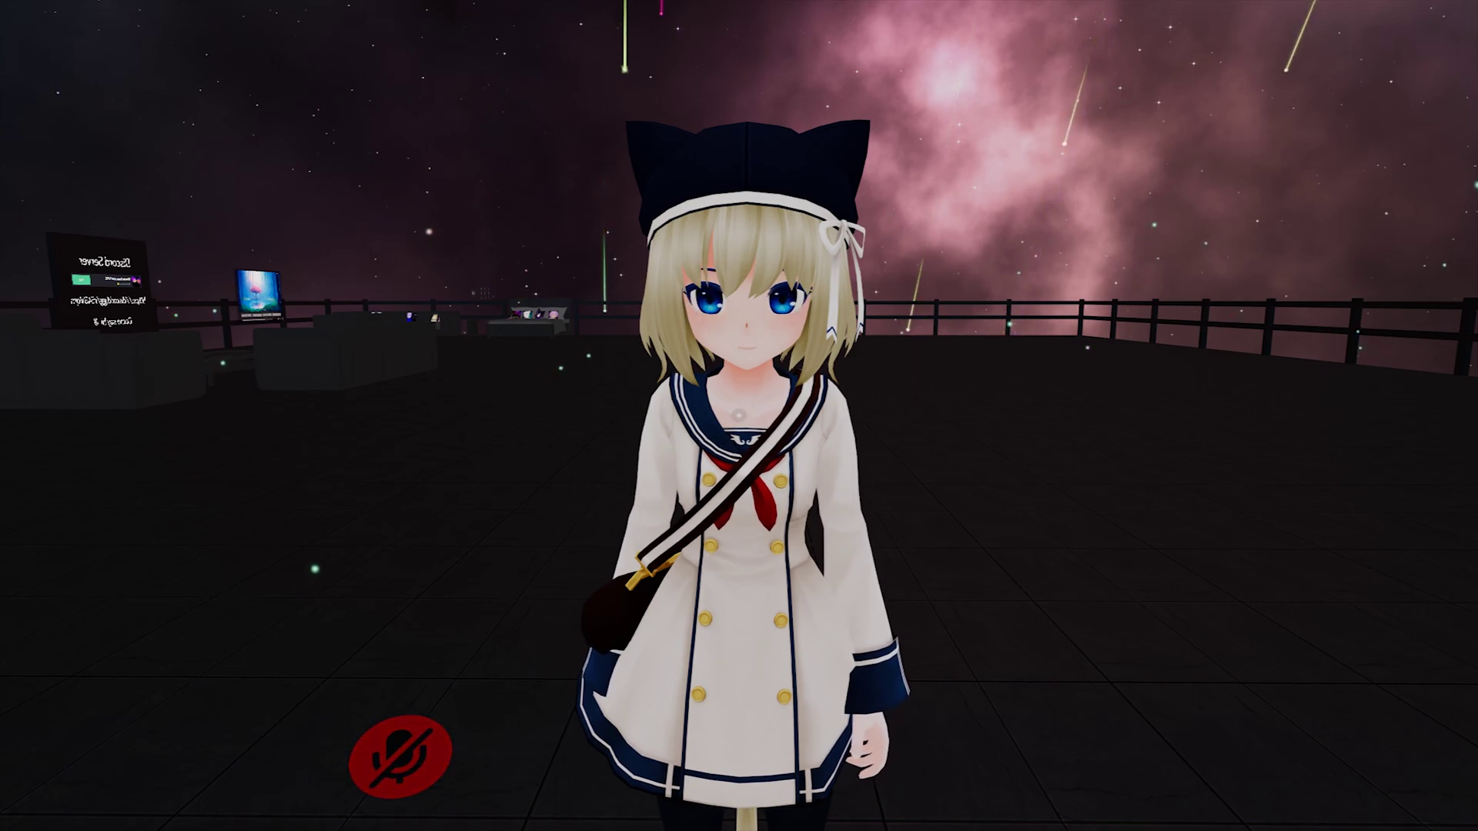
# Step: Check the avatar up close and from a distance in the mirror, and open Expressions in the action menu
pyautogui.press('w')
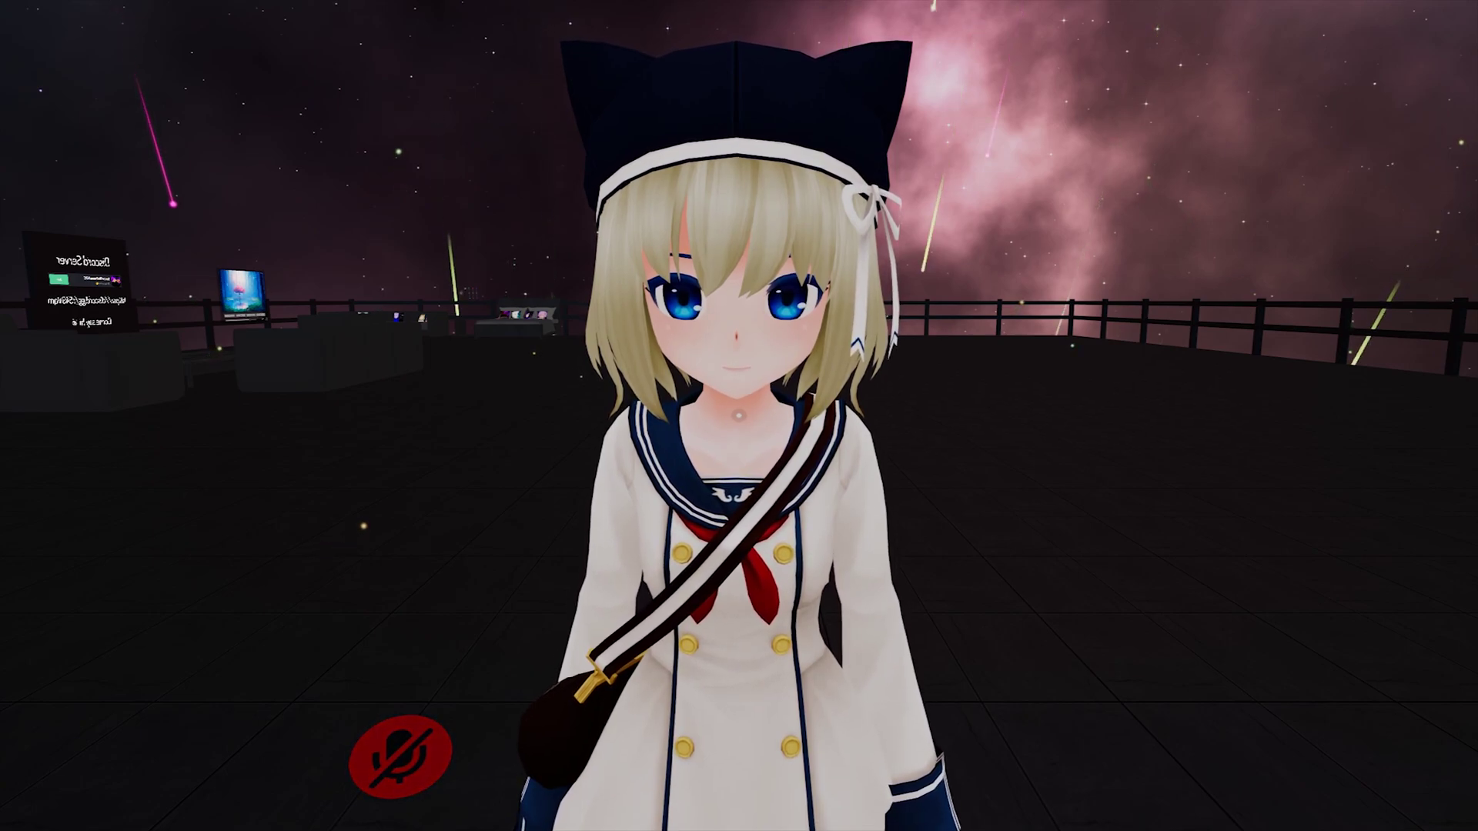
pyautogui.press('s')
pyautogui.press('r')
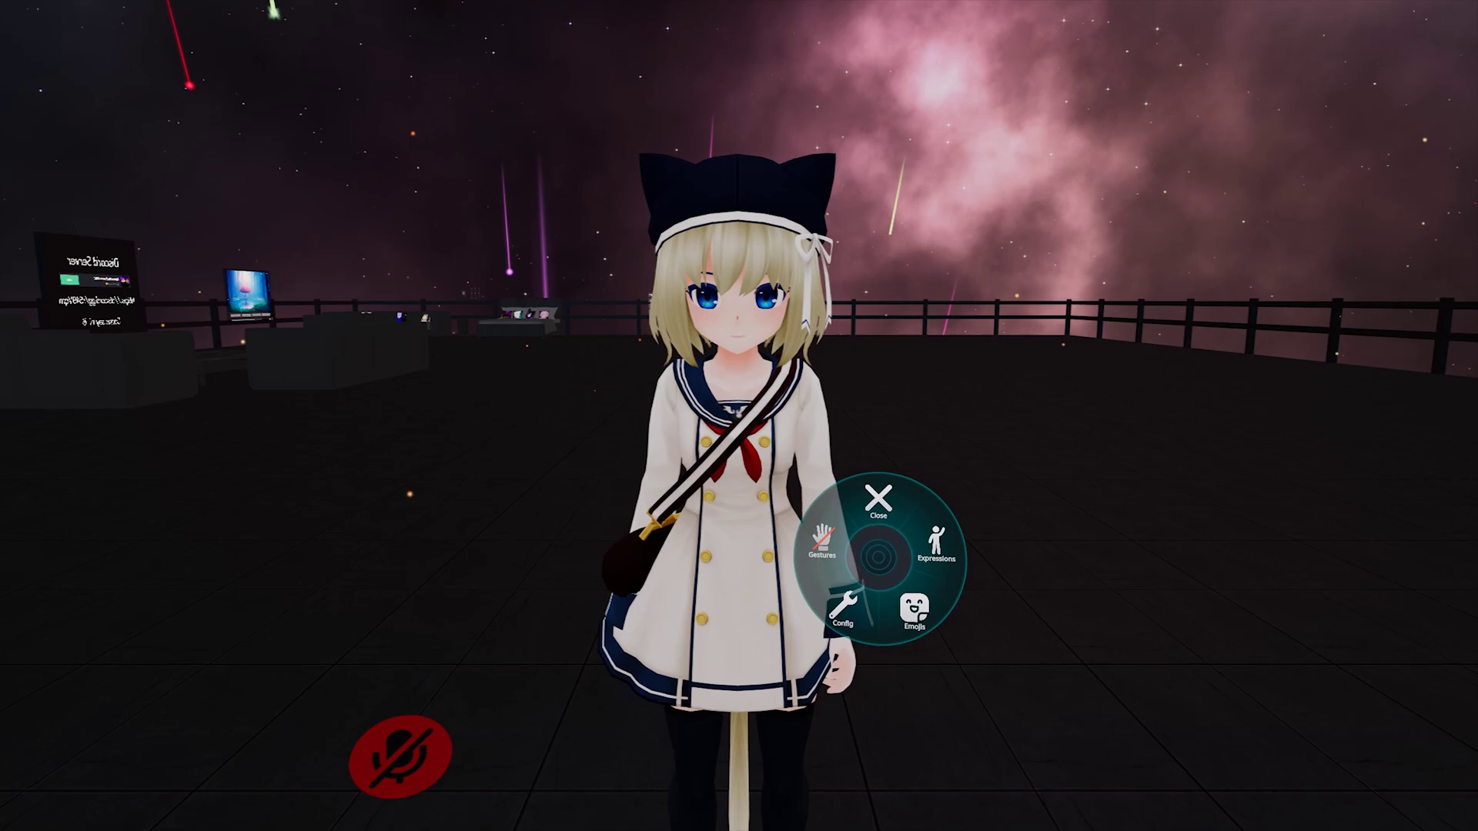
pyautogui.click(936, 544)
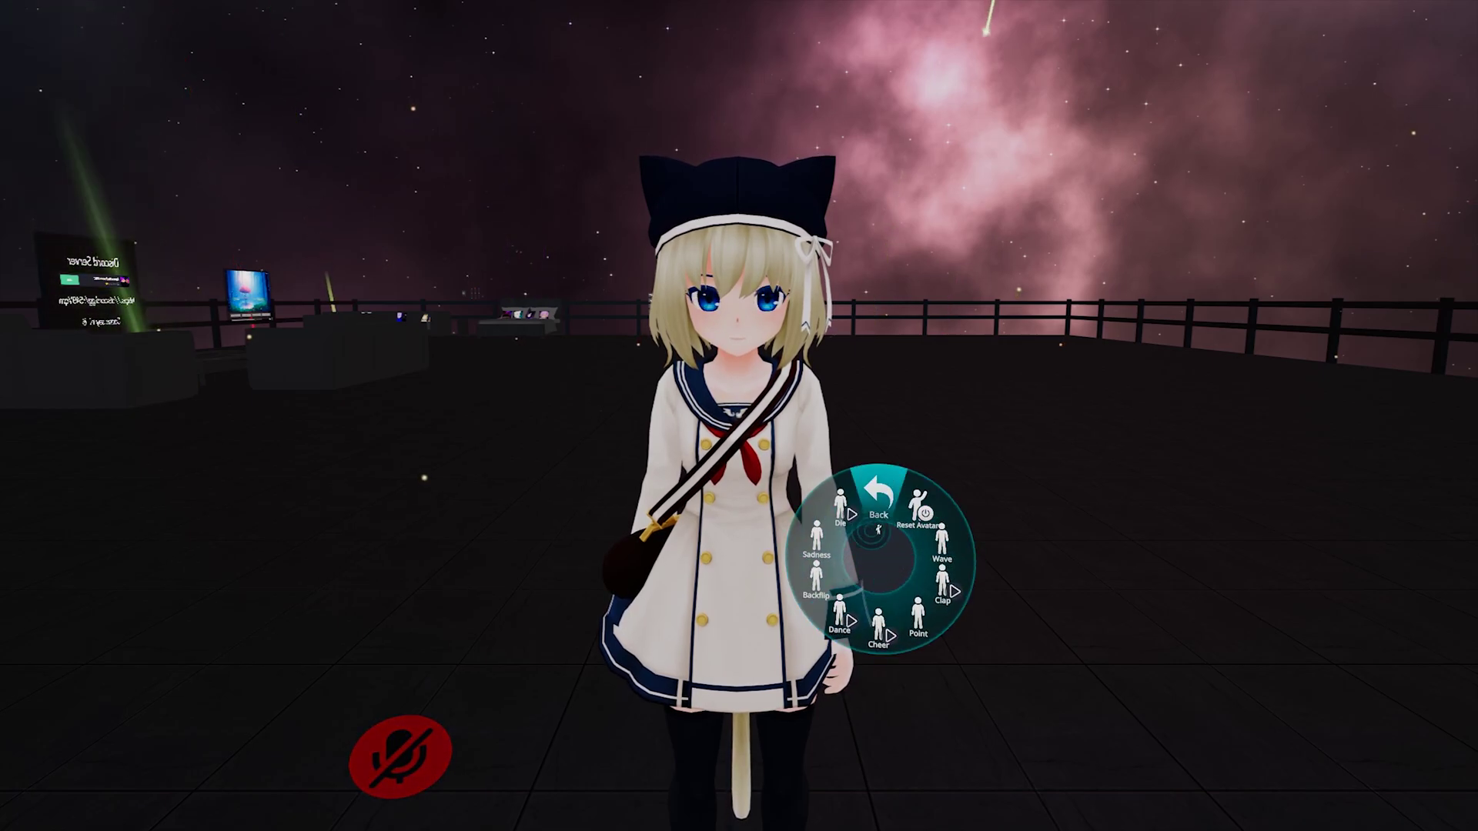